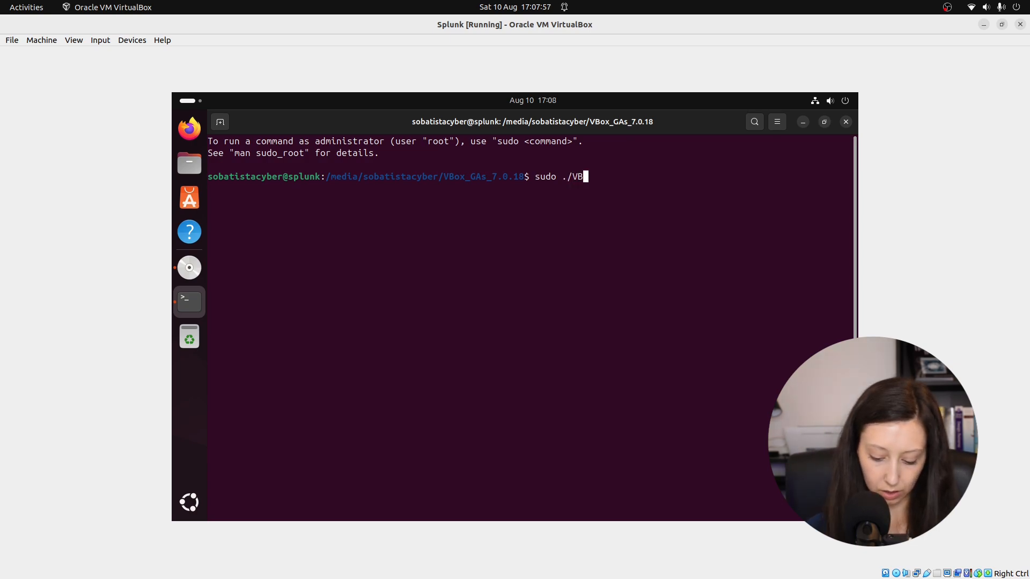
Step: Run the Guest Additions installer VBoxLinuxAdditions.run with sudo and enter the account password
key(Tab)
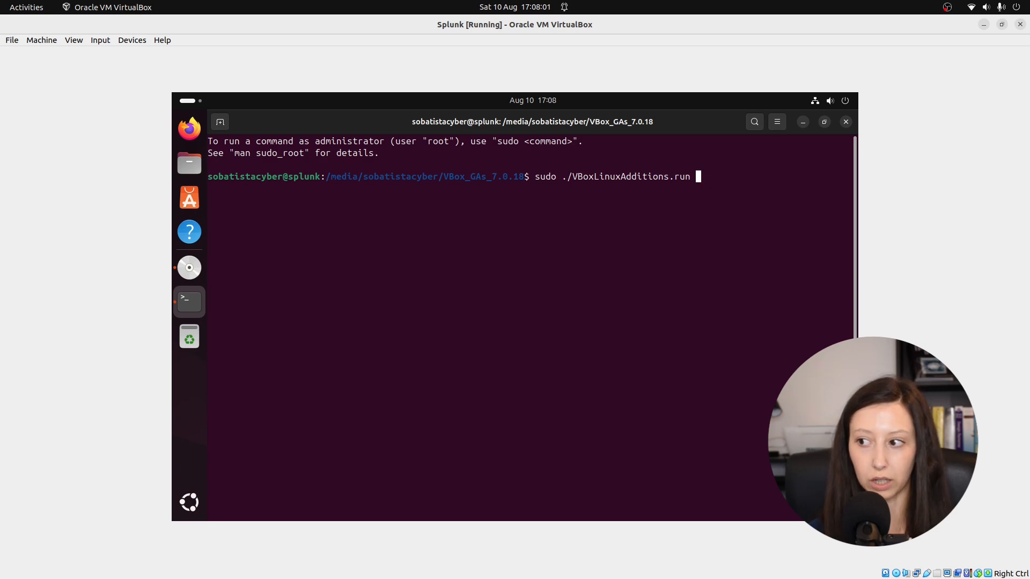
key(Return)
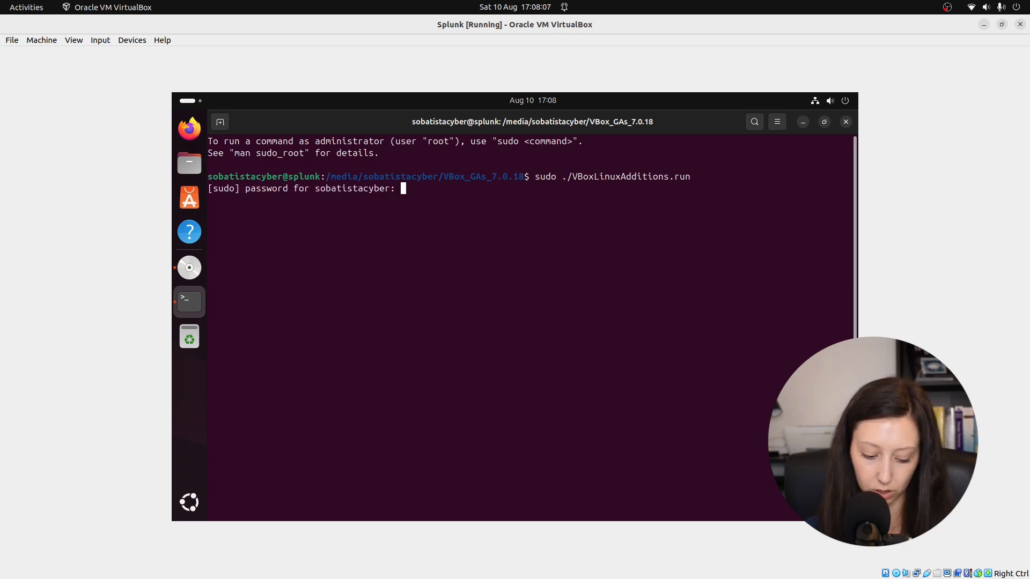
key(Return)
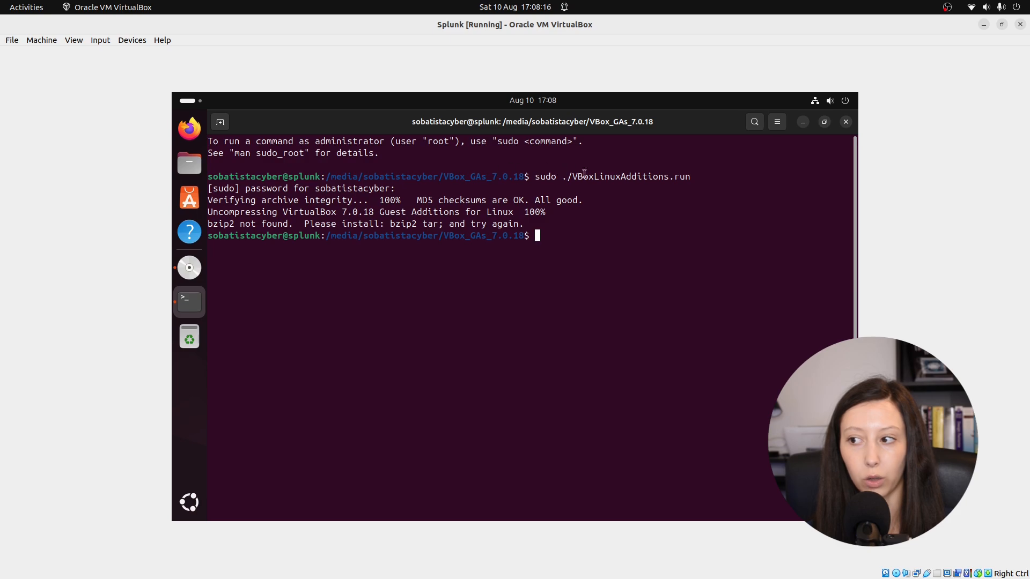
Step: Install the bzip2 package with sudo apt install bzip2
double_click(212, 224)
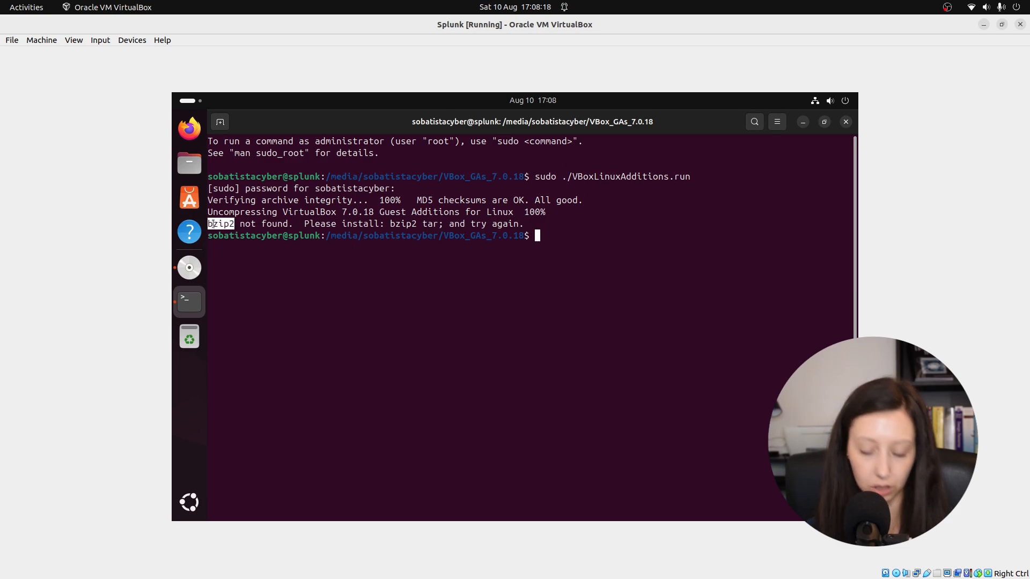
click(545, 243)
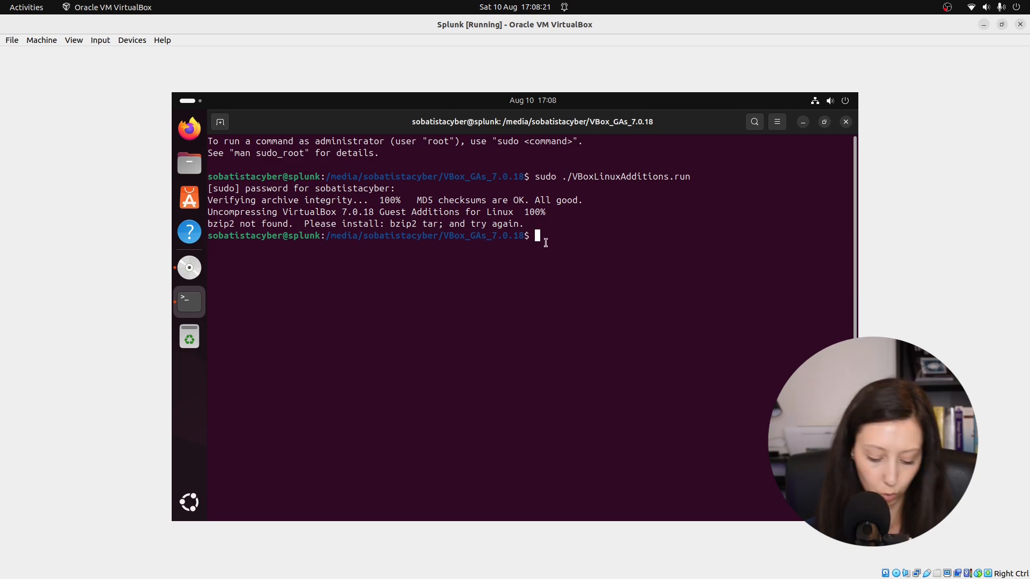
text(sudo ap)
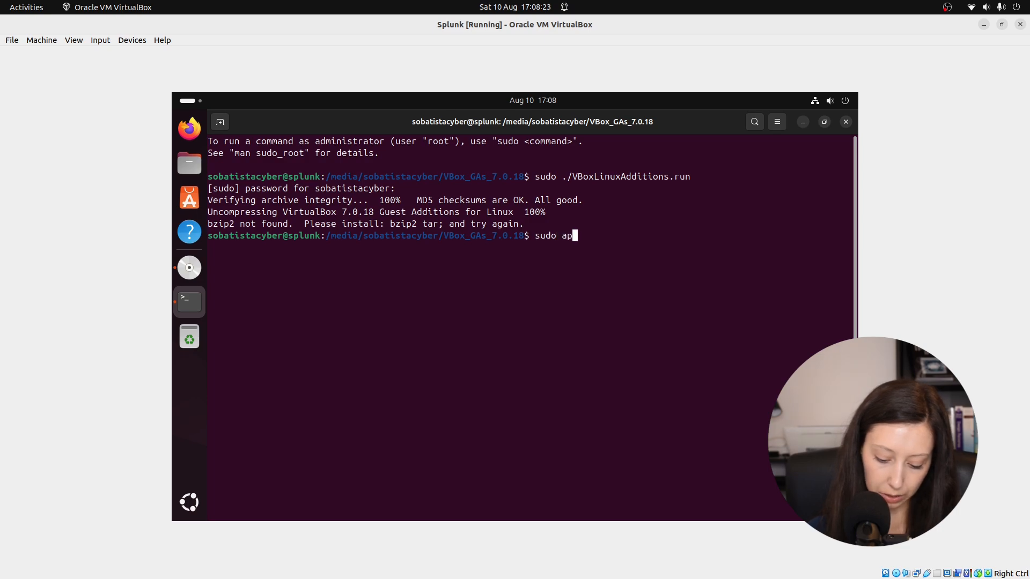
text(t install)
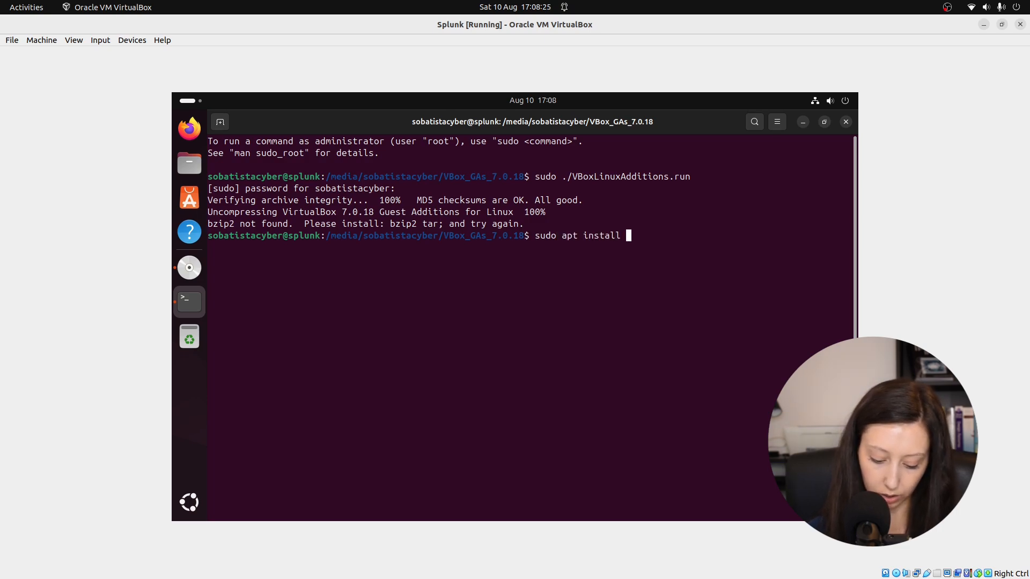
text(bzip2)
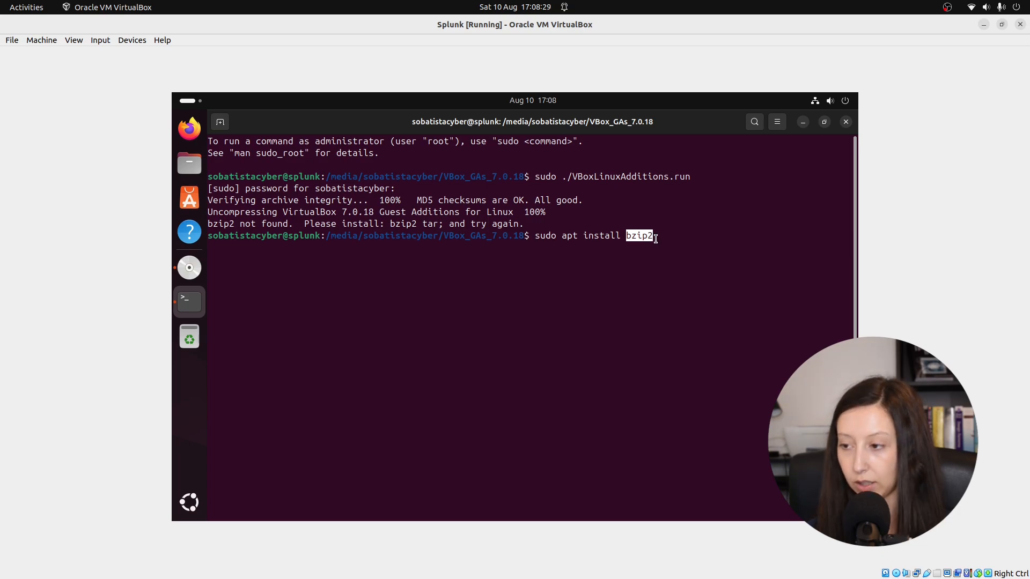
key(Return)
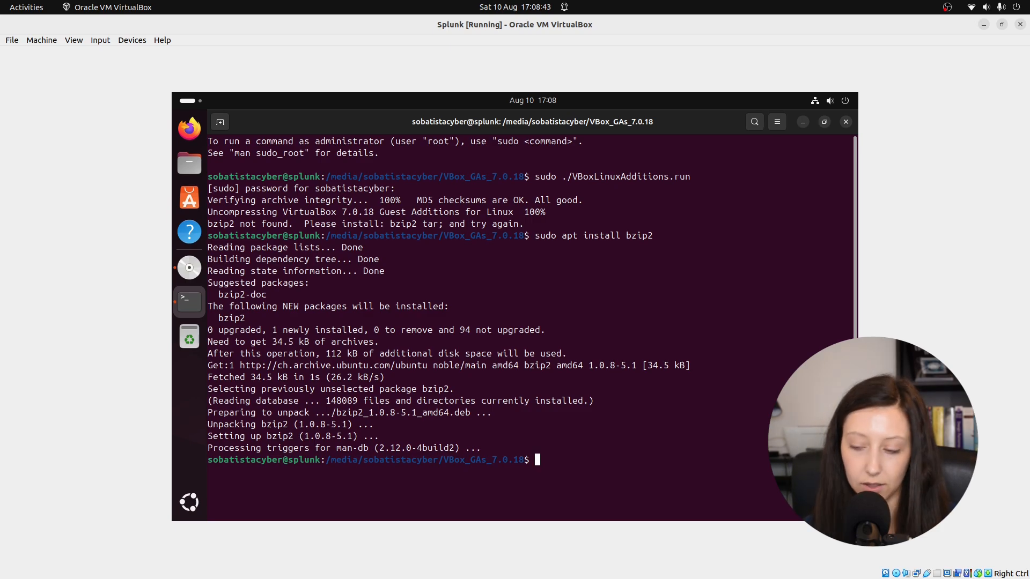
Step: Run sudo ./VBoxLinuxAdditions.run again and close the terminal
key(Up)
key(Up)
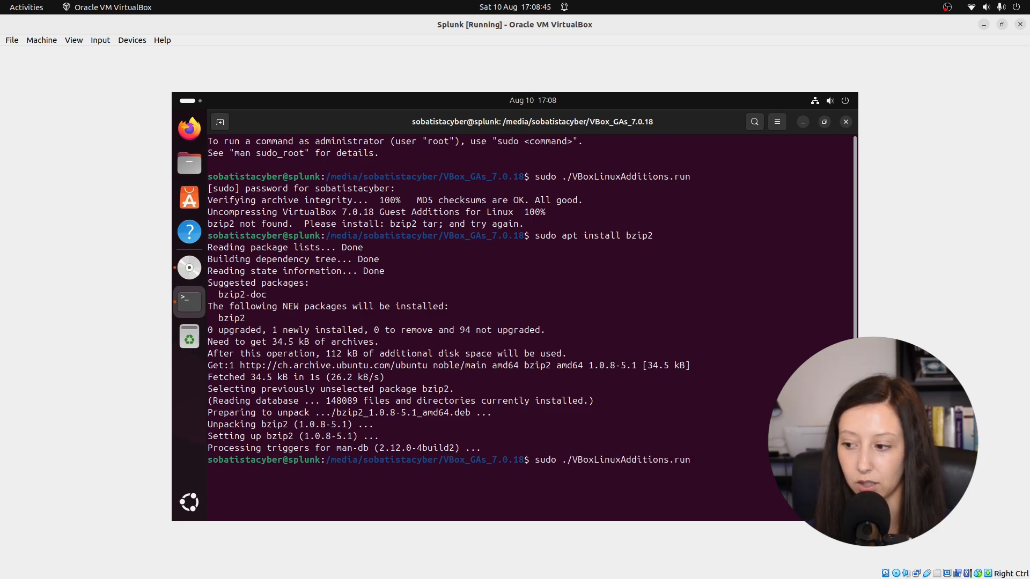
key(Return)
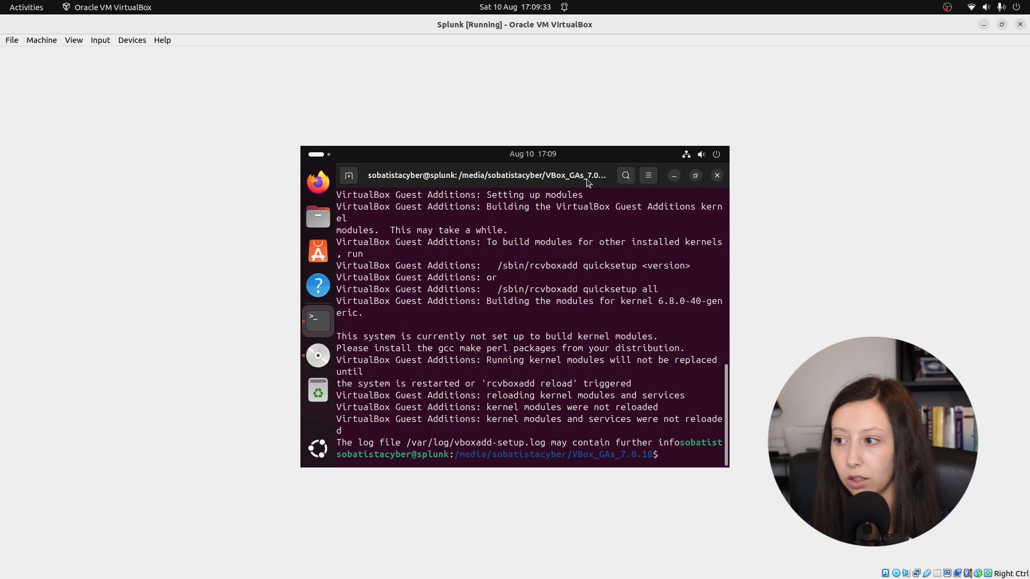
click(717, 176)
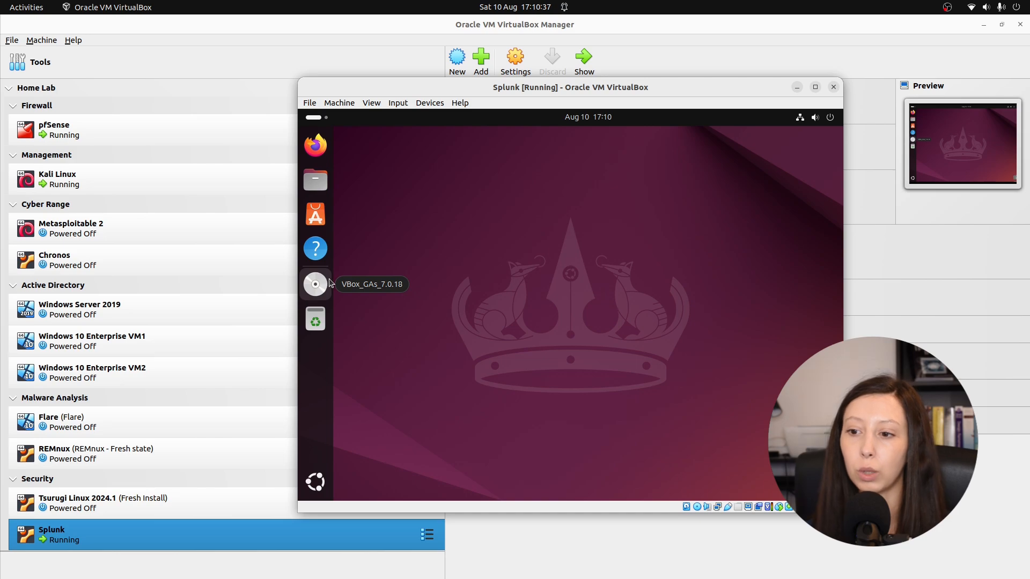
Step: Eject the VBox_GAs_7.0.18 disc and maximize the Splunk virtual machine window
right_click(318, 287)
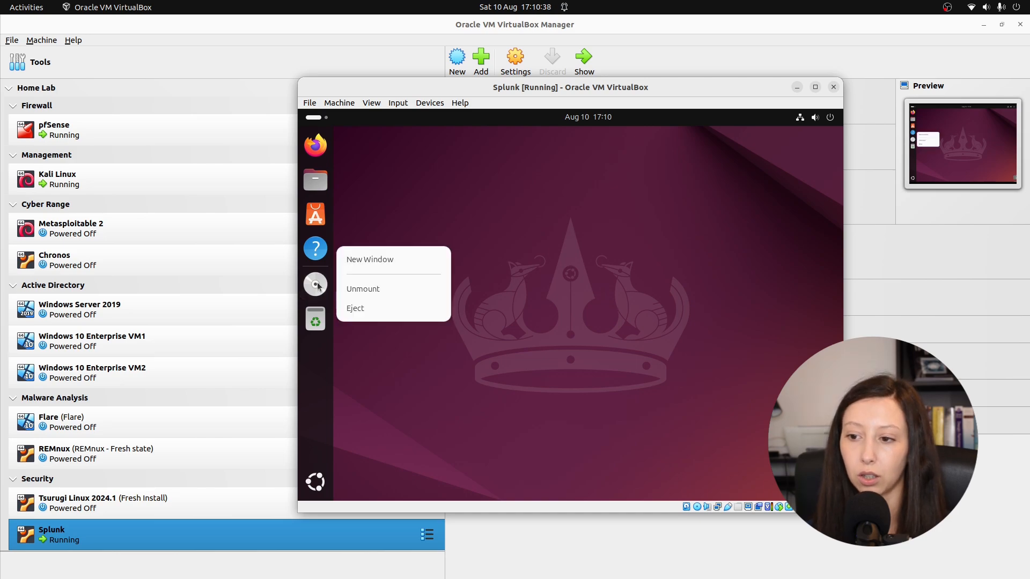
click(361, 317)
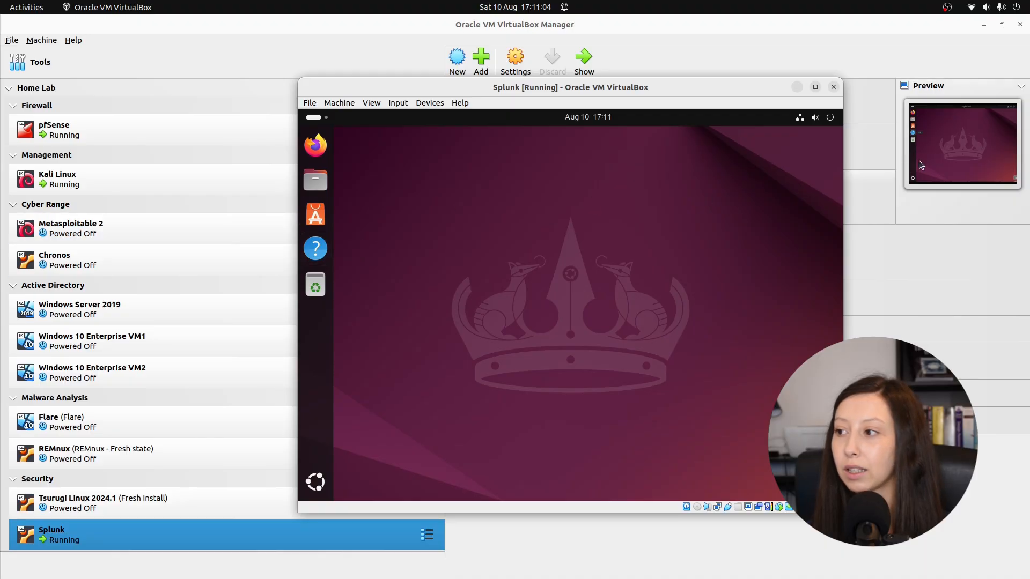
click(815, 87)
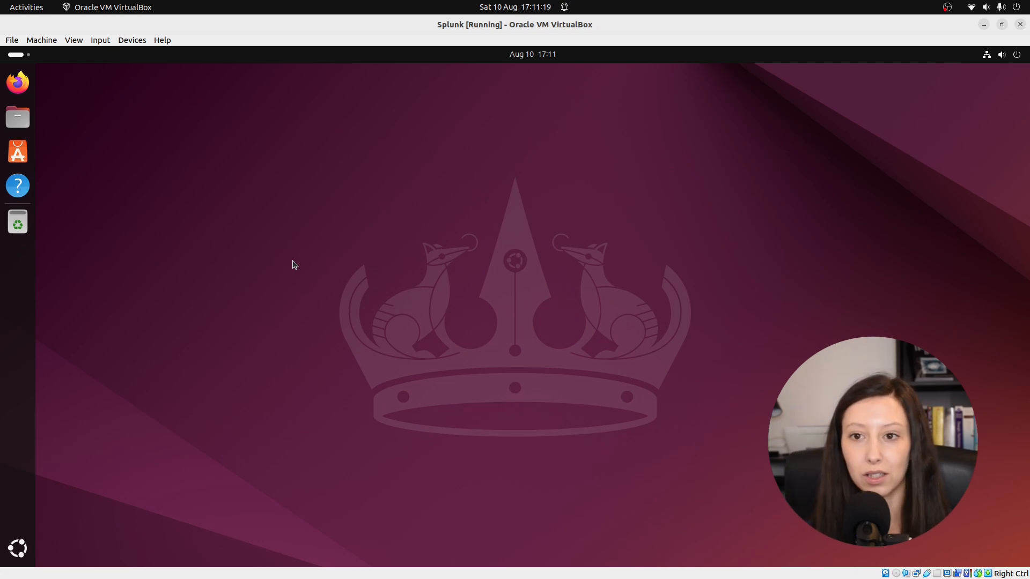
Step: Open a maximized terminal window in the Splunk virtual machine
click(18, 547)
click(678, 378)
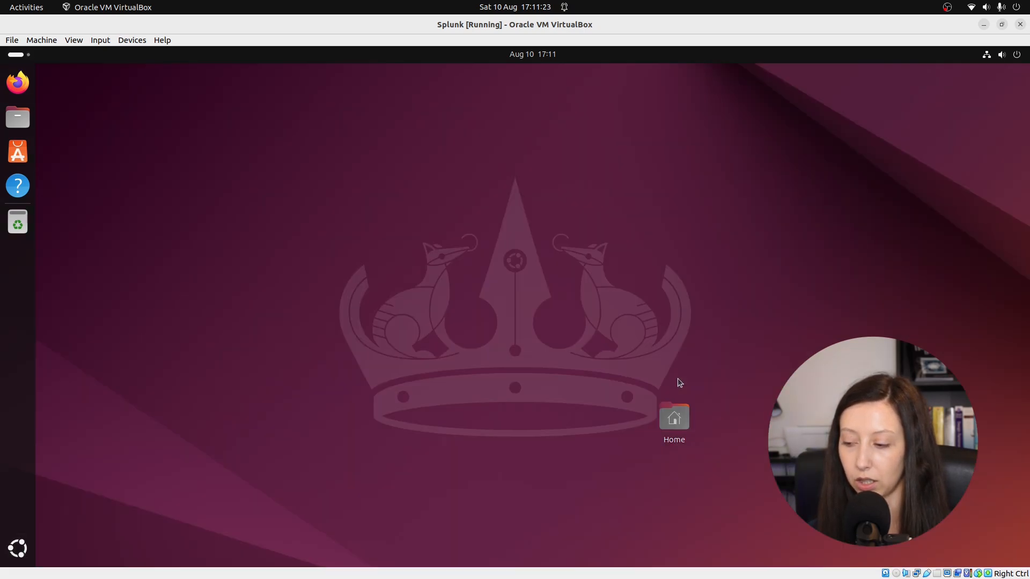
click(462, 101)
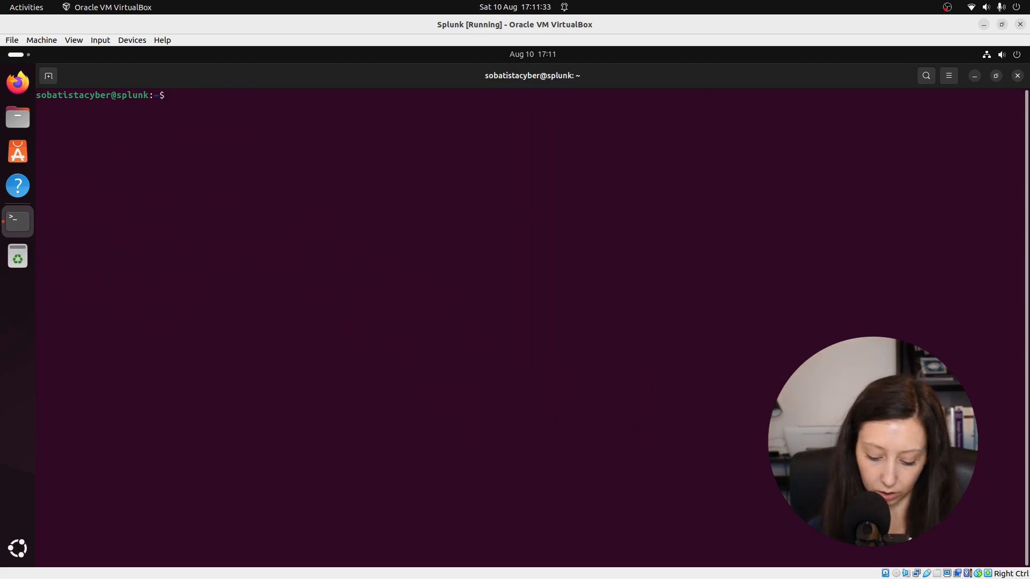
Step: Run sudo apt update && sudo apt full-upgrade, enter the account password and accept the package upgrades with y
text(sudo apt u)
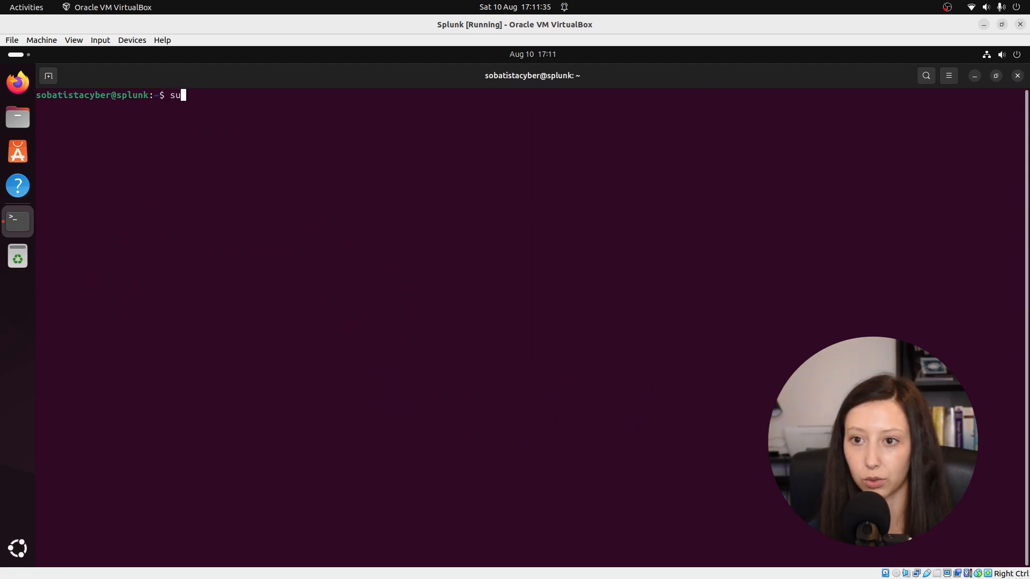
text(pd)
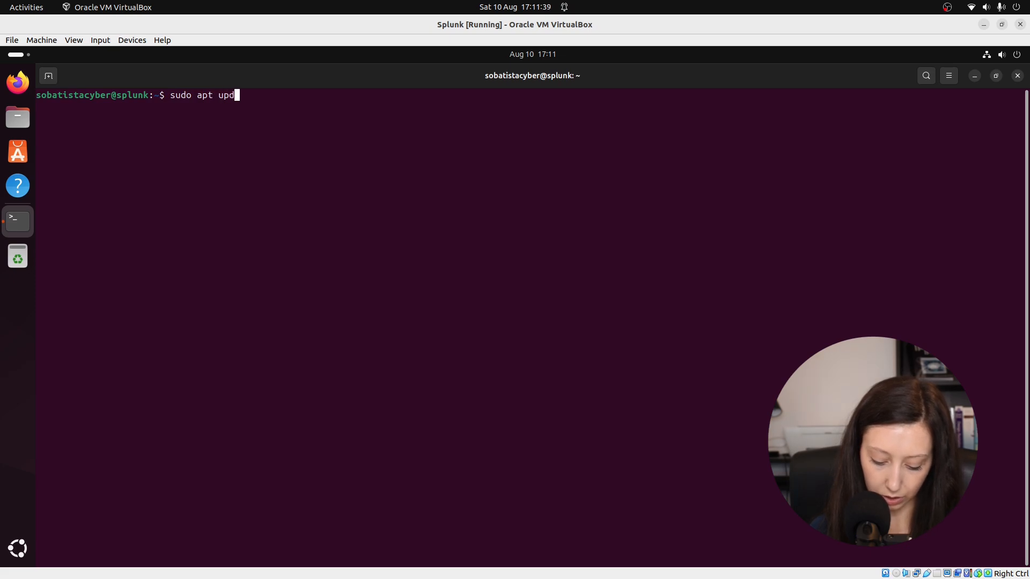
text(ate && sudo)
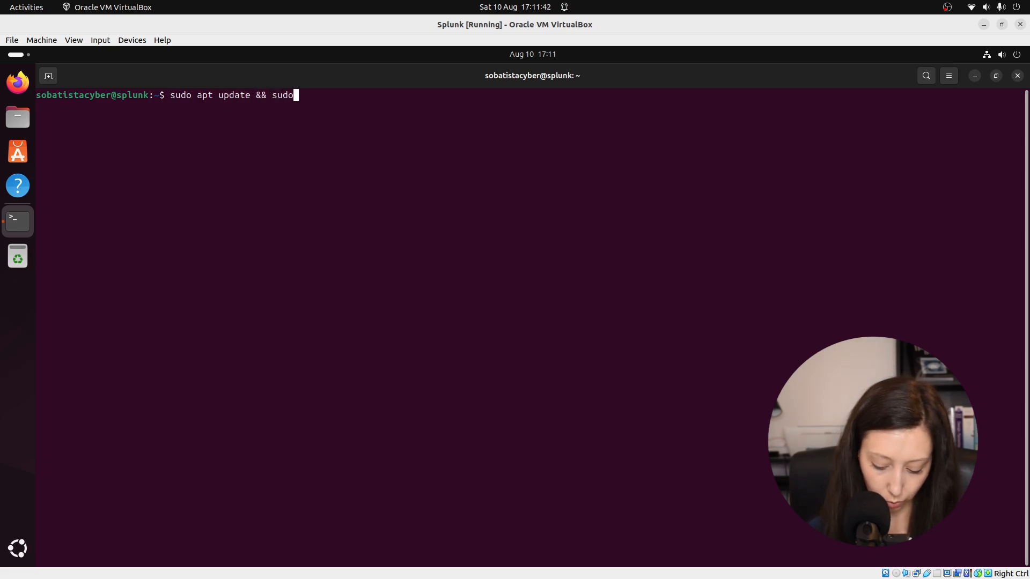
text( apt full-upgrade)
key(Return)
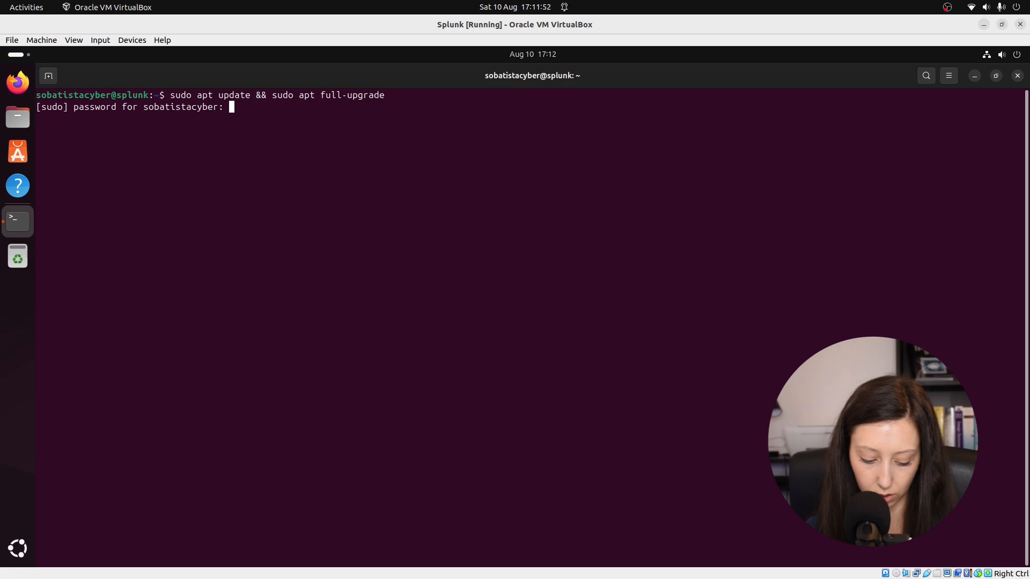
key(Return)
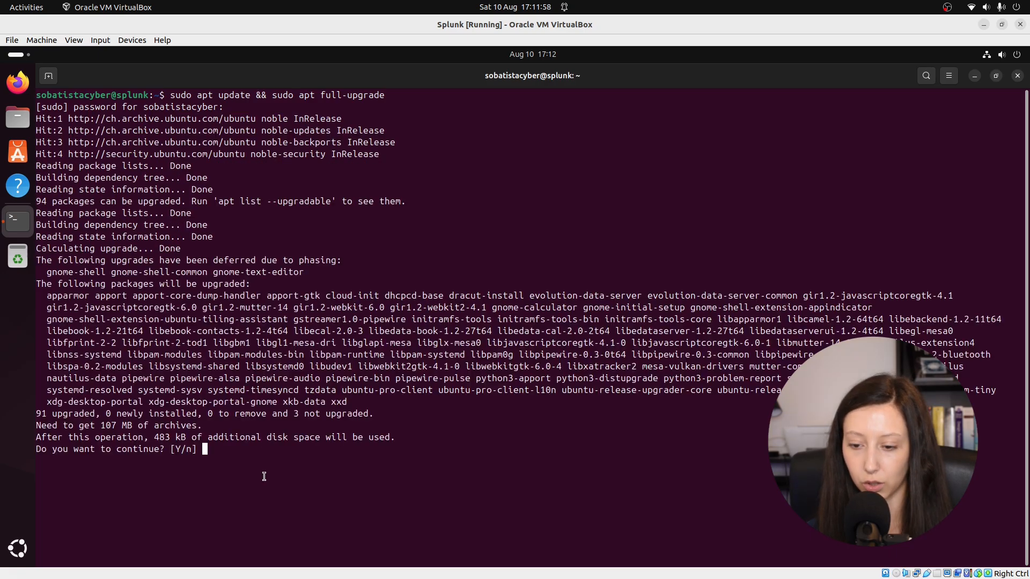
text(y)
key(Return)
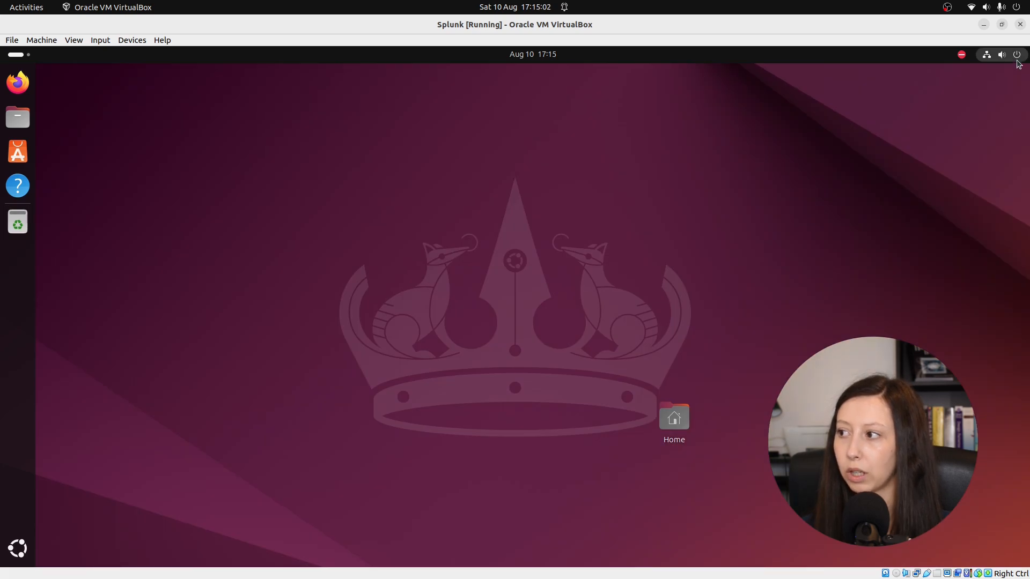
Step: Close the terminal and power off the Splunk virtual machine from within Ubuntu
click(1016, 54)
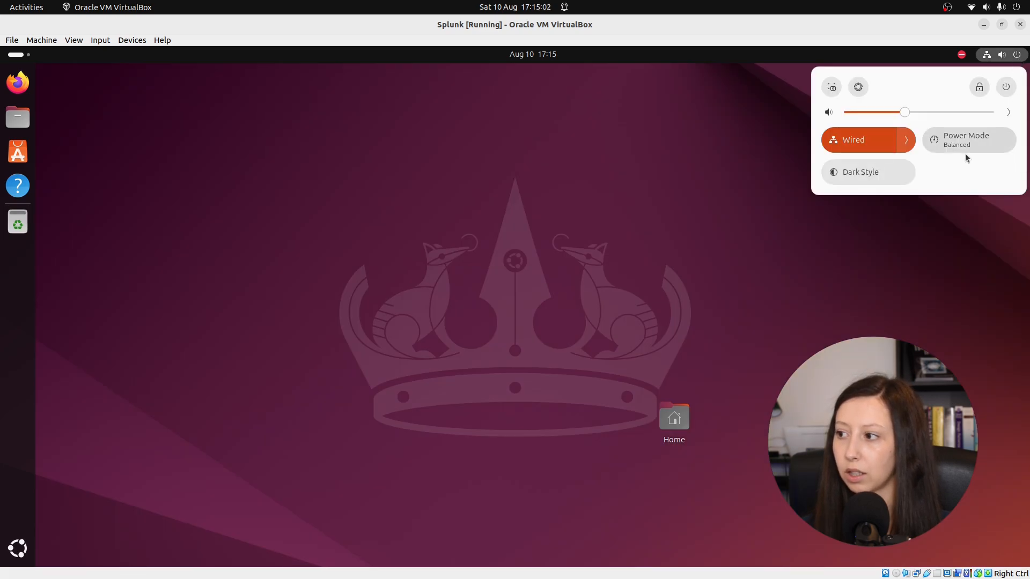
click(1006, 86)
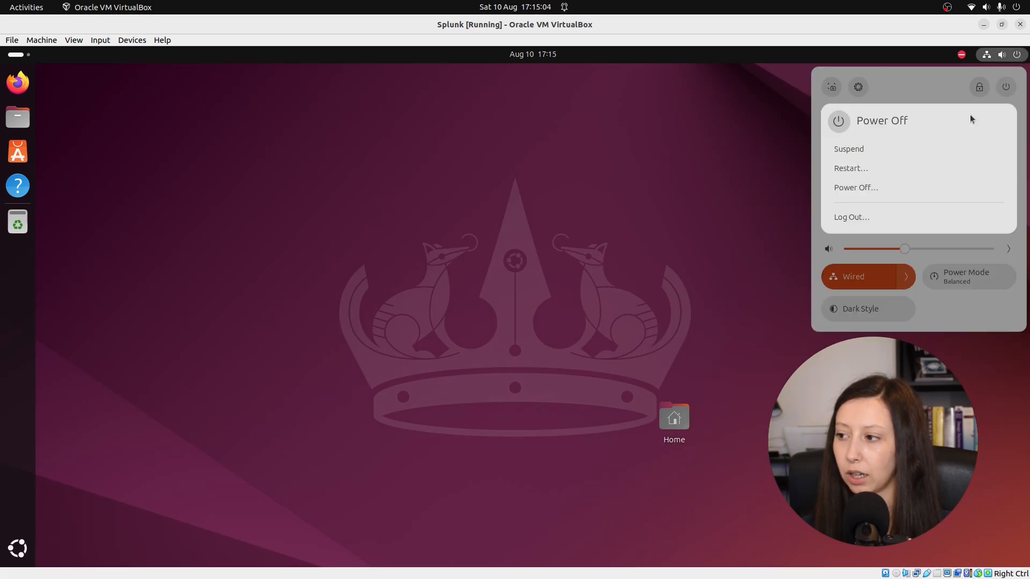
click(855, 187)
click(572, 338)
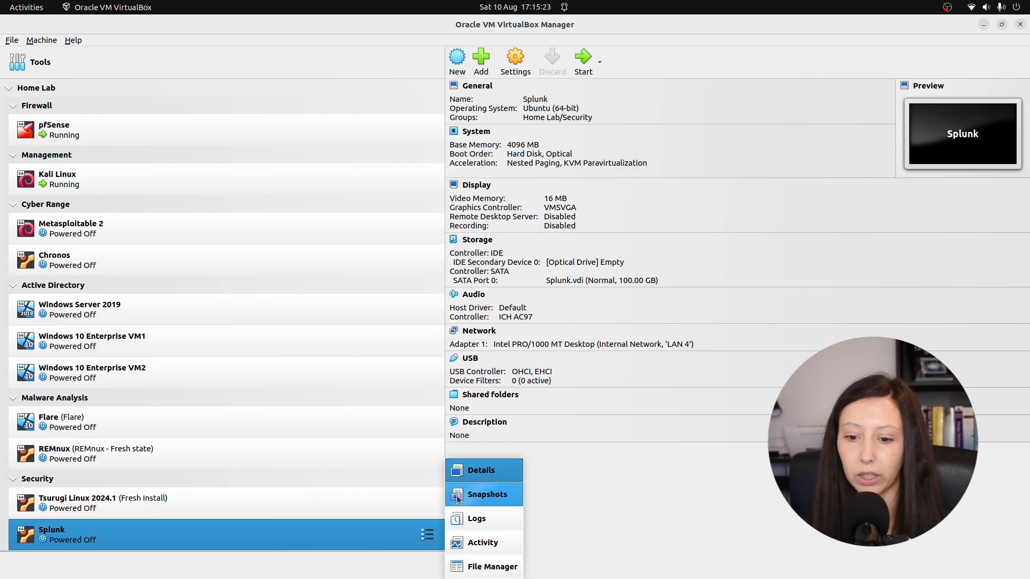
Step: Take a snapshot of the Splunk virtual machine named Fresh Install
click(459, 498)
click(461, 59)
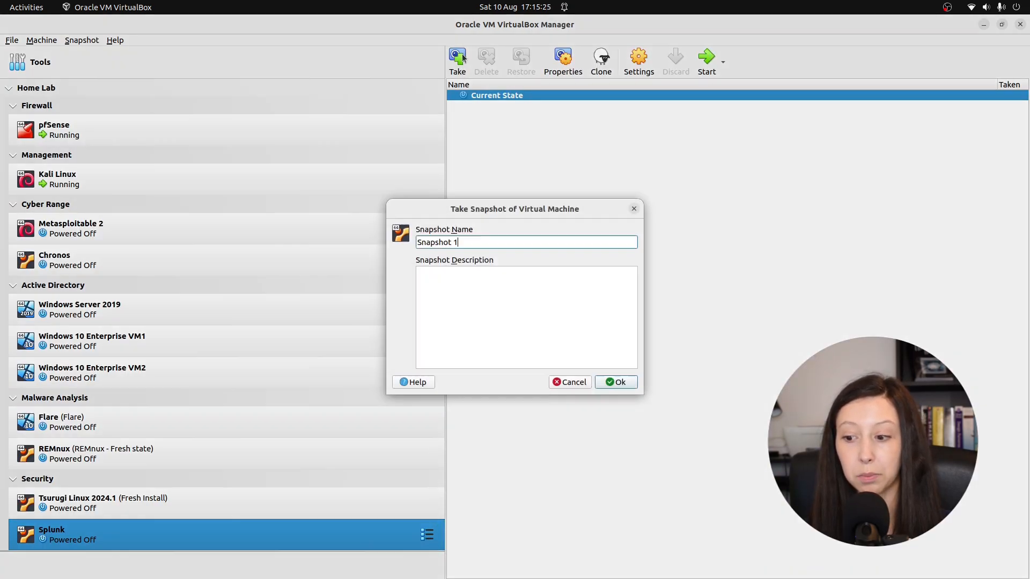
text(Fresh Install)
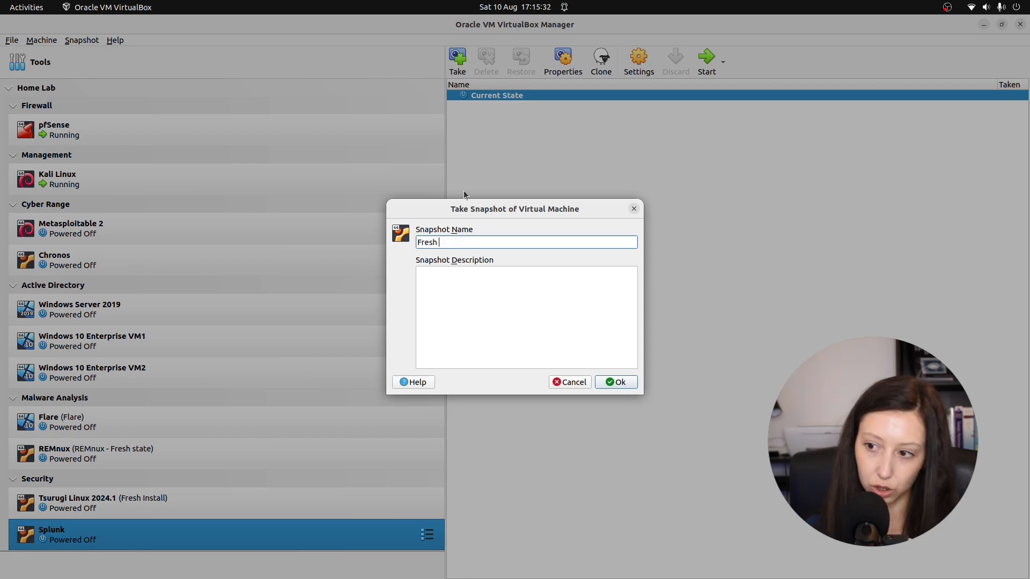
click(620, 382)
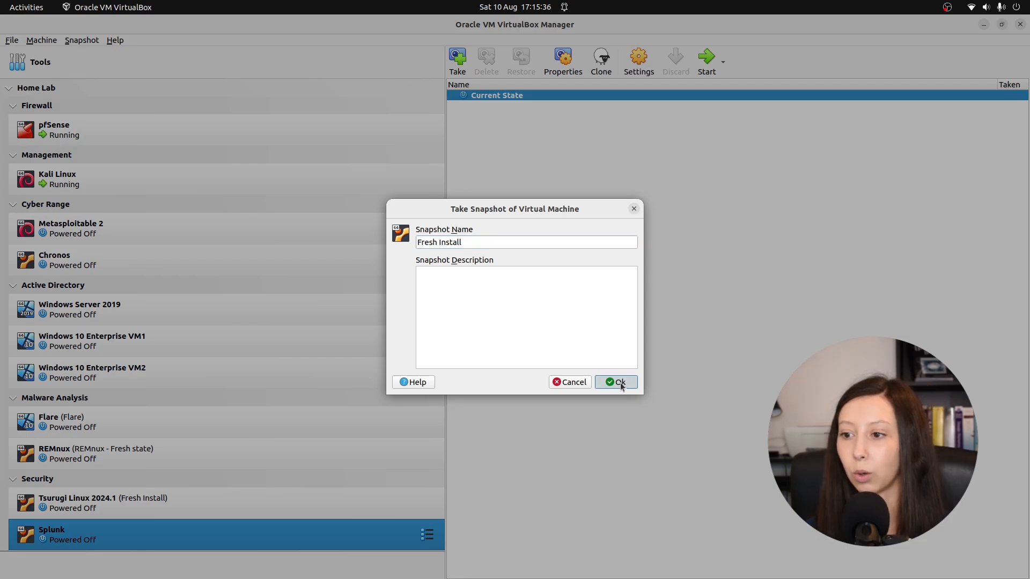
Step: Return to the Splunk virtual machine's details view and start the machine
click(429, 536)
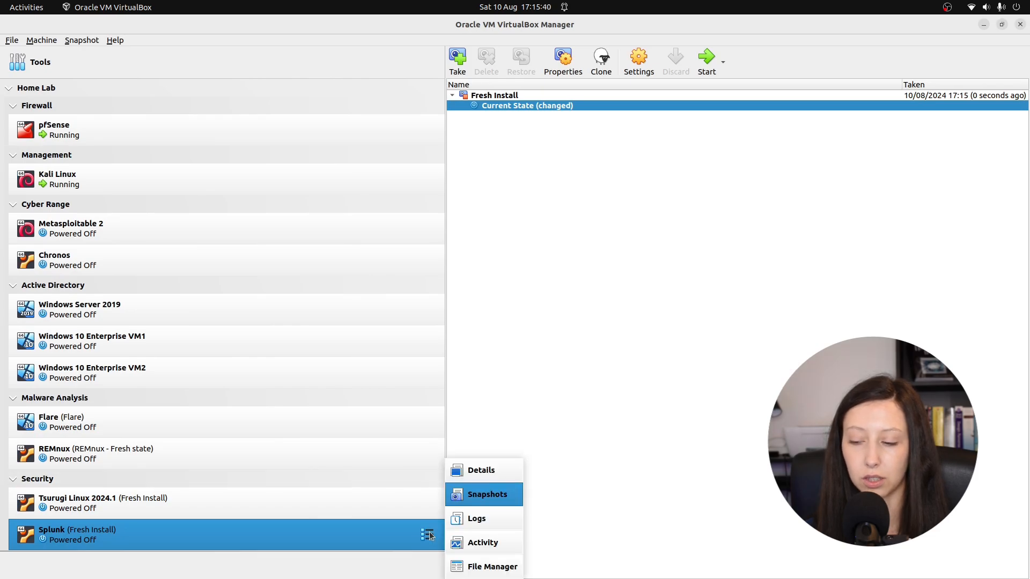
click(485, 466)
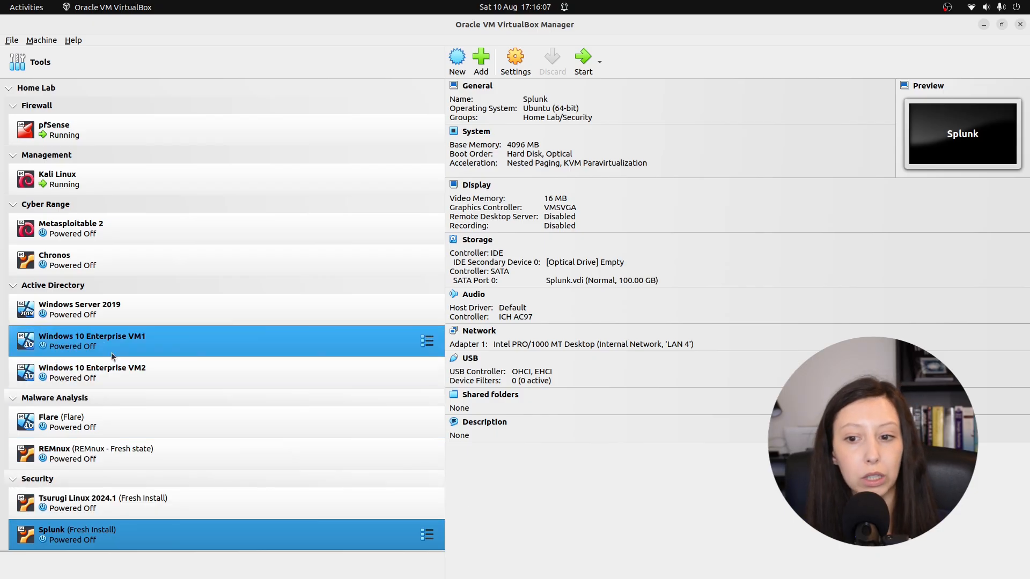
click(146, 318)
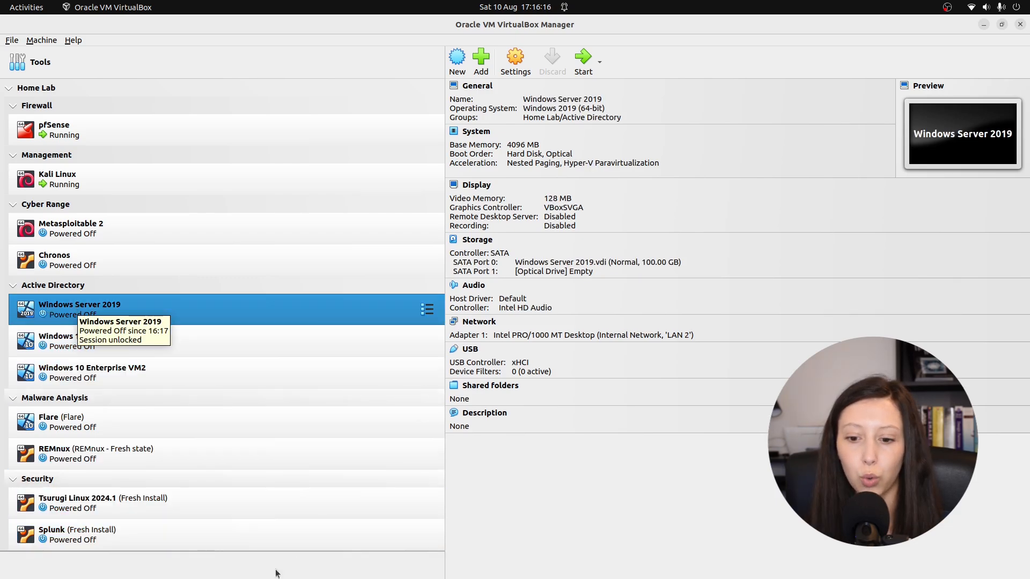
click(202, 532)
click(589, 68)
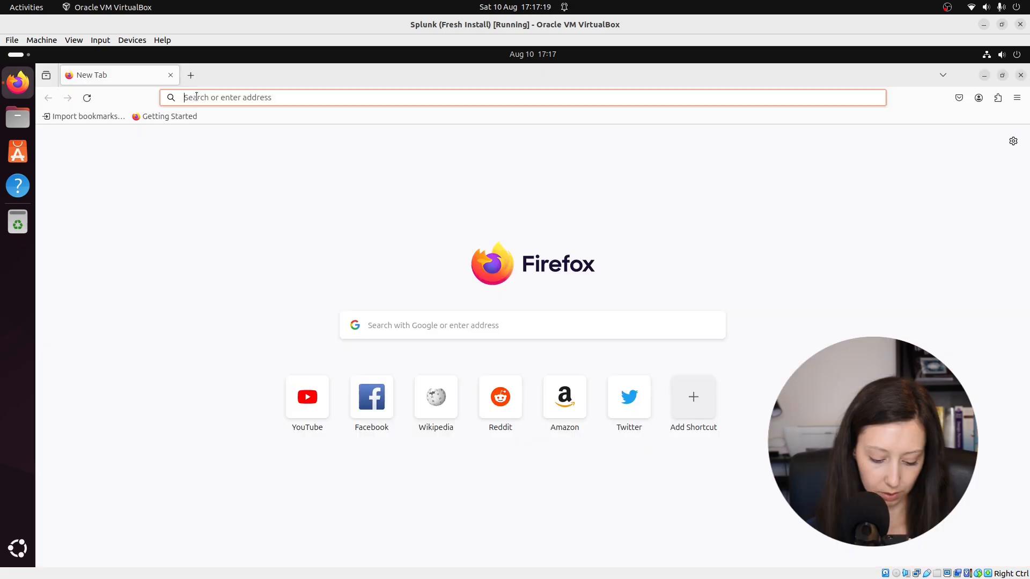
Step: Search the web for splunk in Firefox and open the account login from Splunk's free trials and downloads page
text(splunk)
key(Return)
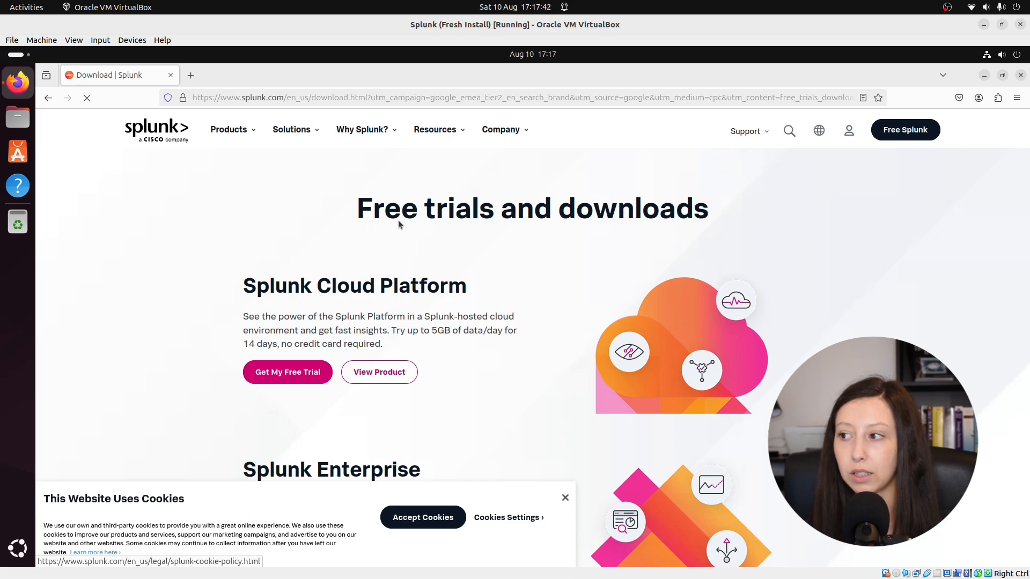
click(855, 135)
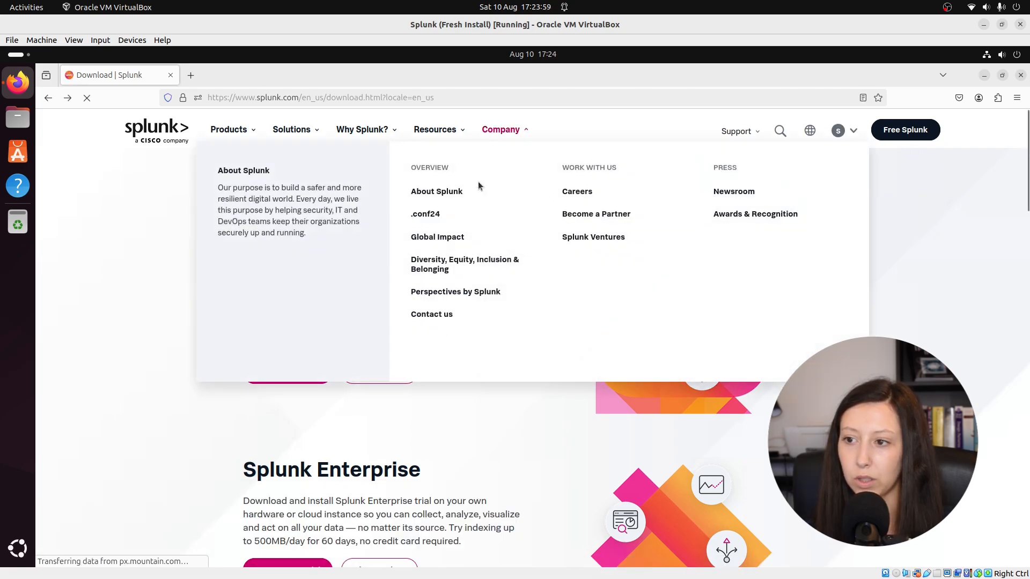
Step: Open the Splunk Enterprise free trial from the product page and download the Linux .deb package of version 9.3.0
mouse_move(292, 138)
mouse_move(240, 135)
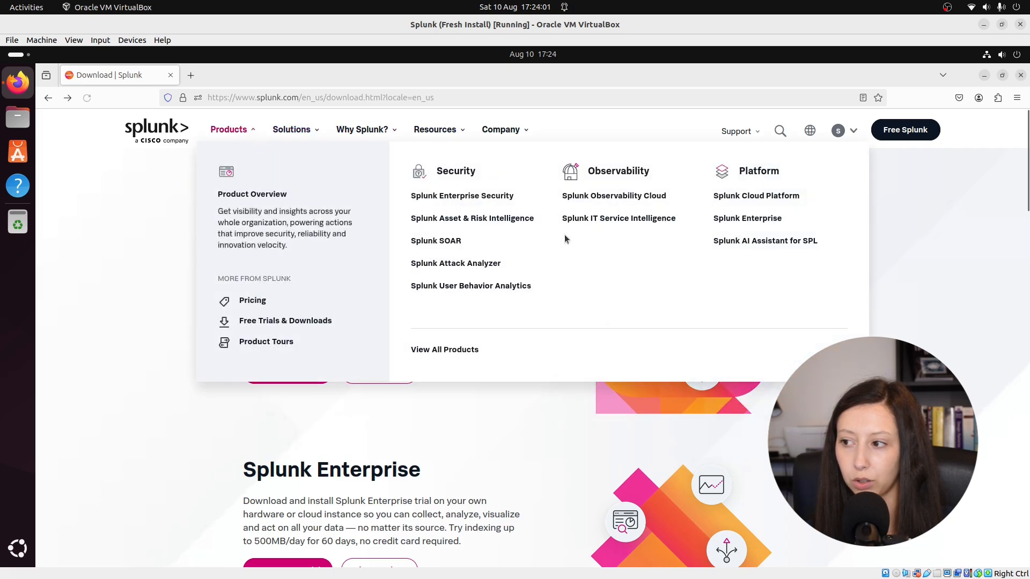
click(746, 221)
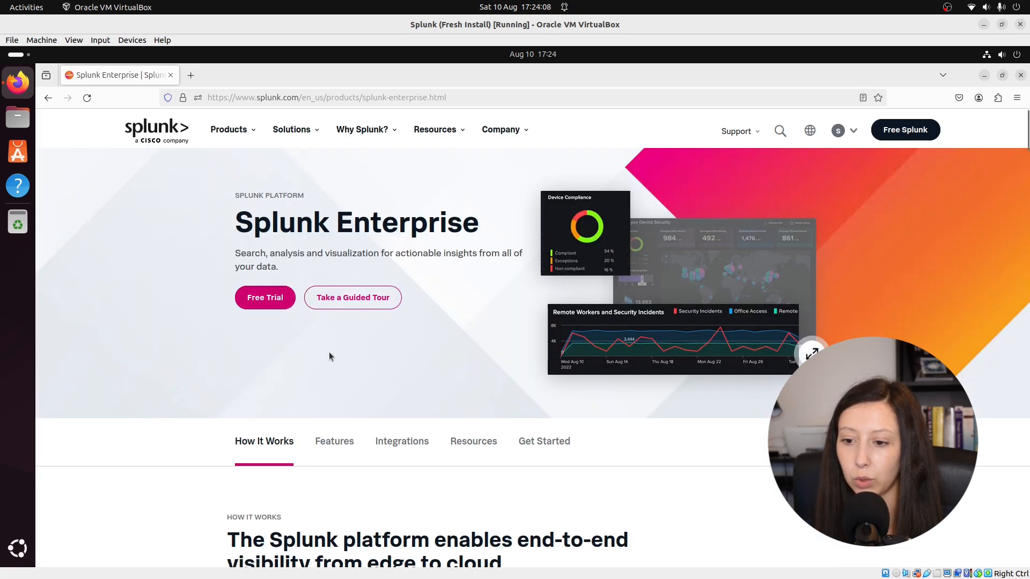
click(271, 302)
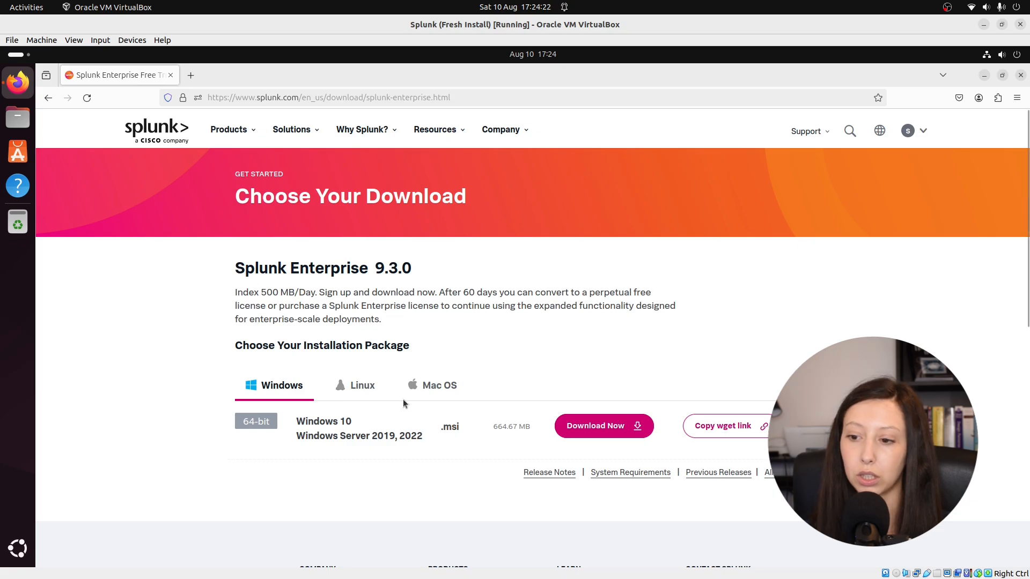
click(363, 390)
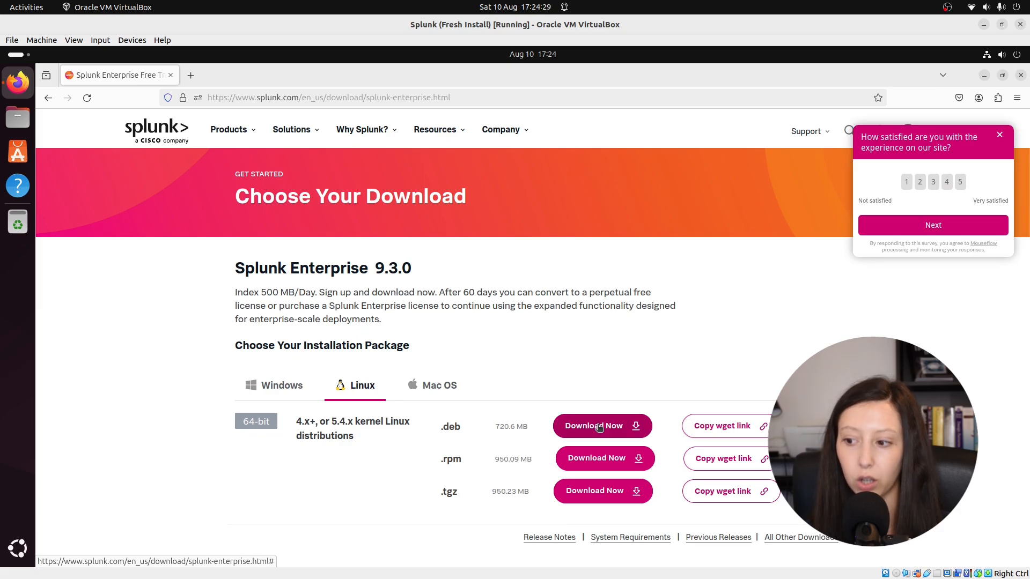
click(599, 426)
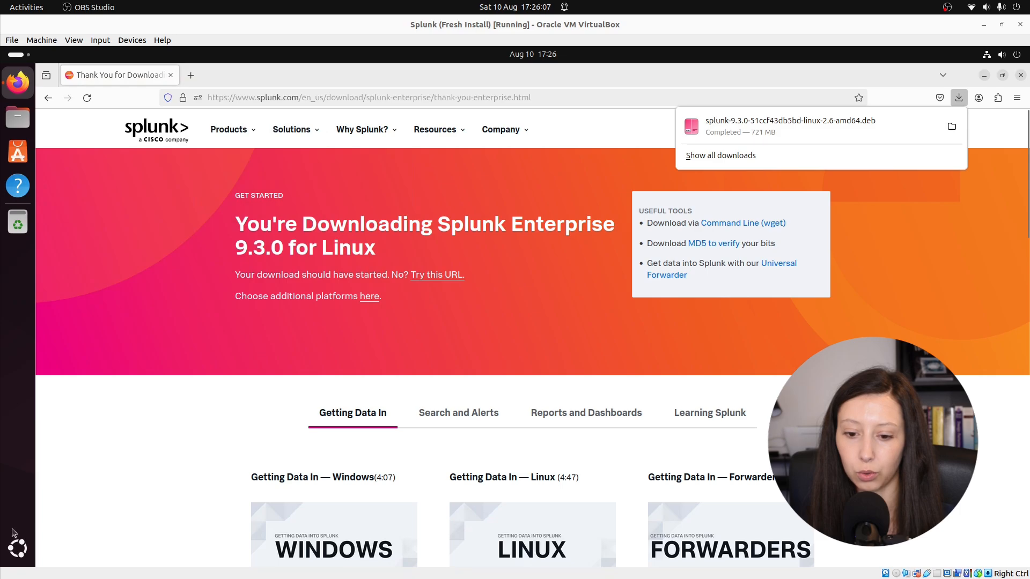
Step: Open a terminal in Ubuntu, change to the Downloads directory and list its contents
click(18, 548)
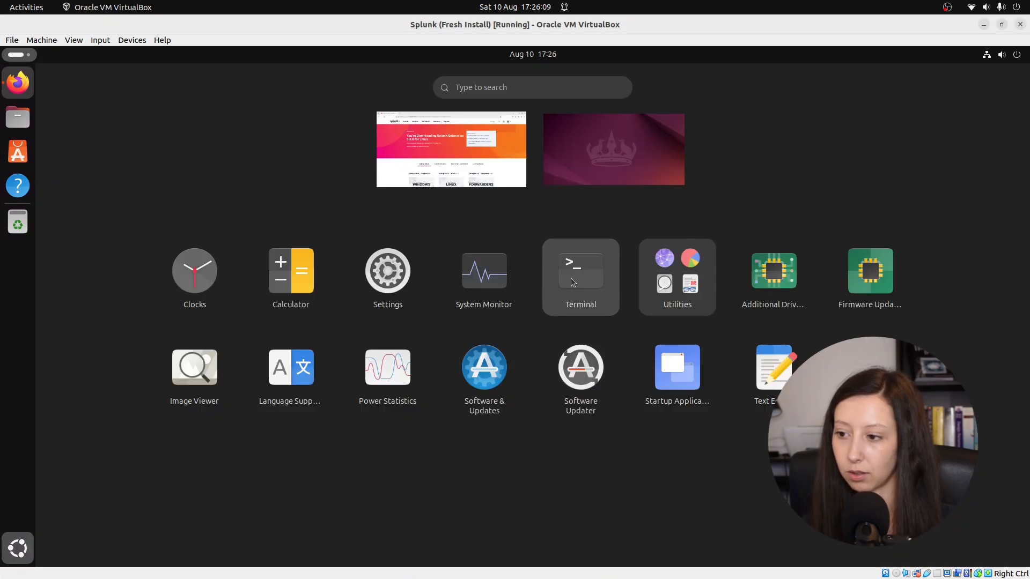
click(571, 278)
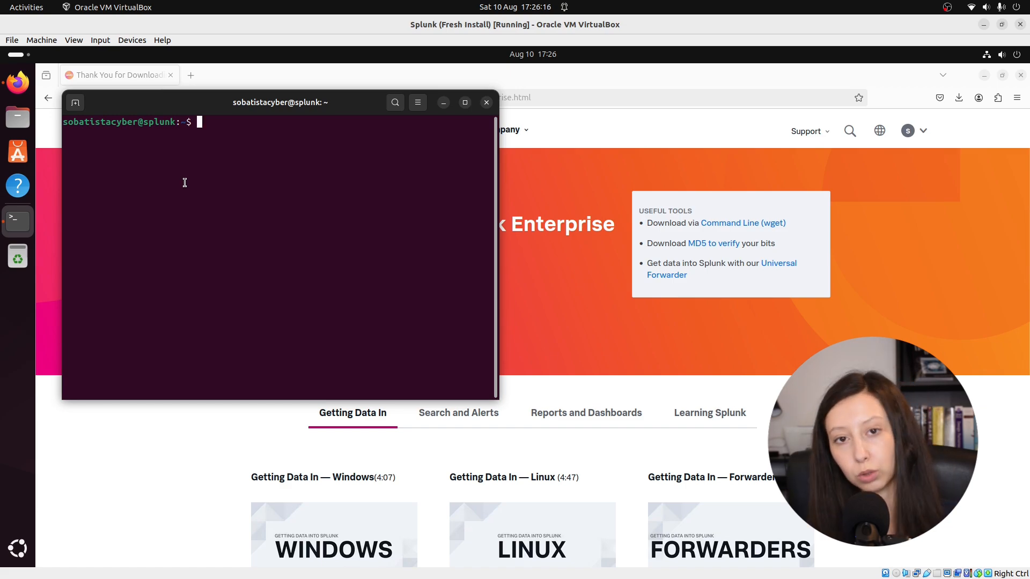
text(cd Dow)
key(Tab)
key(Return)
key(ctrl+l)
text(ls)
key(Return)
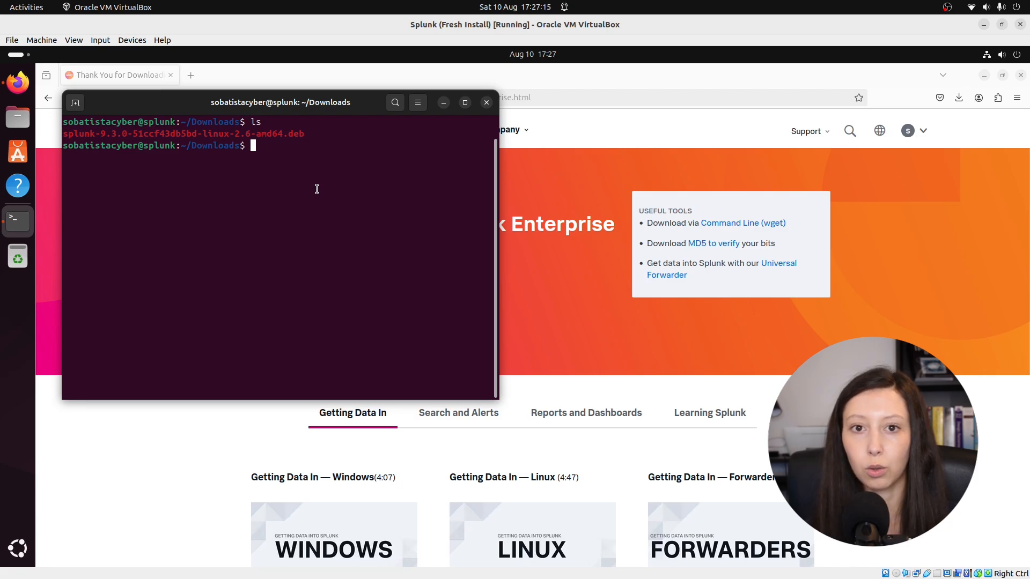
Step: Install curl with sudo apt install curl, entering the sudo password
text(sudo apt )
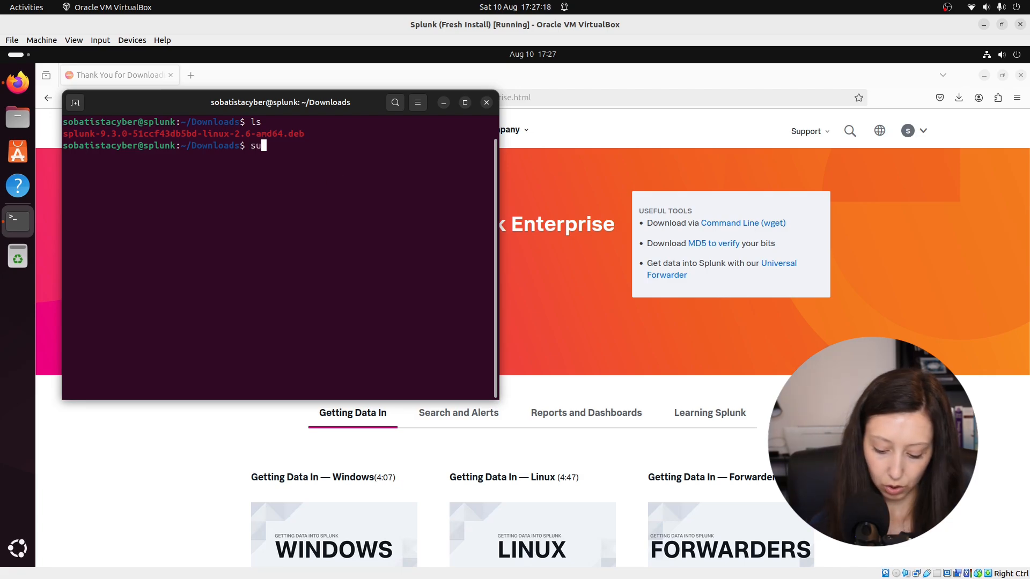
text(install curl)
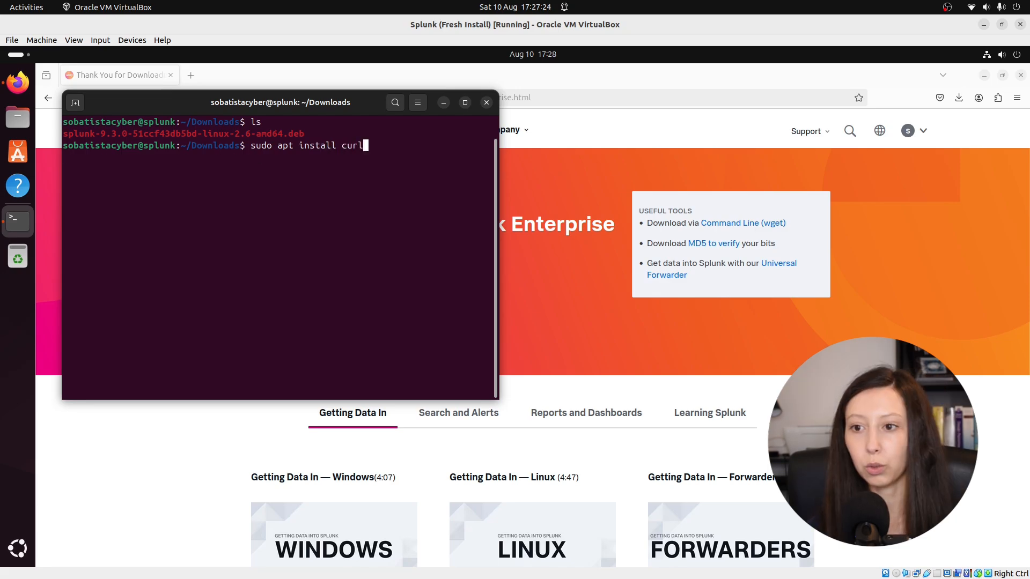
key(Return)
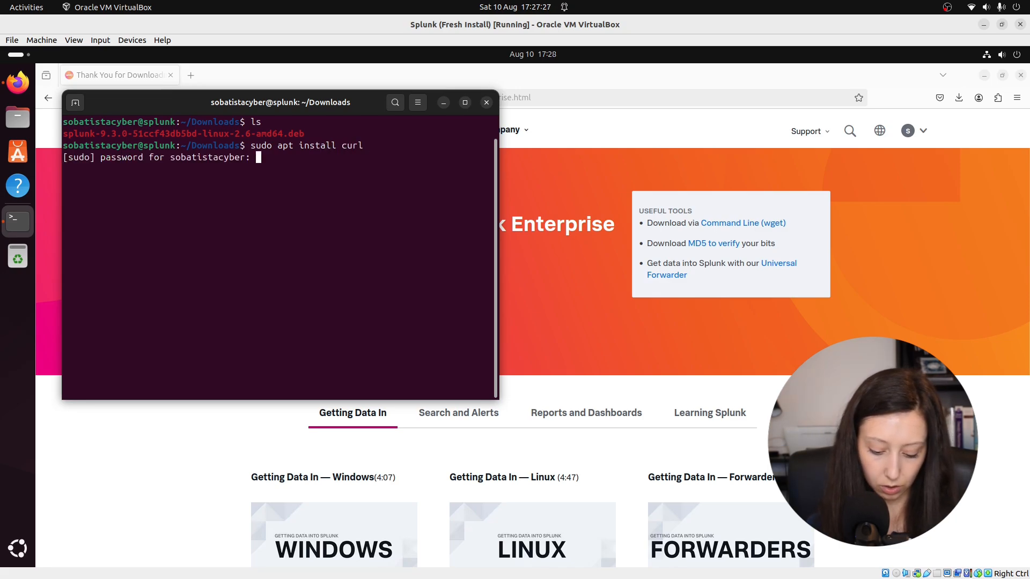
key(Return)
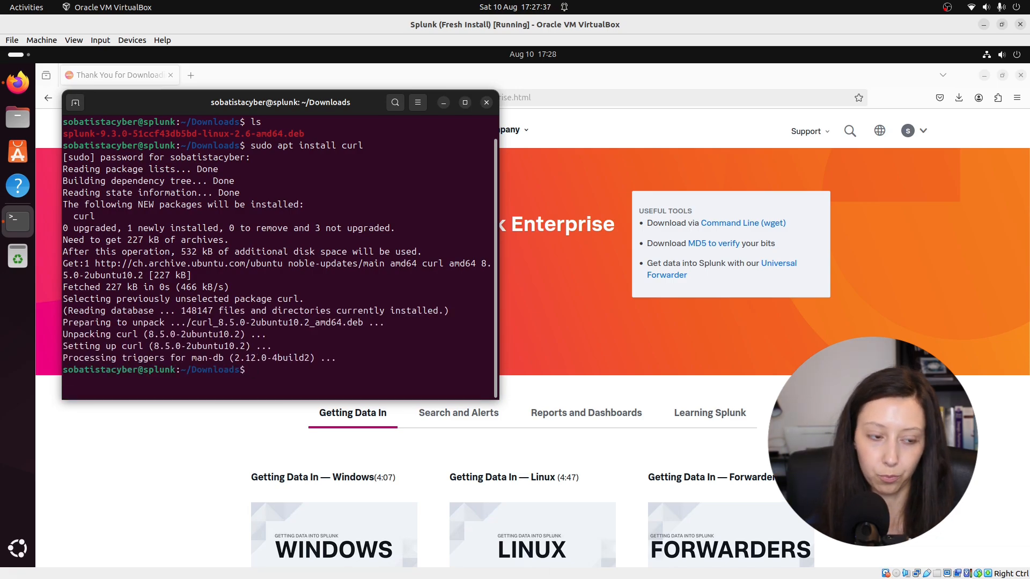
Step: Install the downloaded Splunk package with sudo dpkg -i splunk-9.3.0-51ccf43db5bd-linux-2.6-amd64.deb
text(su)
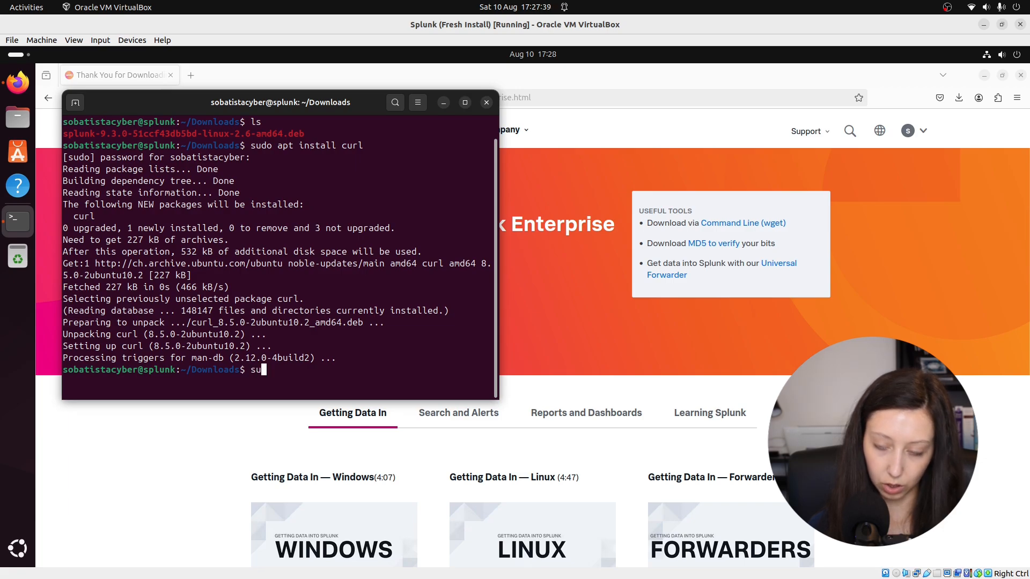
text(do dp)
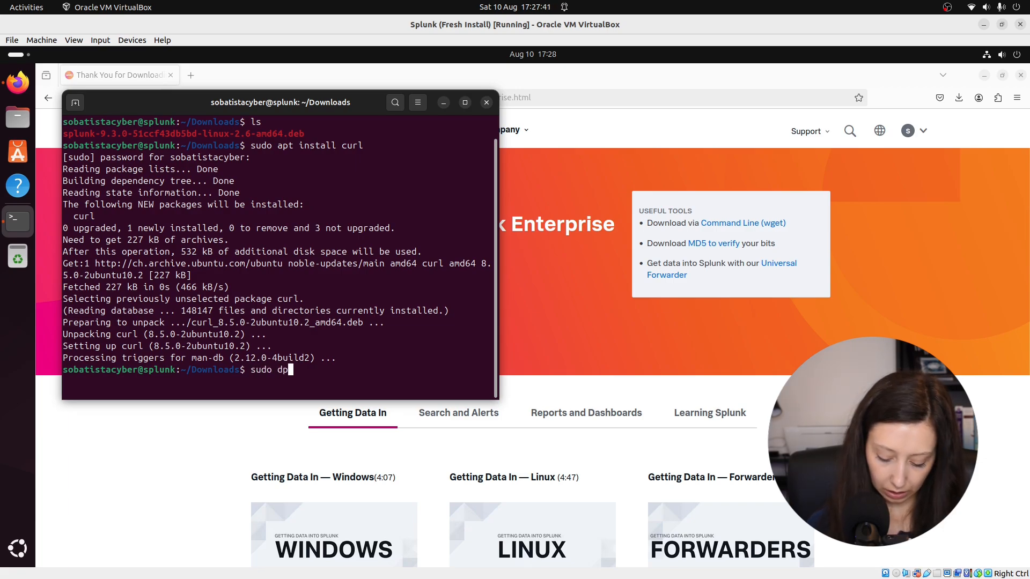
text(kg -i)
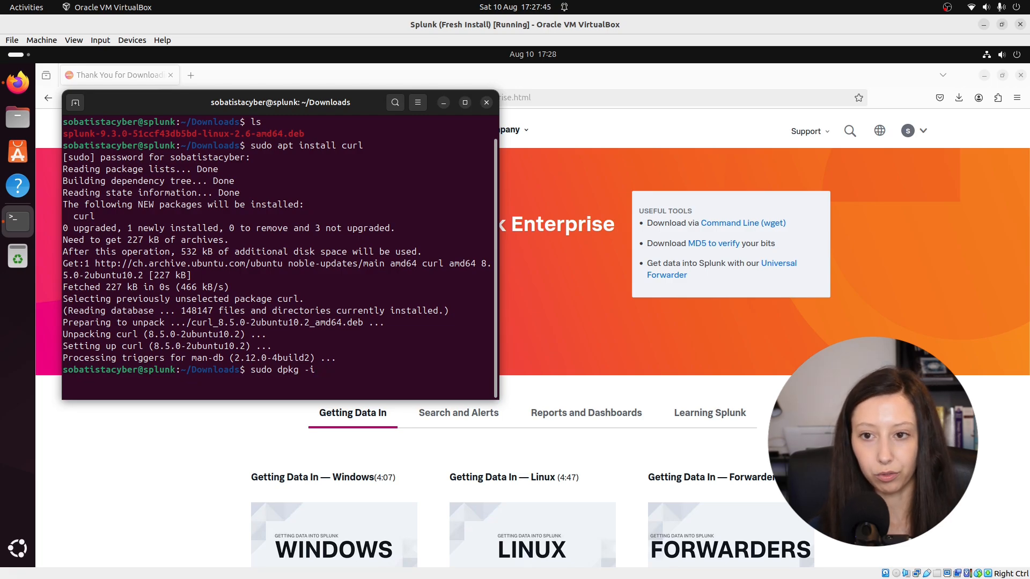
text( spl)
key(Tab)
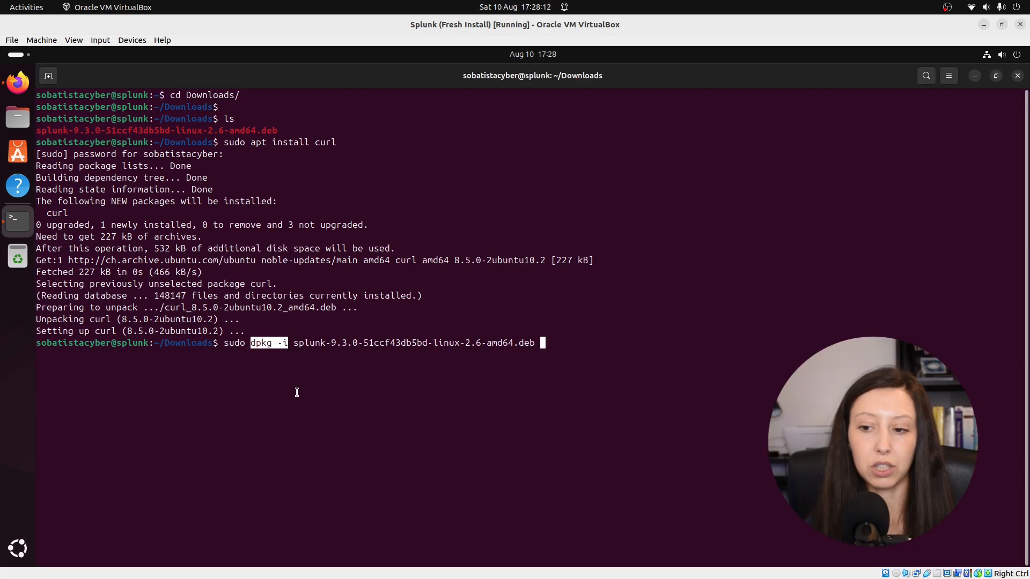
drag(256, 343, 288, 344)
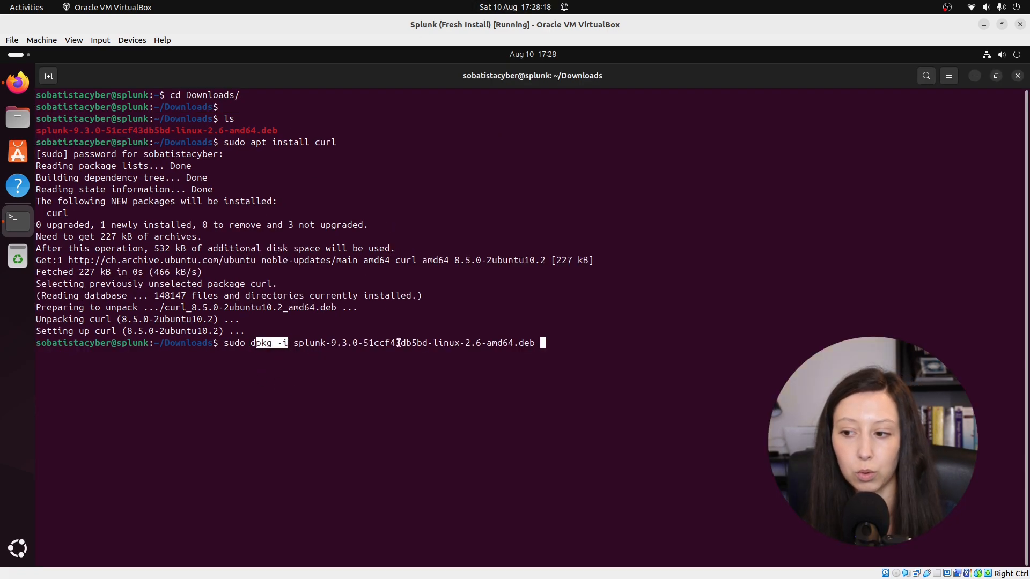
drag(514, 344, 532, 343)
click(504, 390)
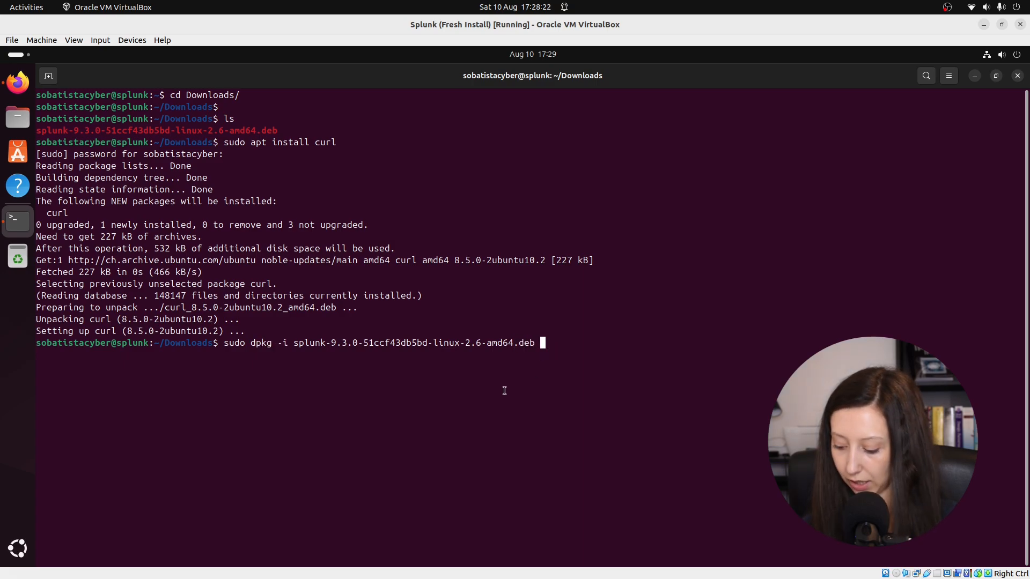
key(Return)
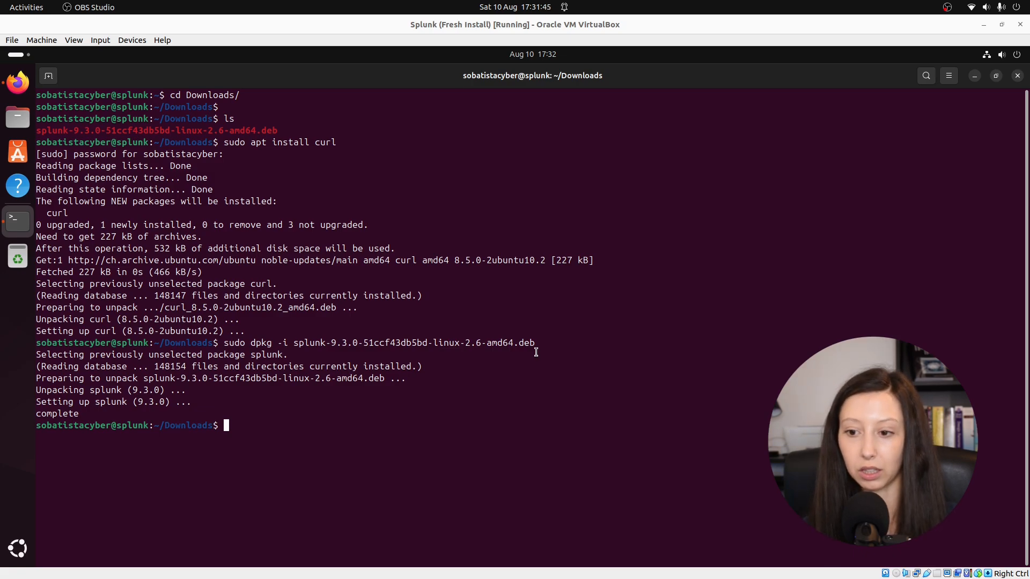
Step: Clear the terminal and run sudo /opt/splunk/bin/splunk start --accept-license --answer-yes
click(565, 344)
key(ctrl+l)
text(sudo /opt/)
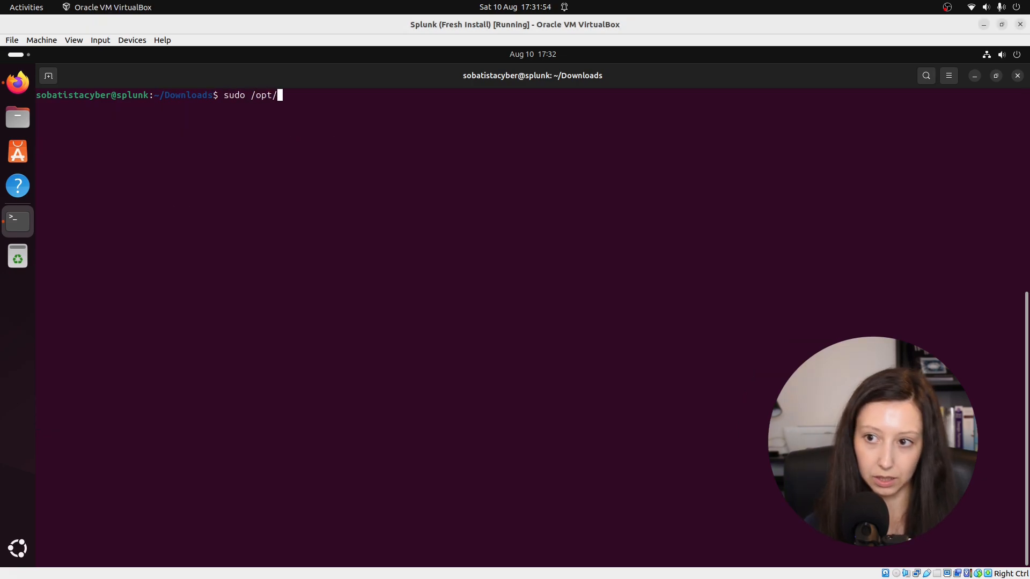
key(Tab)
text(b)
key(Tab)
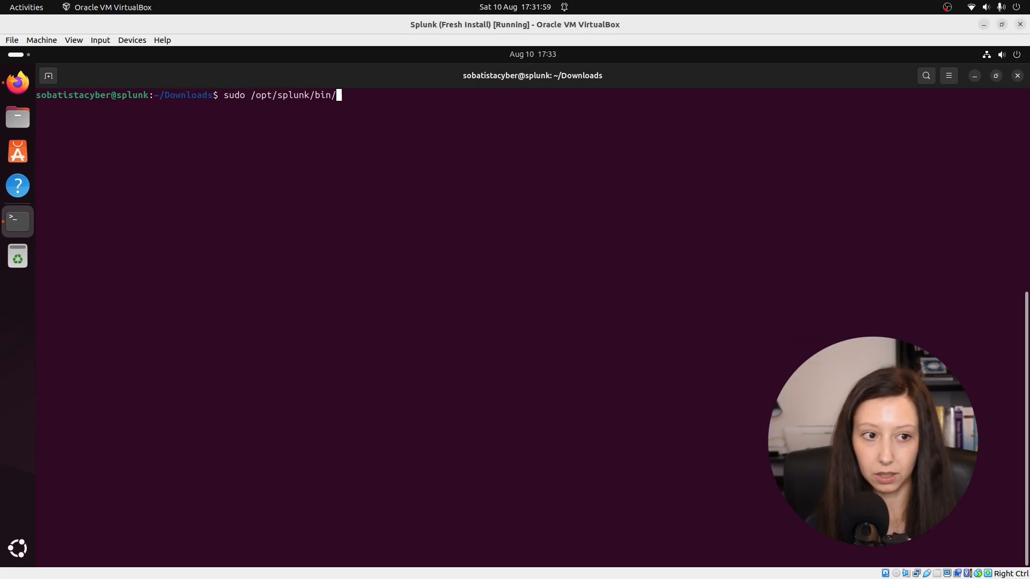
text(splunk strt)
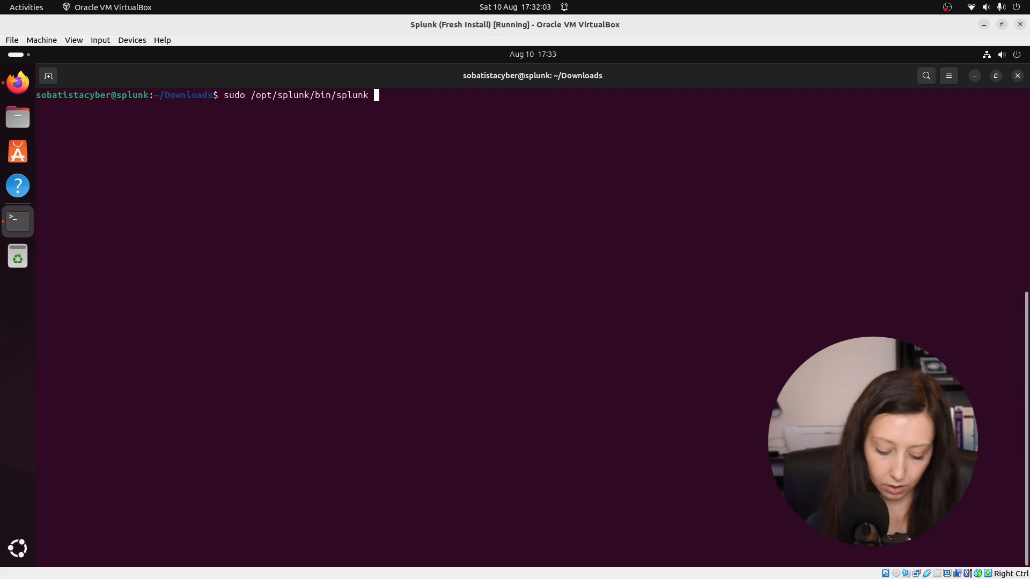
key(BackSpace)
key(BackSpace)
text(art -)
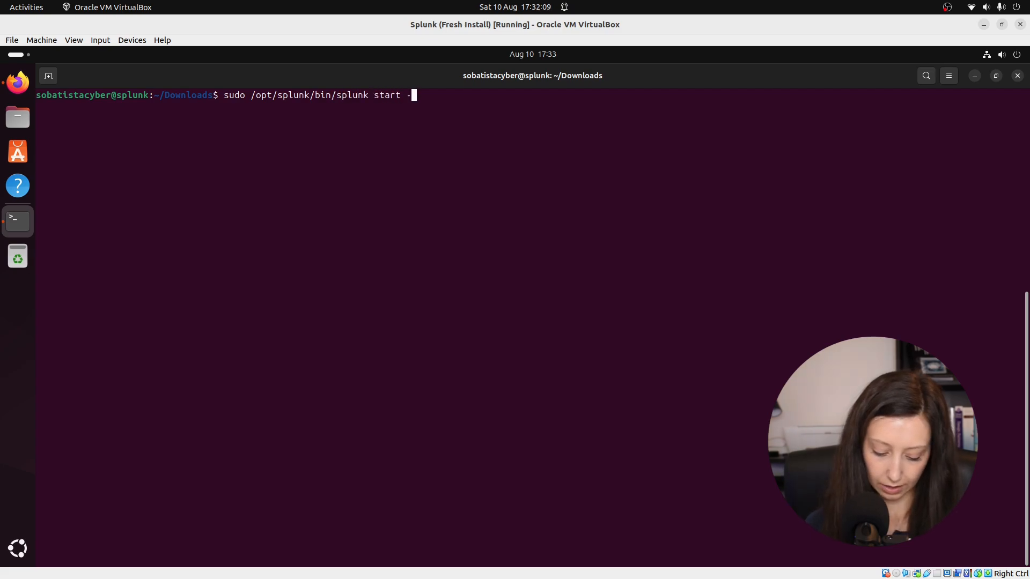
text(-accept-)
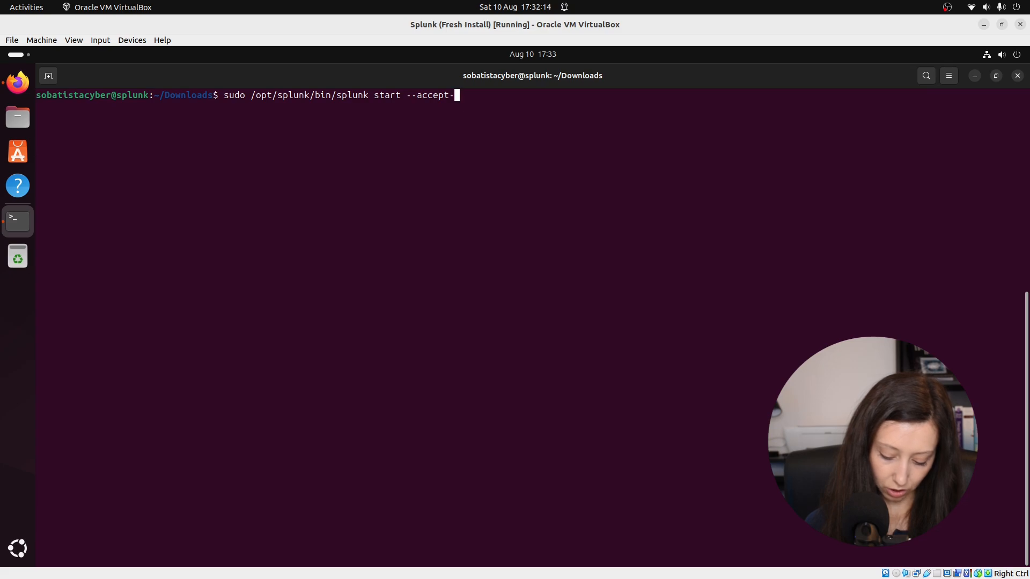
text(lincense --ans)
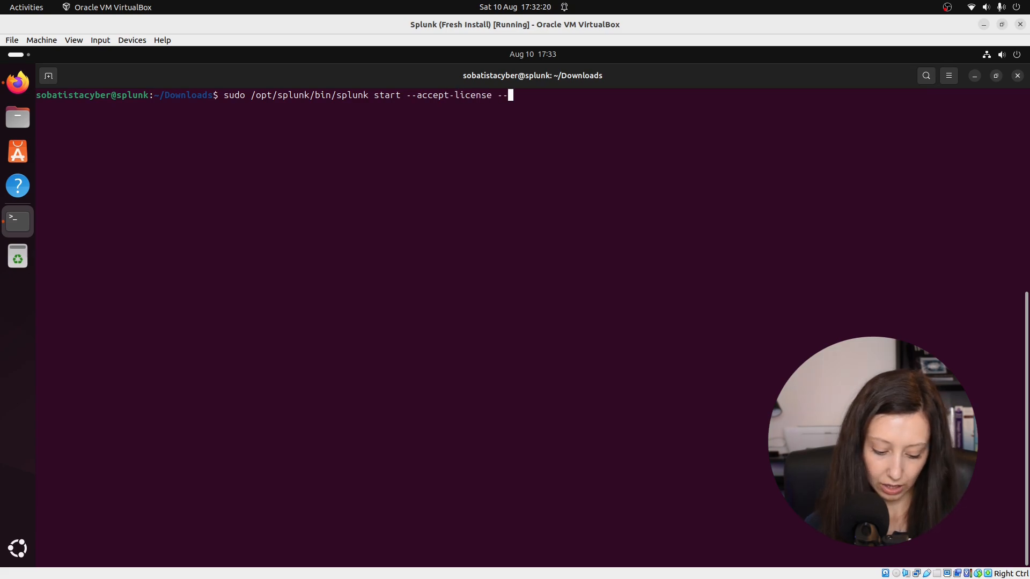
text(wer-yes)
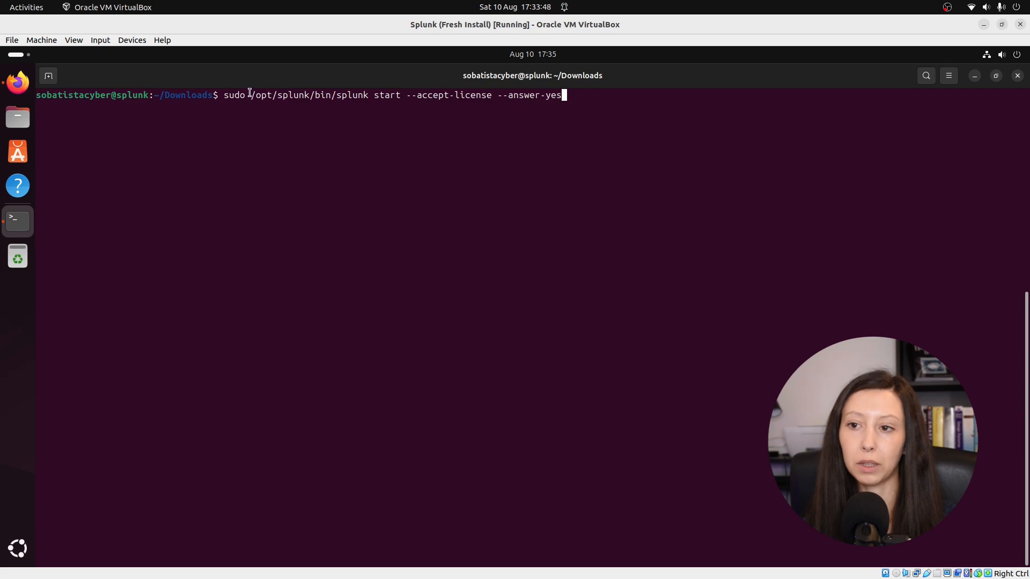
drag(249, 93, 370, 92)
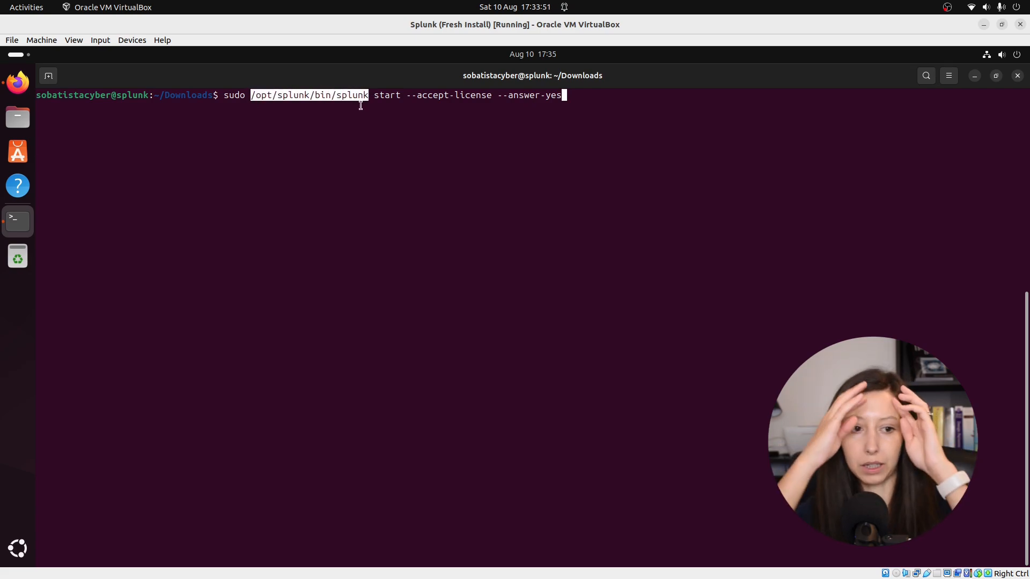
click(381, 94)
double_click(387, 95)
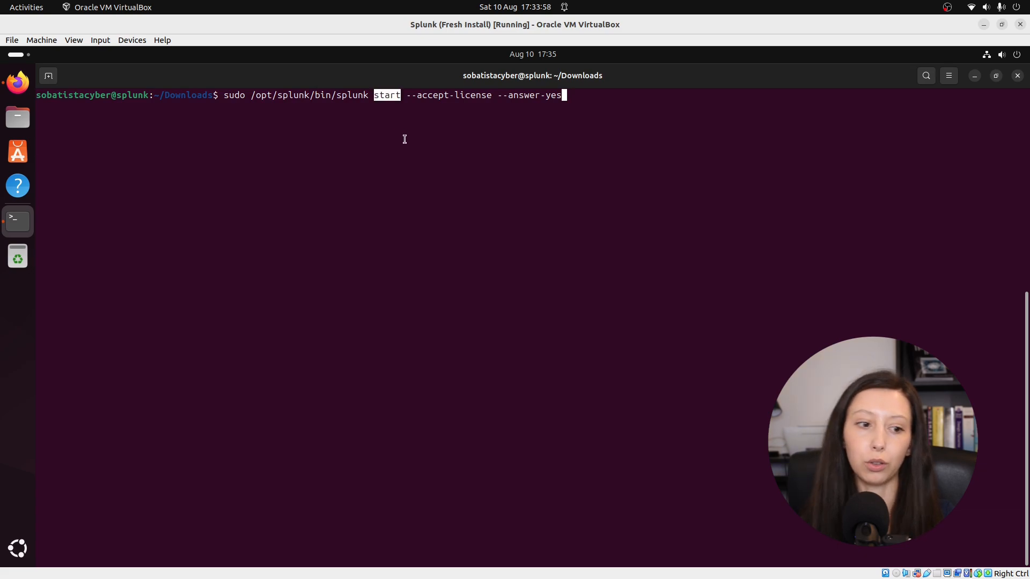
drag(407, 95, 492, 95)
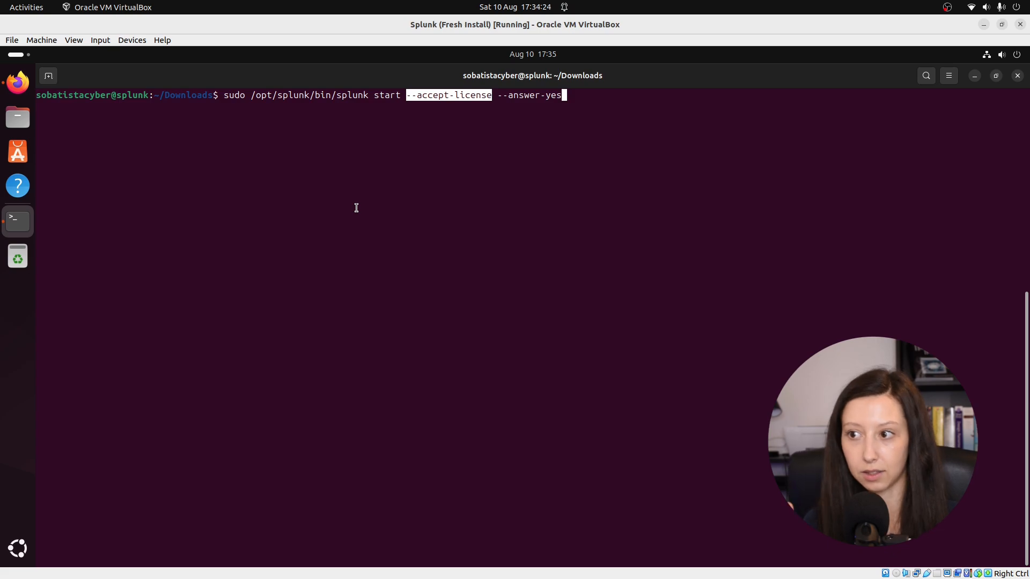
drag(497, 95, 561, 97)
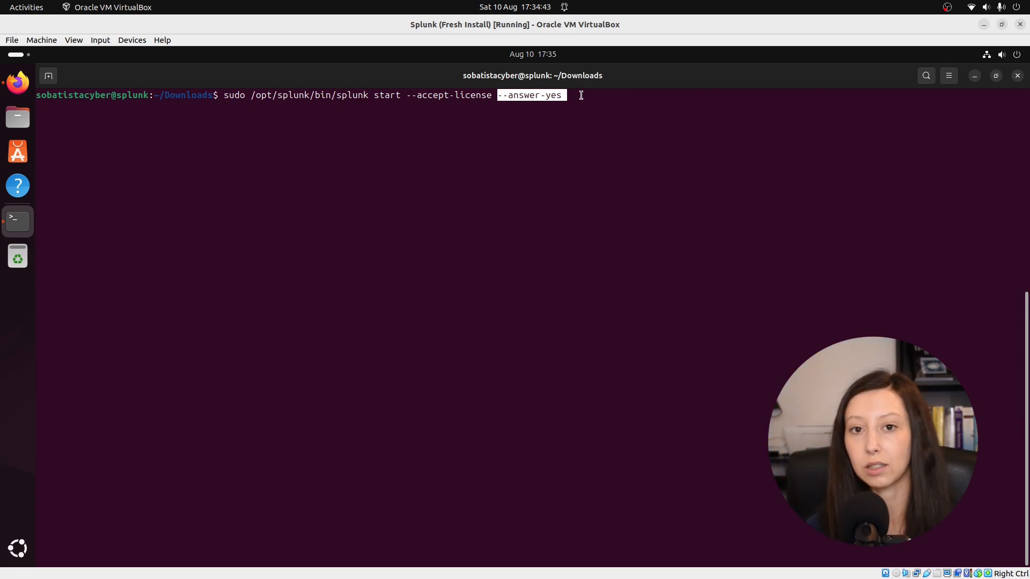
key(Return)
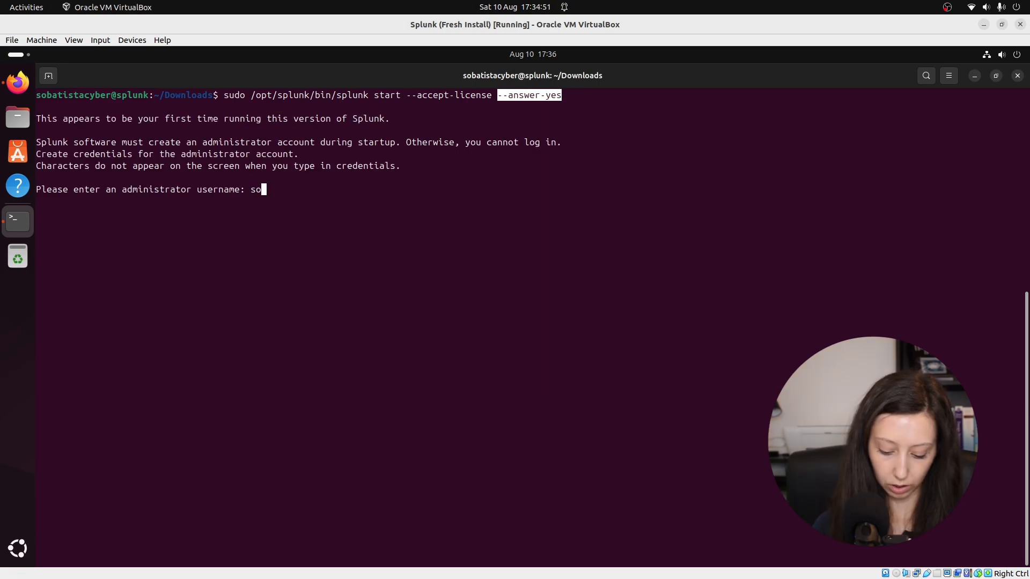
Step: Create the Splunk administrator account by entering the administrator username and a new password, and check the web server address
key(Return)
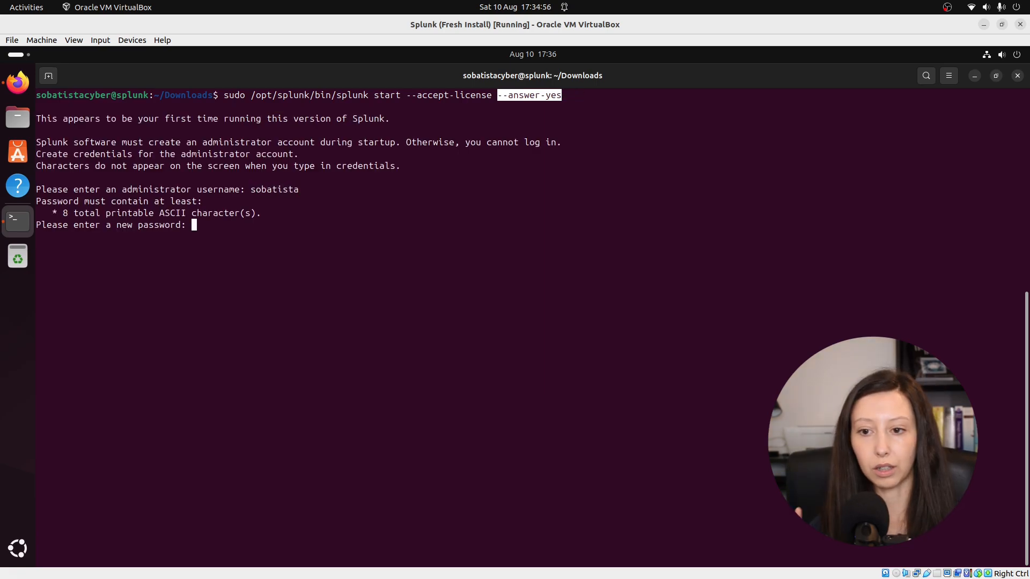
key(Return)
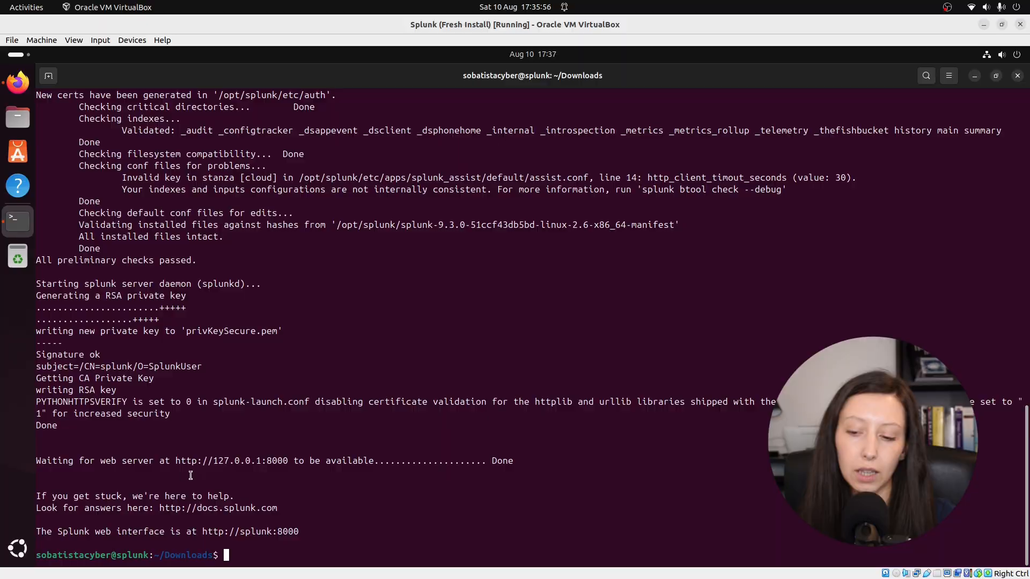
drag(176, 459, 285, 462)
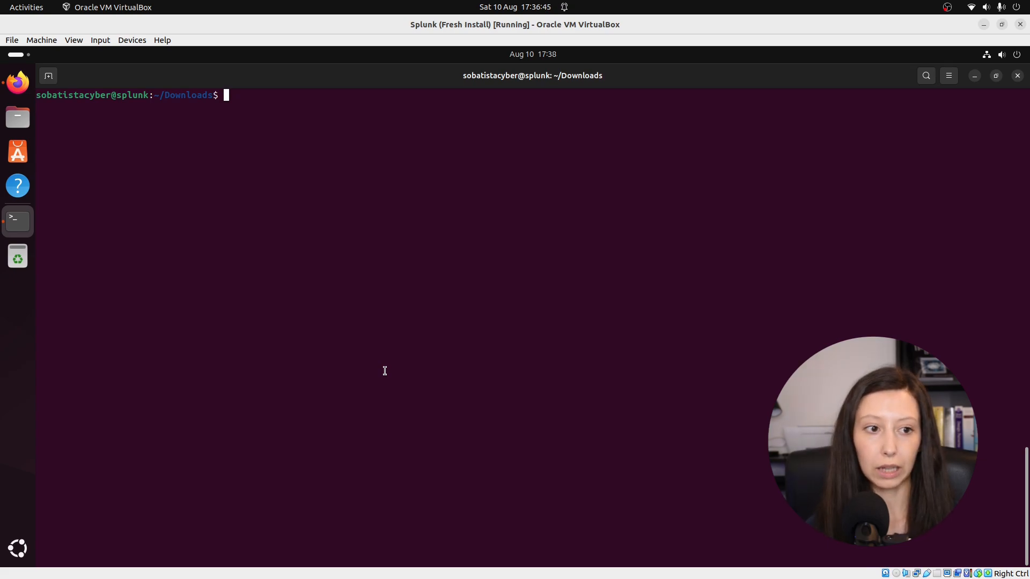
Step: Run sudo /opt/splunk/bin/splunk enable boot-start so that Splunk starts automatically with the virtual machine
text(sudo /o)
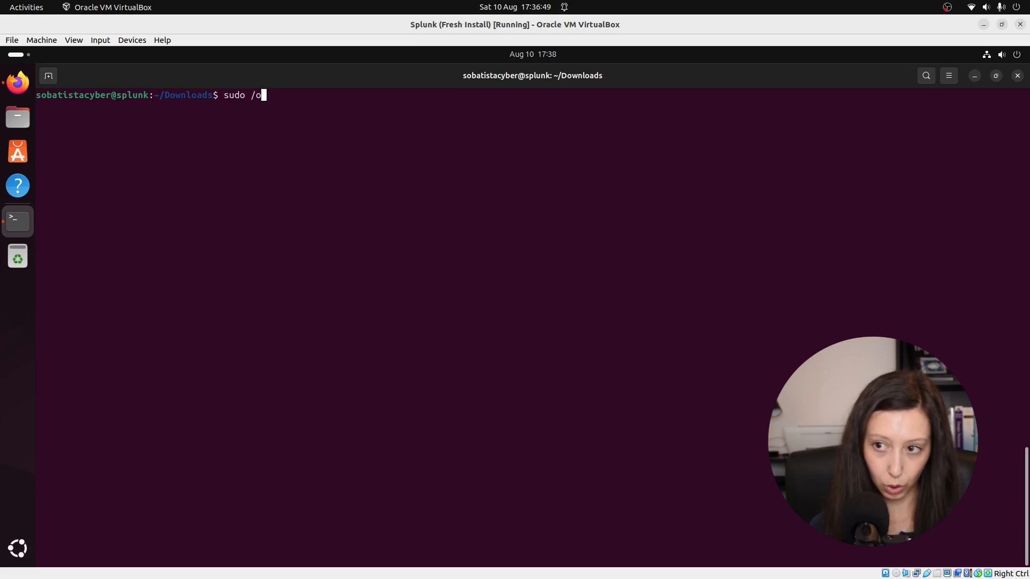
key(Tab)
text(s)
key(Tab)
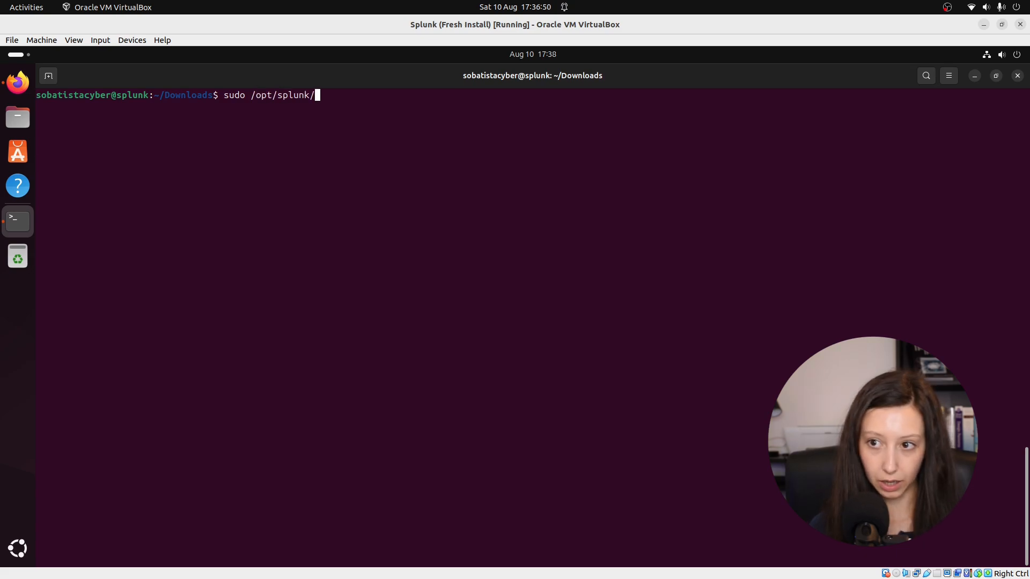
text(b)
key(Tab)
text(splunk)
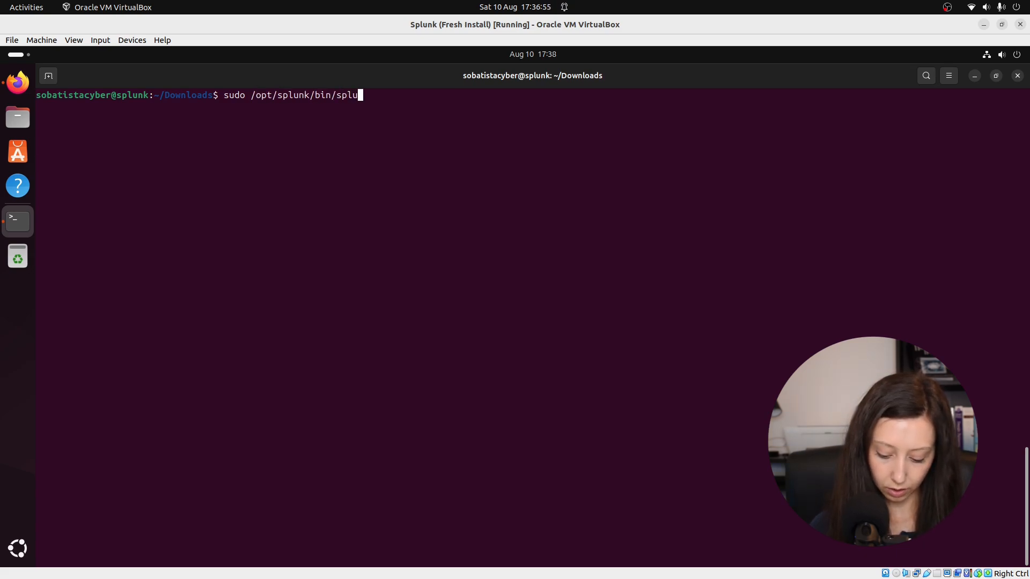
text(enable boot-)
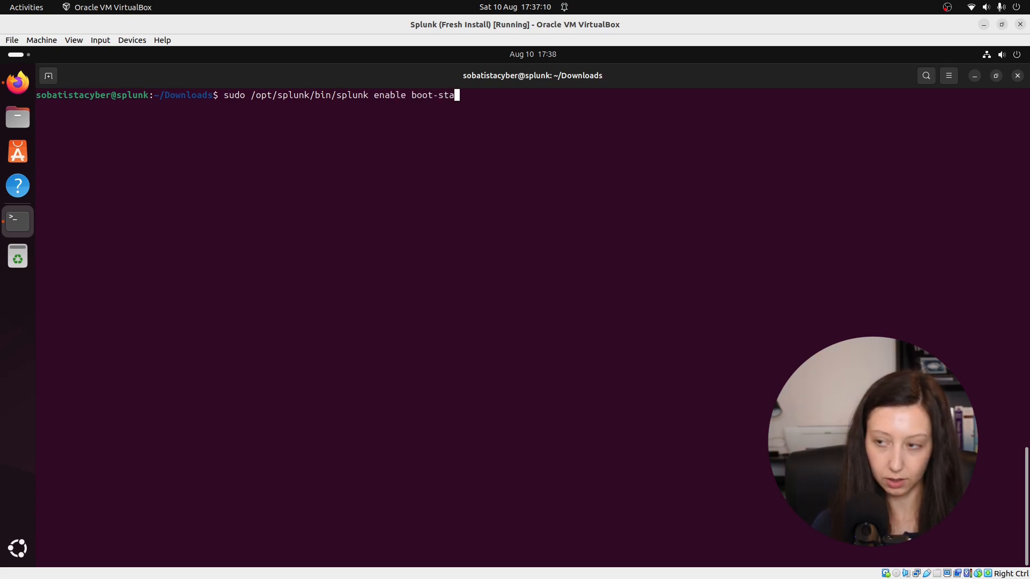
text(rt)
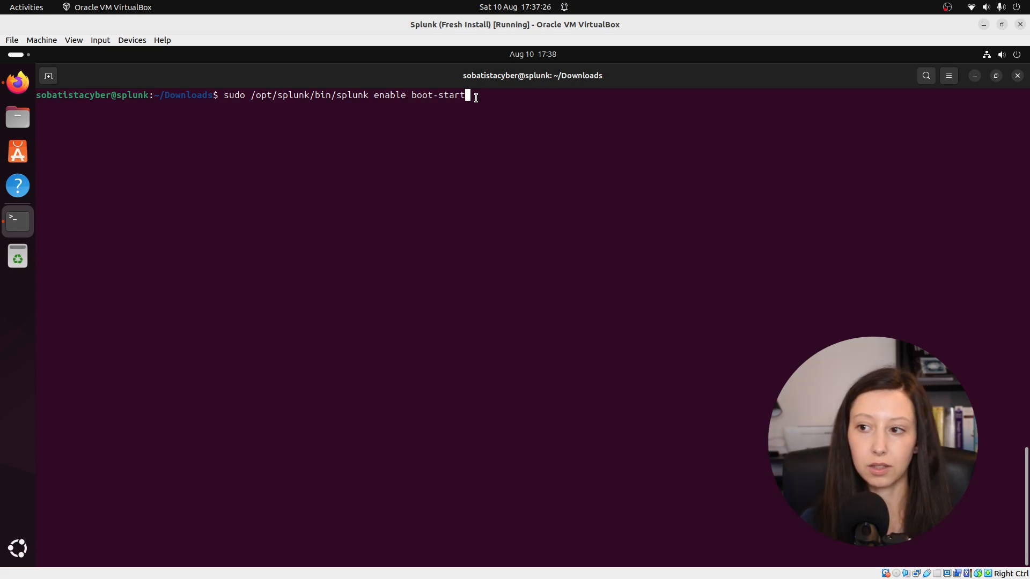
key(Return)
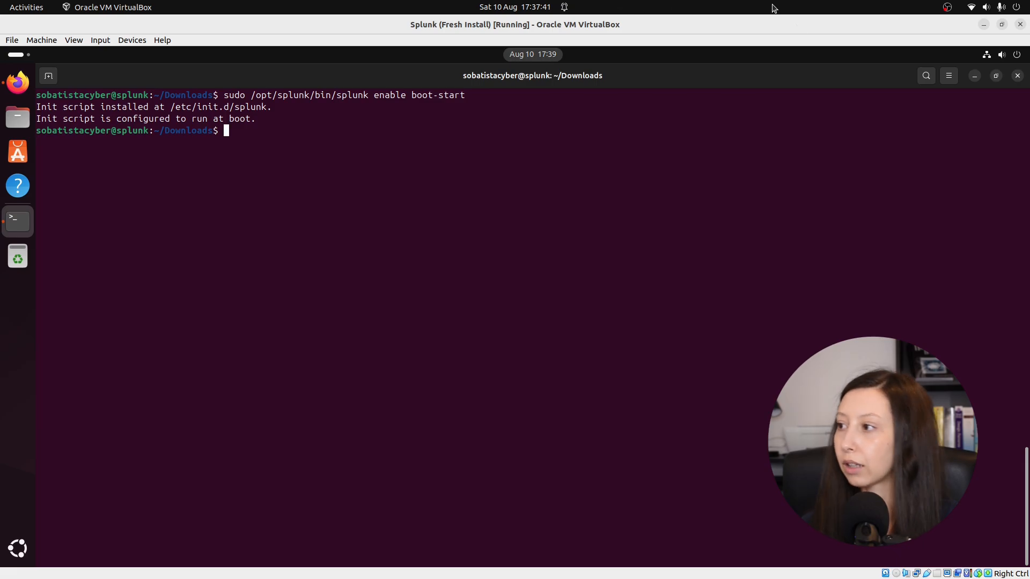
Step: Close the terminal and the browser, and power off the Ubuntu virtual machine
click(1017, 75)
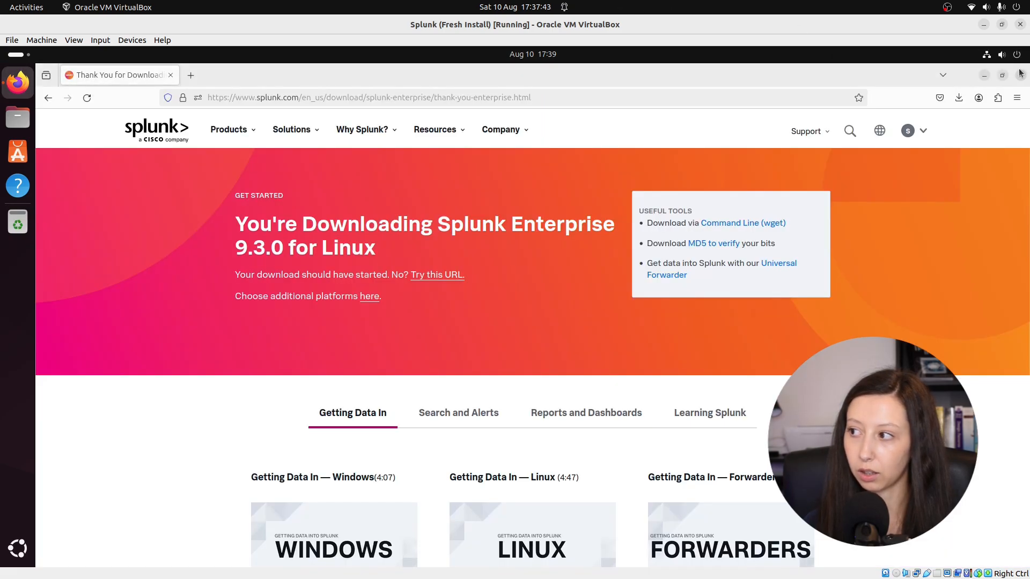
click(1020, 76)
click(1016, 55)
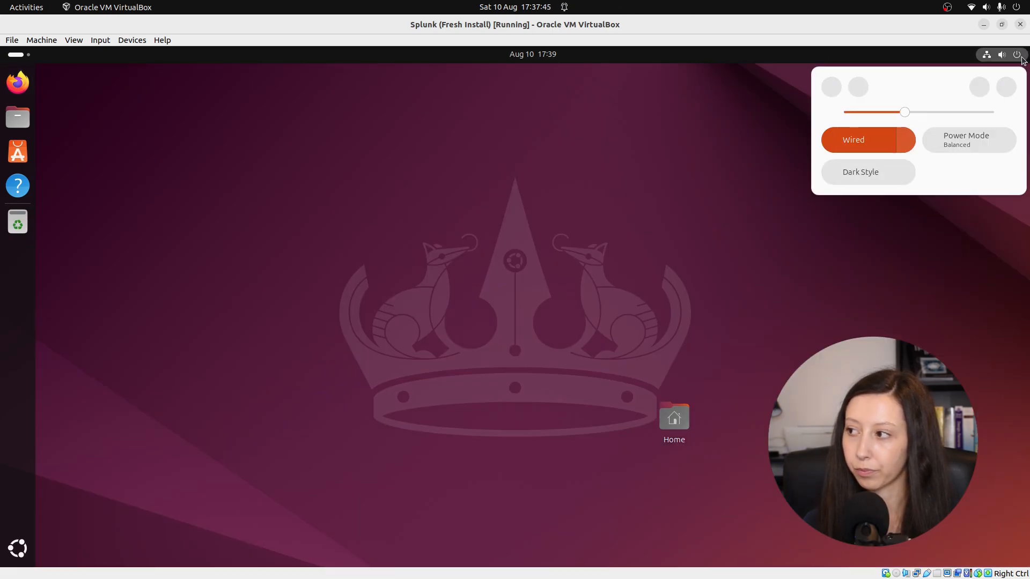
click(1008, 88)
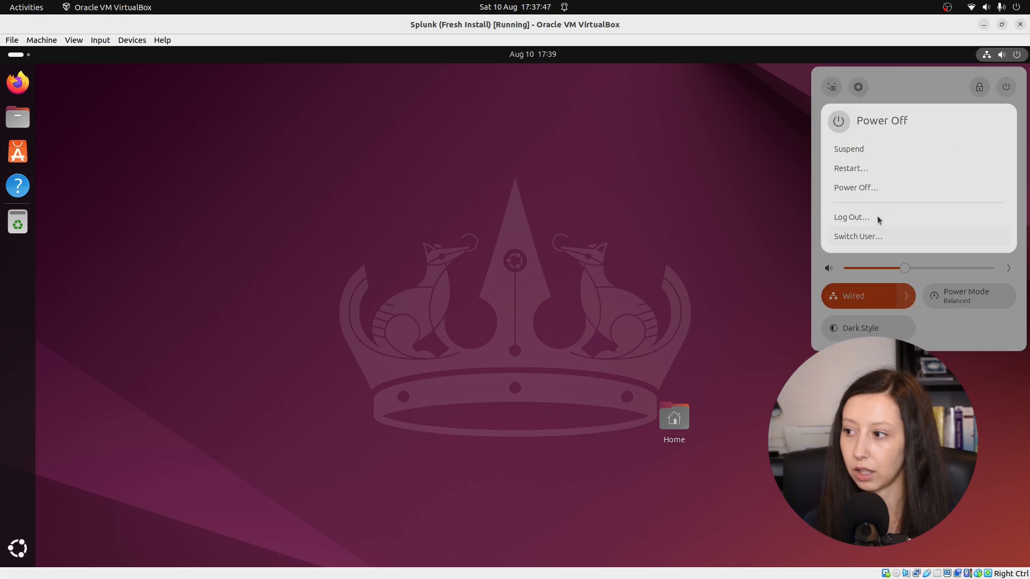
click(856, 188)
click(572, 340)
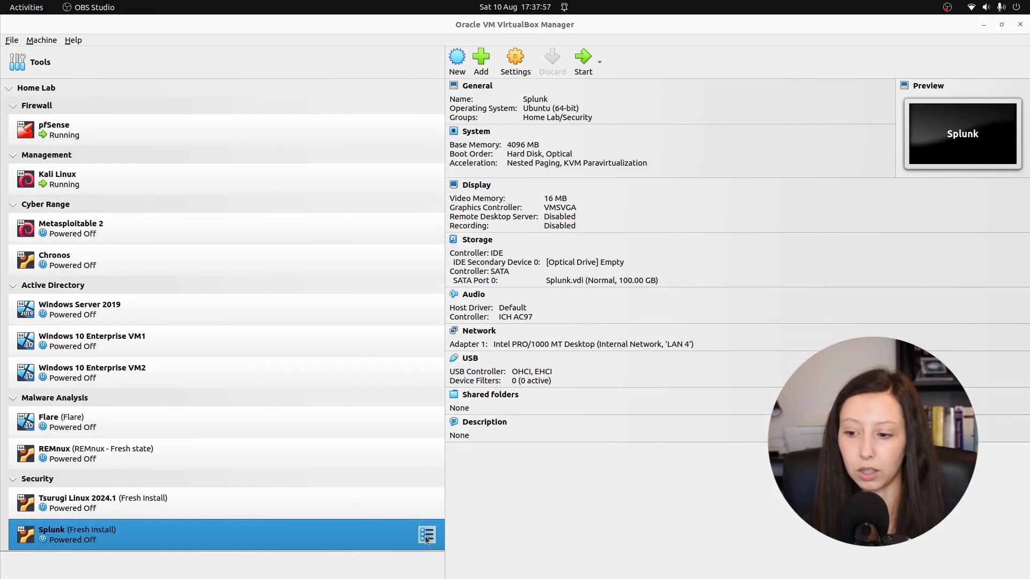
Step: Take a snapshot of the powered-off Splunk virtual machine and name it Splunk
click(426, 536)
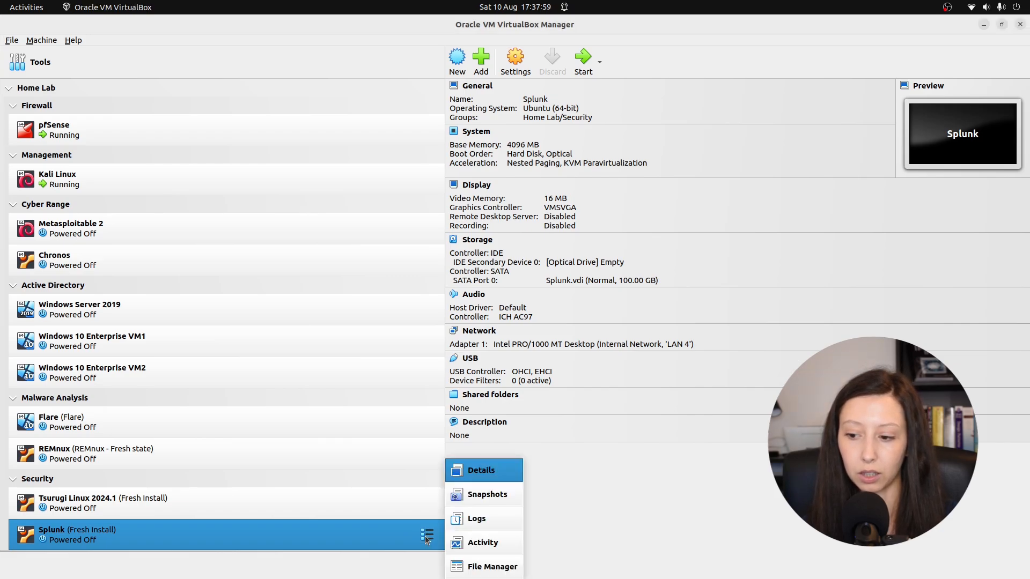
click(481, 495)
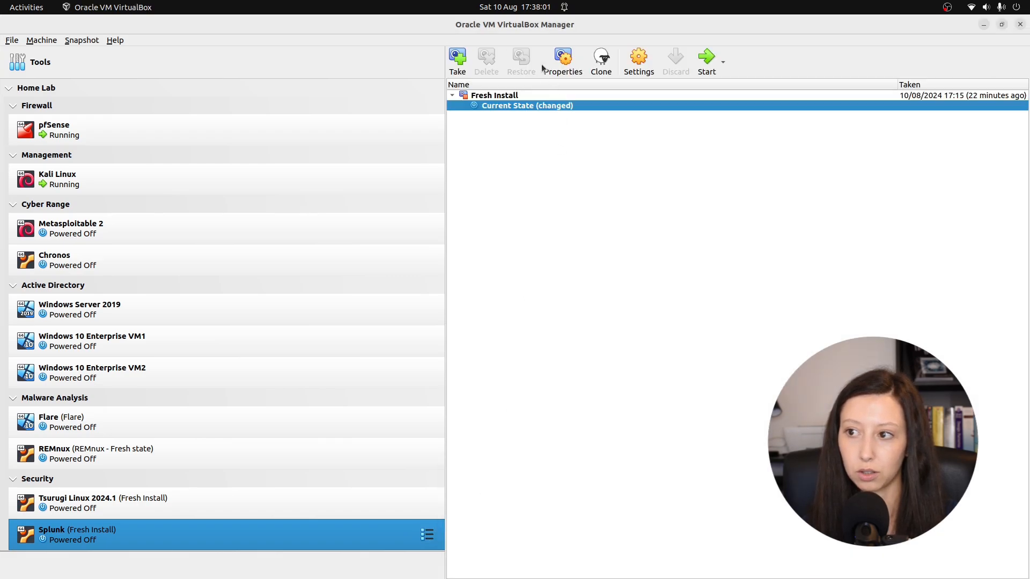
click(459, 61)
drag(438, 244, 415, 246)
text(Splunk)
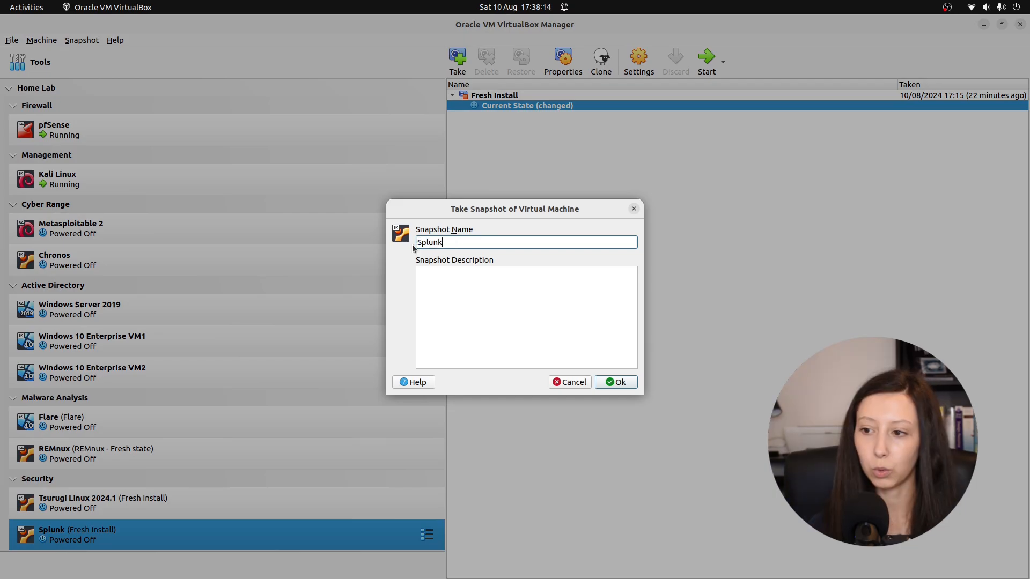
key(Return)
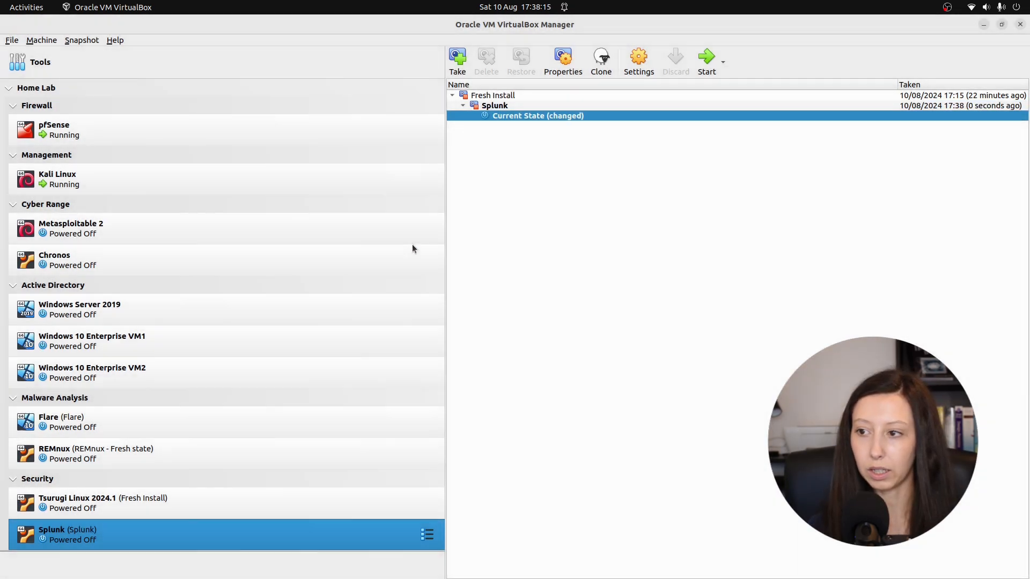
Step: Return to the Splunk virtual machine's details, start the machine and sign in to Ubuntu with the account password
click(427, 534)
click(477, 470)
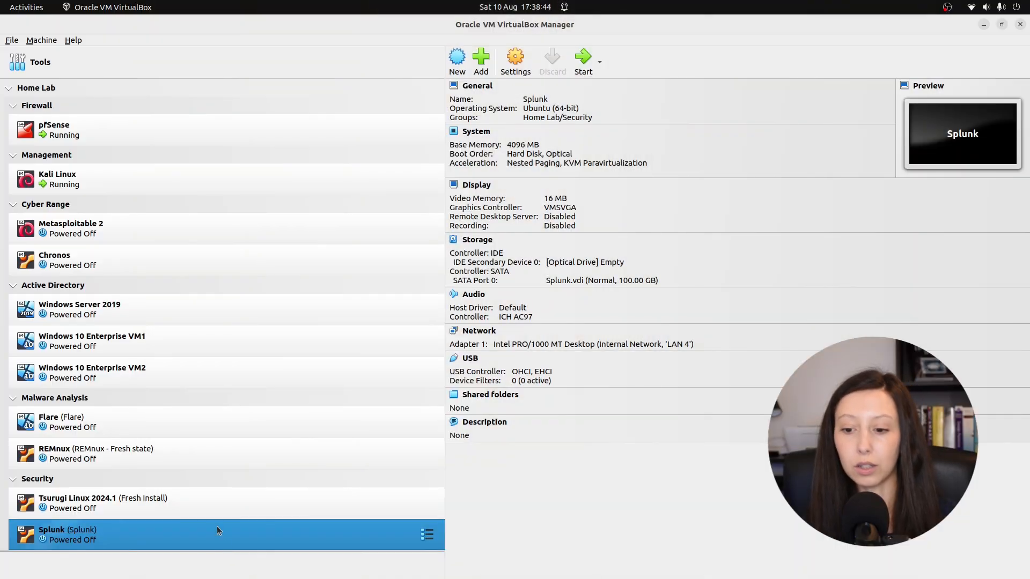
click(581, 58)
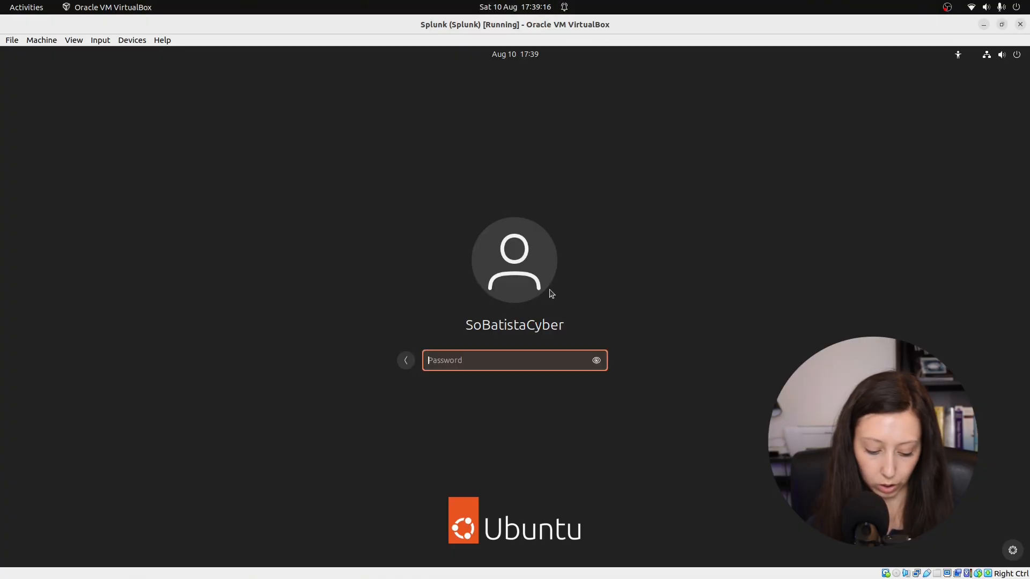
text(•)
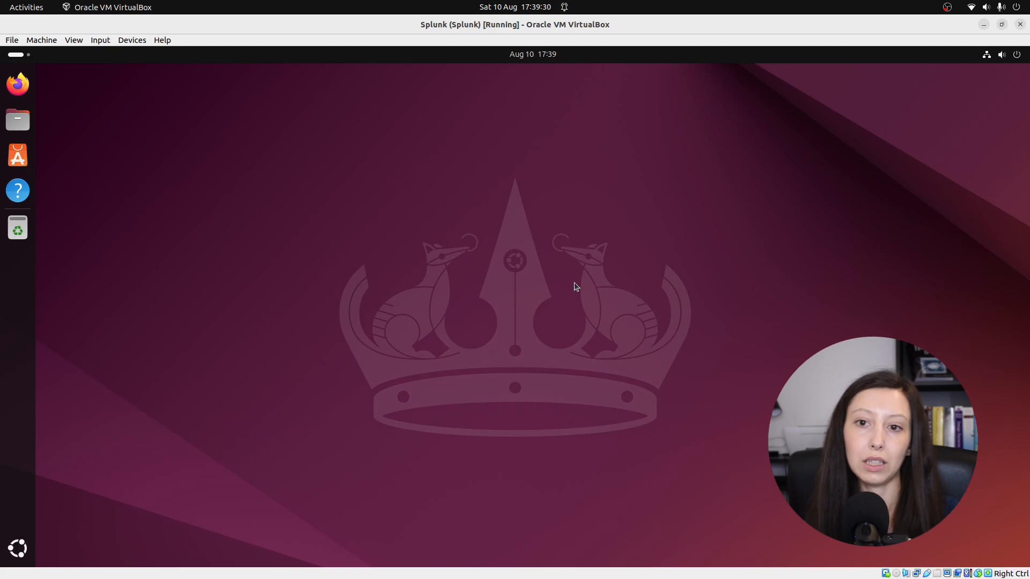
click(17, 82)
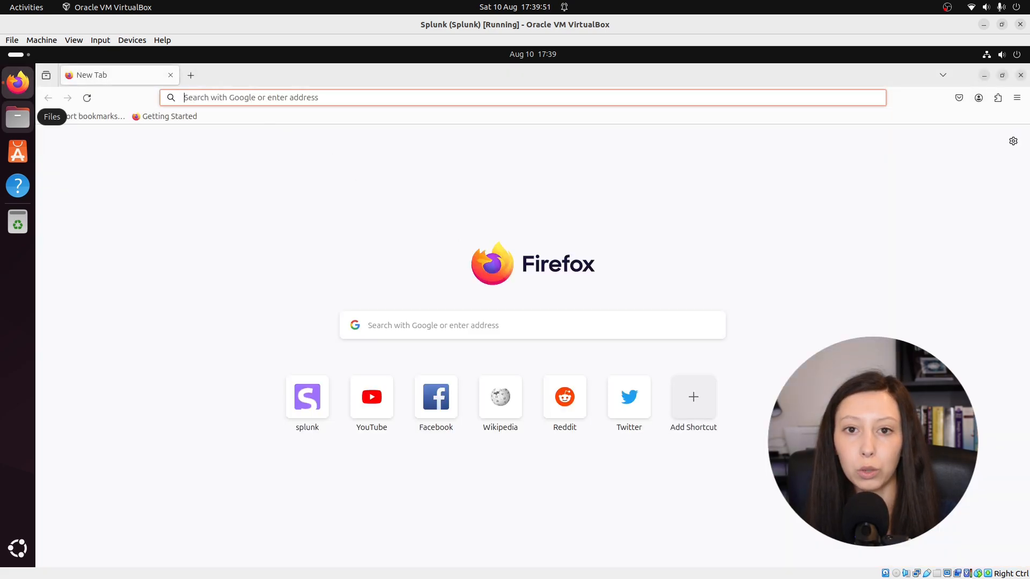
click(230, 100)
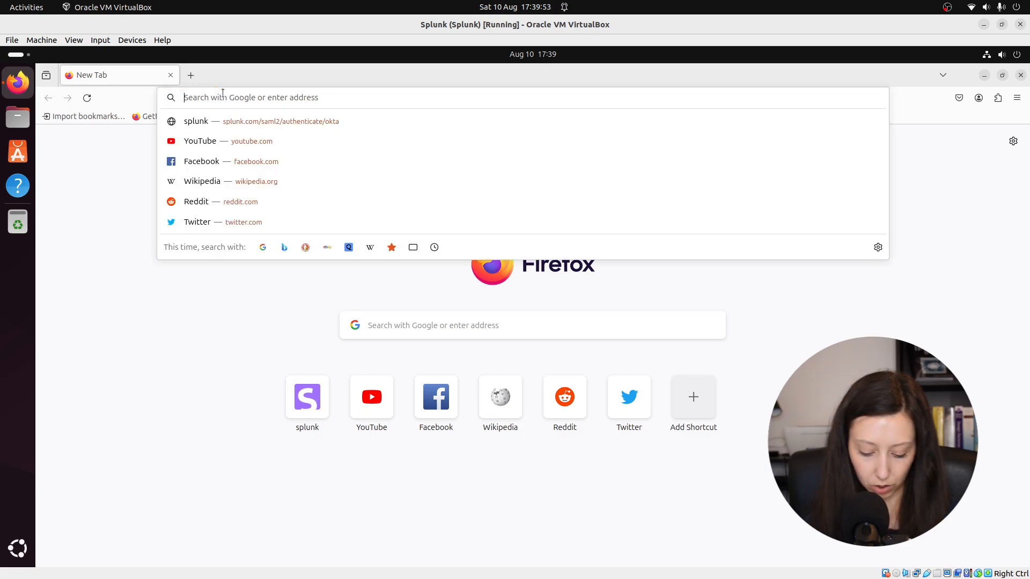
text(http:)
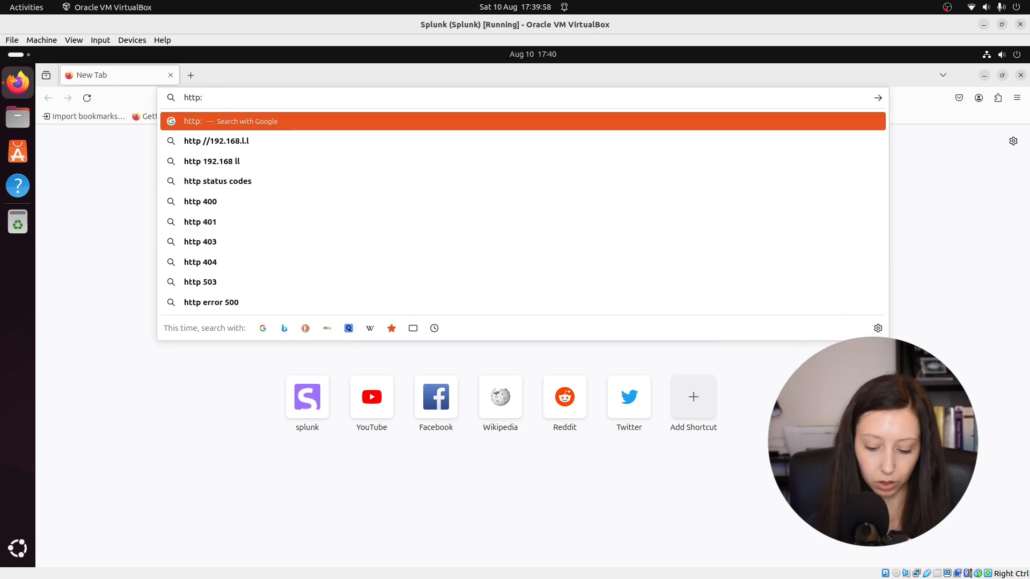
text(//)
text(1)
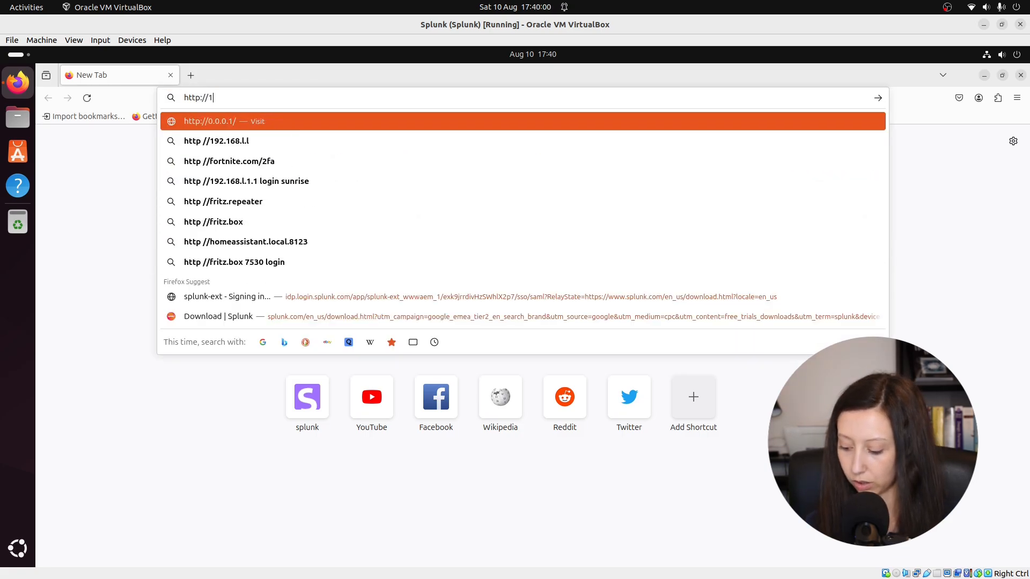
text(27.0.0.1:8000)
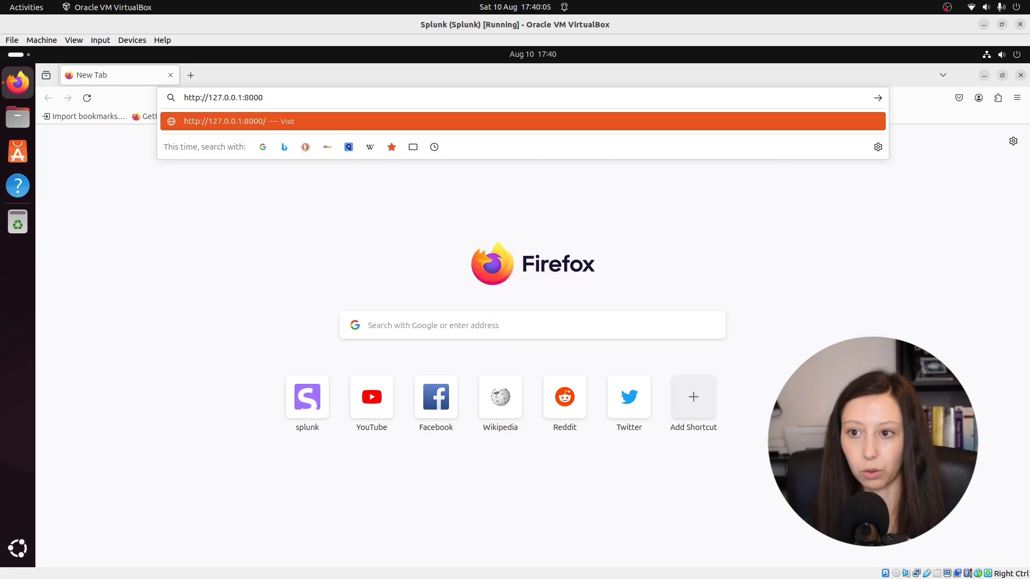
key(Return)
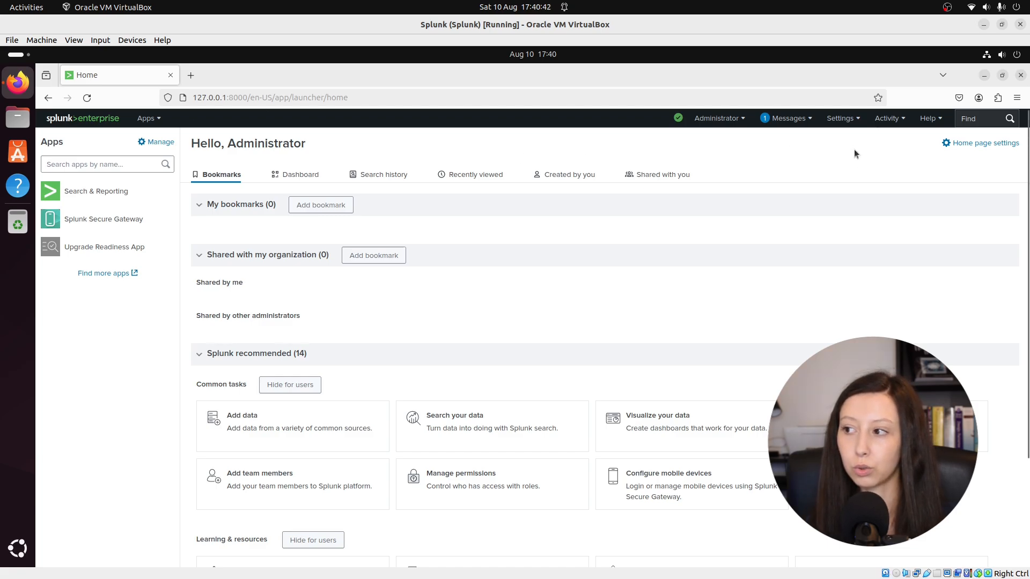
Step: Add a receiving configuration in Splunk's Forwarding and receiving settings that listens on port 9997, and save it
click(841, 119)
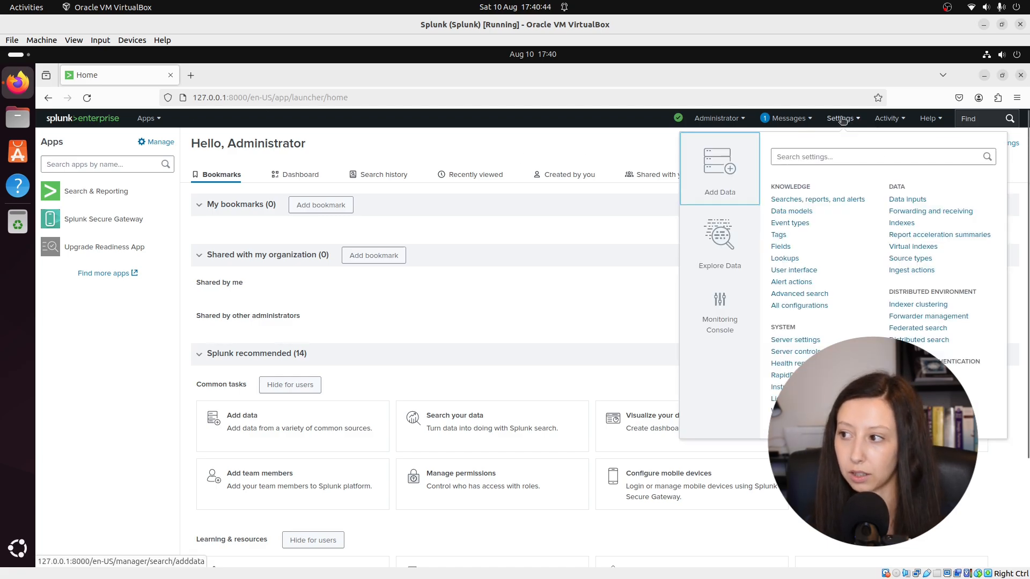
click(915, 211)
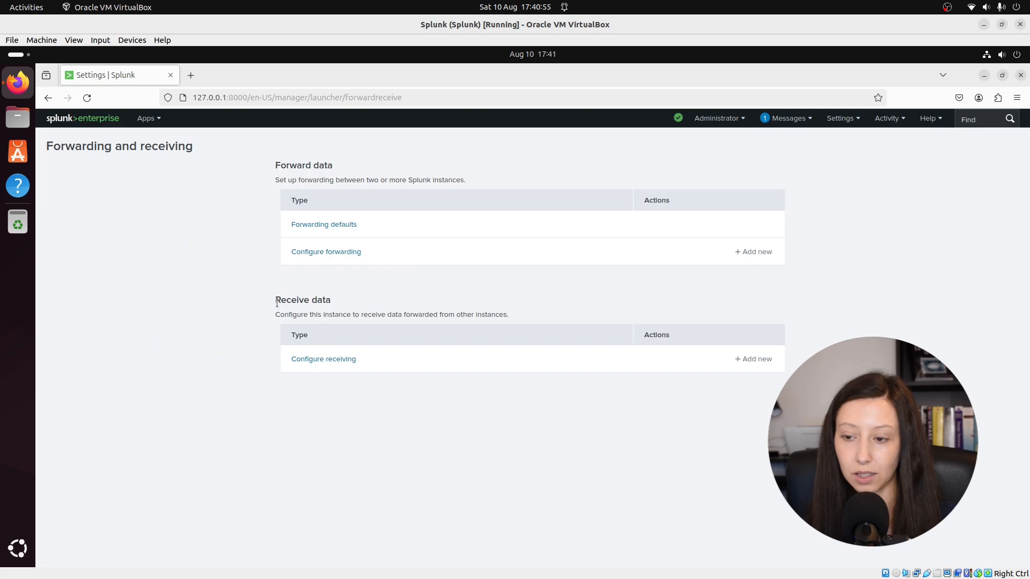
drag(277, 303, 341, 304)
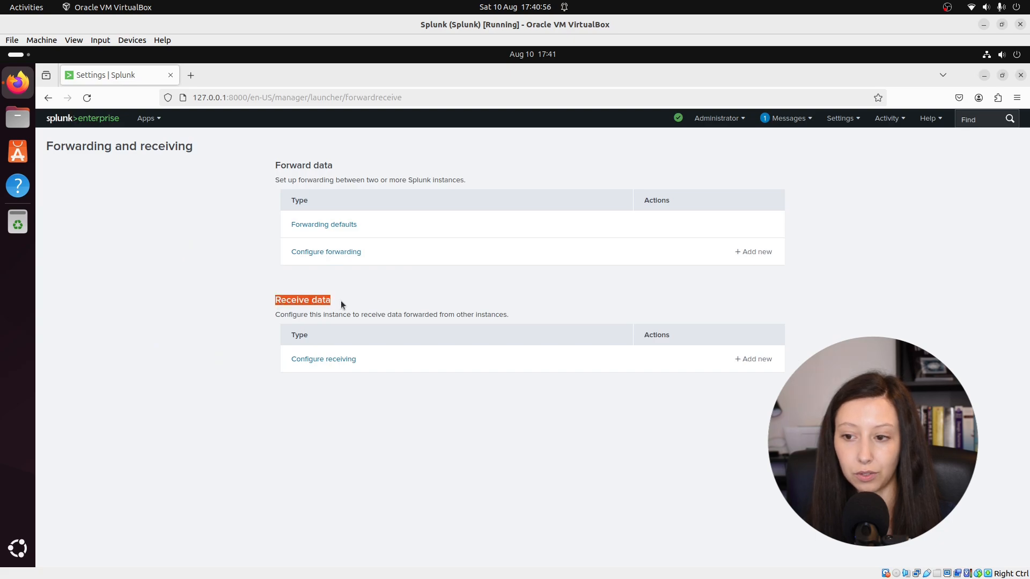
click(768, 366)
click(435, 250)
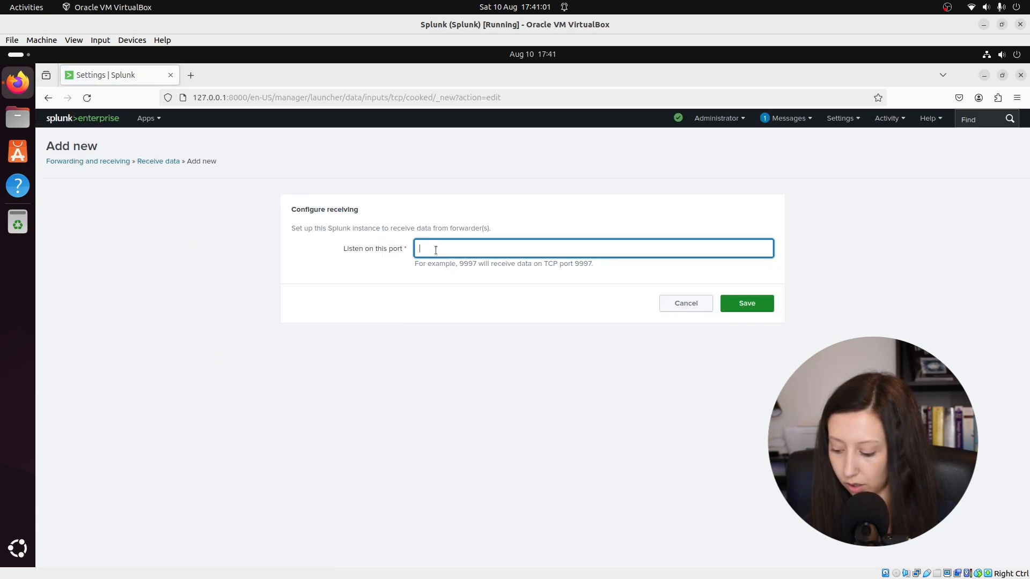
text(999)
text(7)
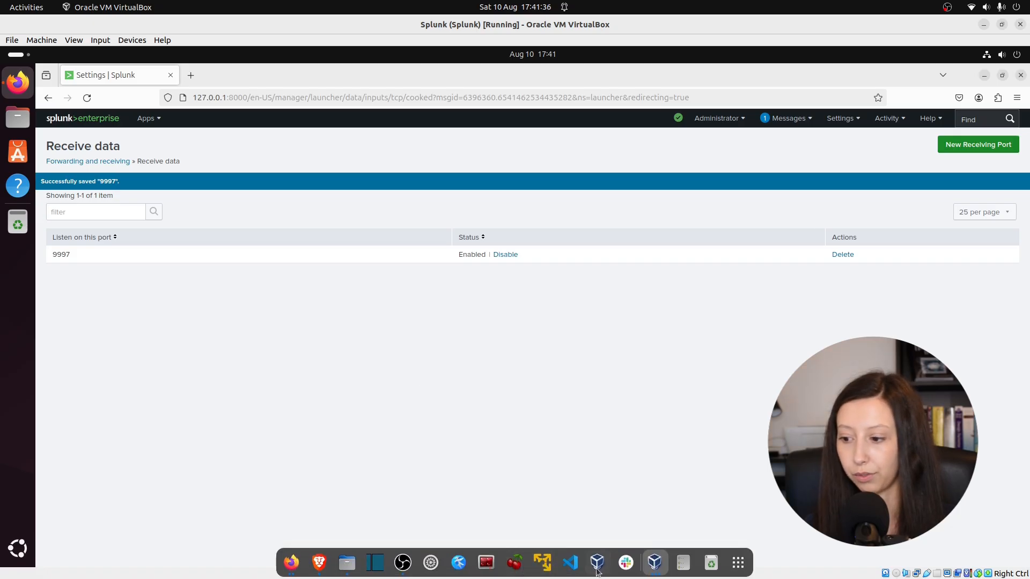
Step: Minimize the guest browser and the Splunk machine's window, switch to VirtualBox Manager and start the Windows Server 2019 virtual machine
click(604, 566)
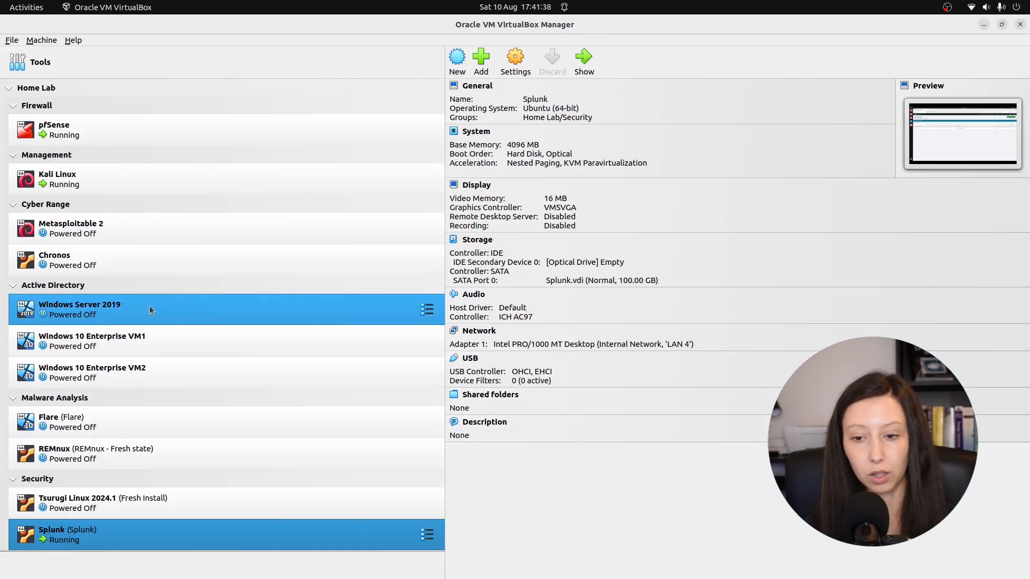
click(984, 24)
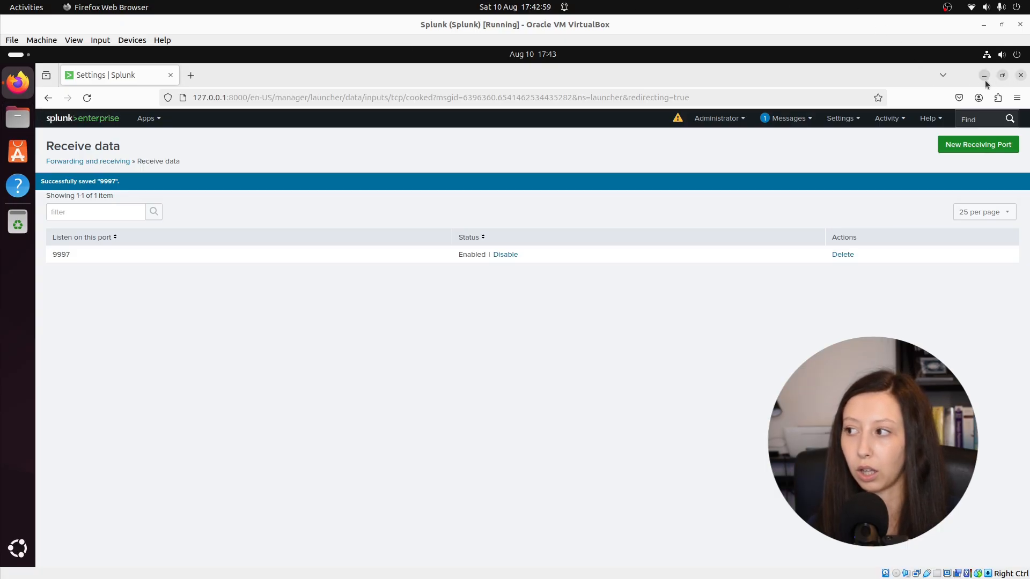
click(985, 78)
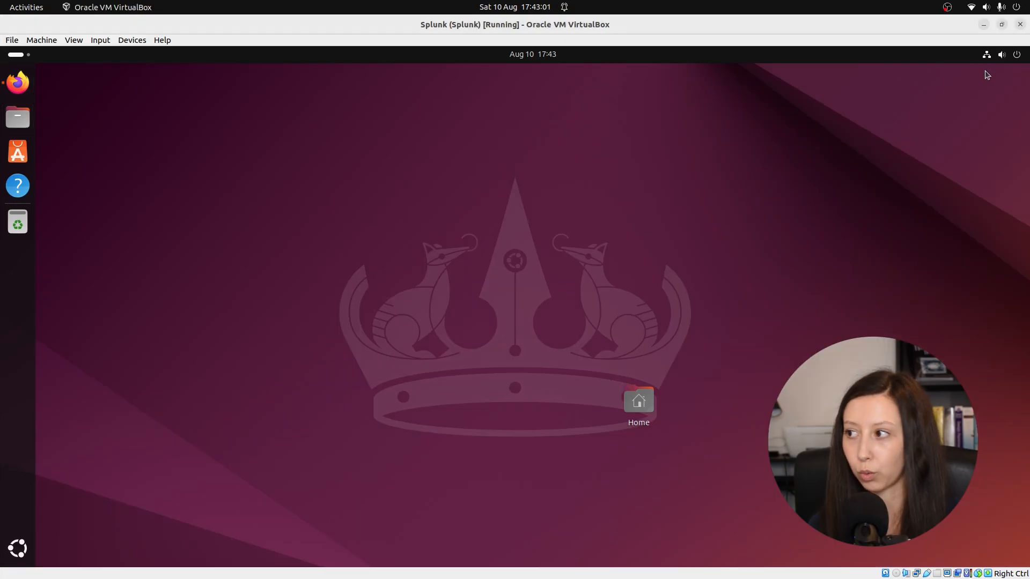
click(983, 24)
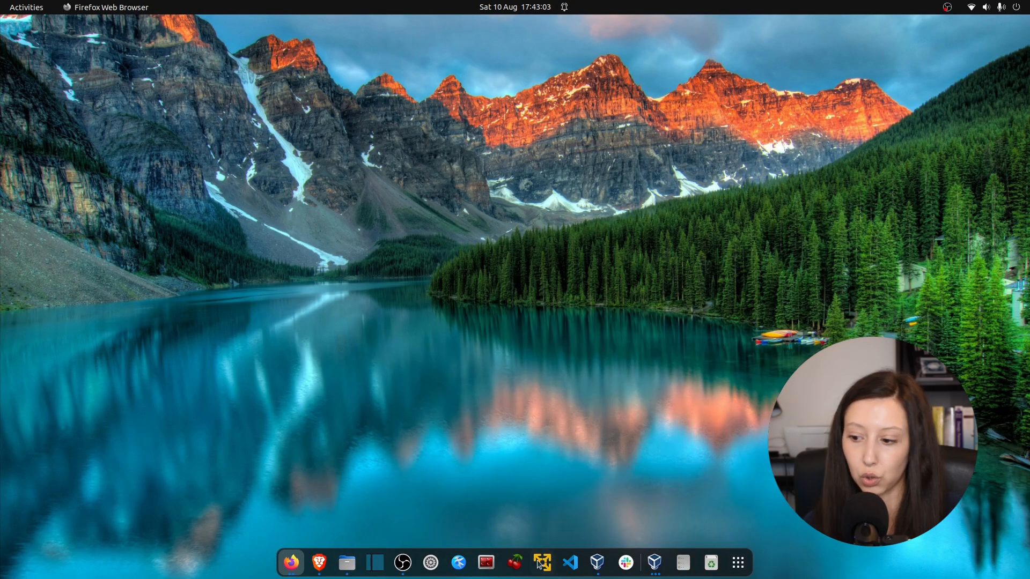
click(596, 564)
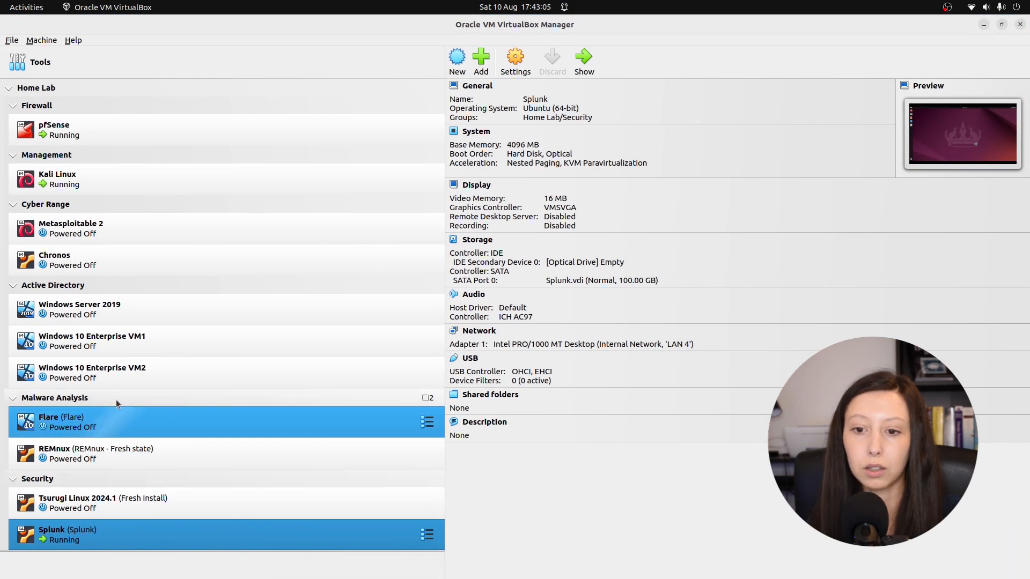
click(98, 314)
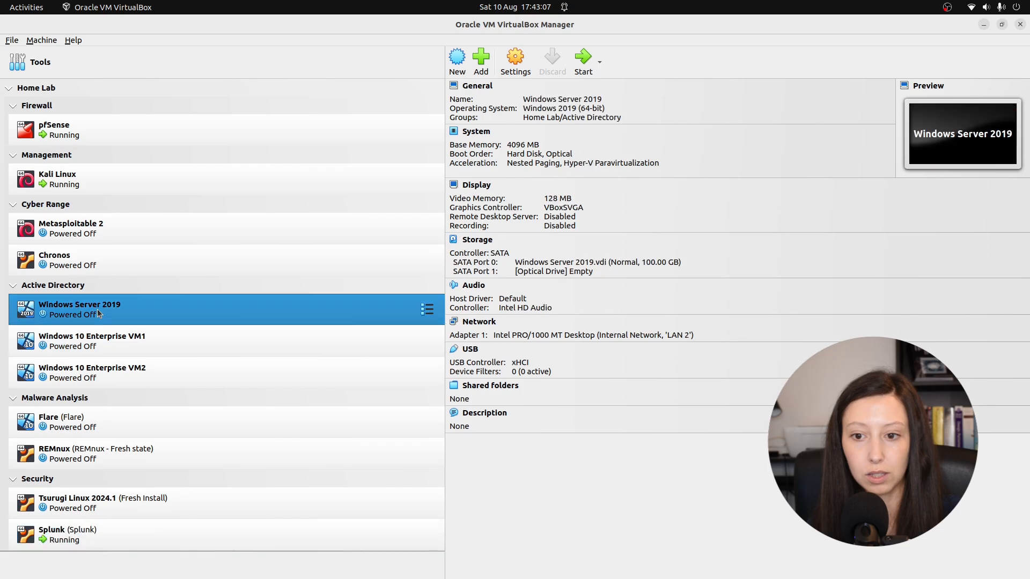
click(582, 65)
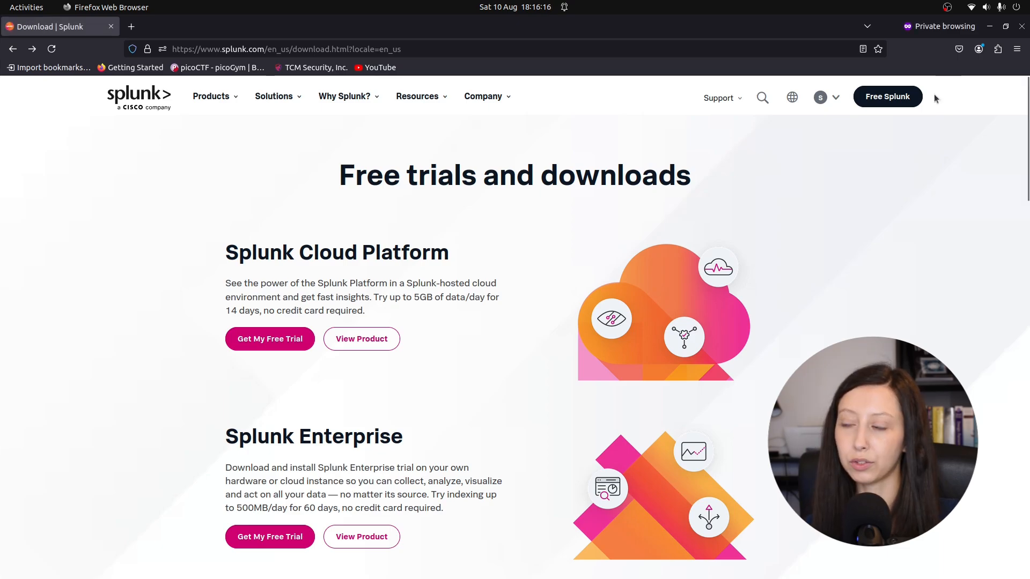
Step: Search the Splunk website for universal forwarder and download the Windows 64-bit MSI of Splunk Universal Forwarder 9.3.0
click(769, 102)
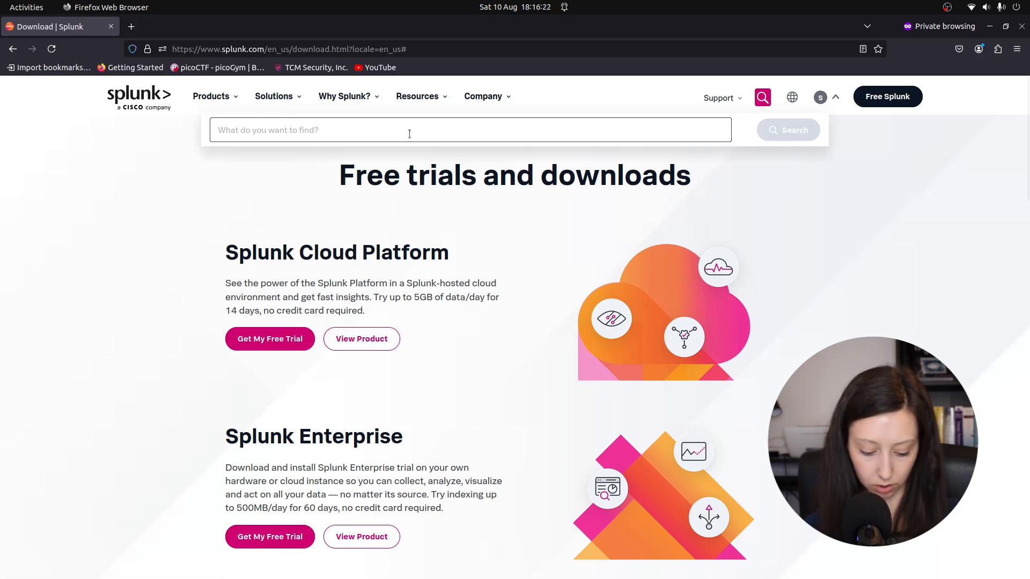
text(univers)
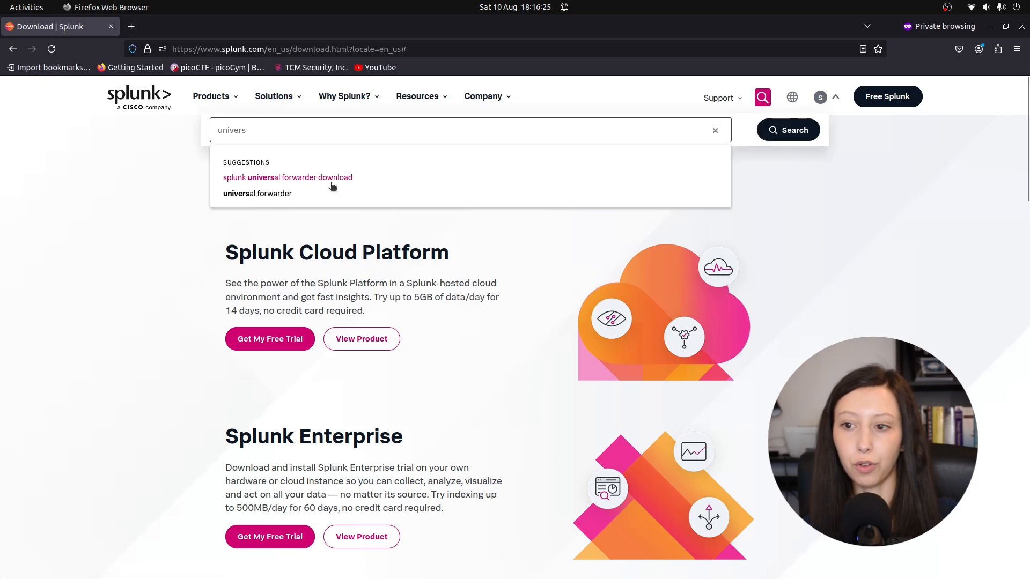
click(272, 194)
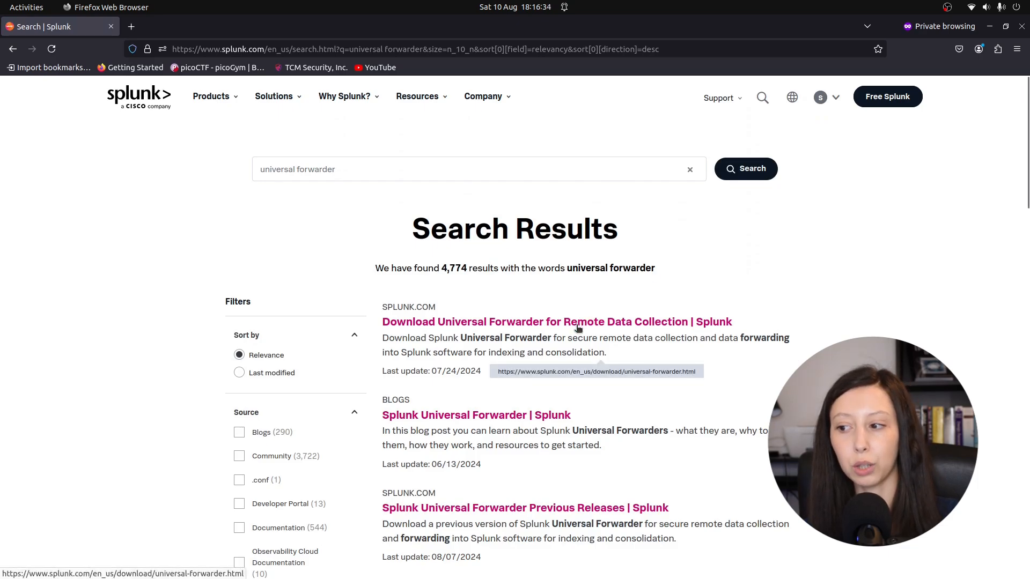
click(578, 322)
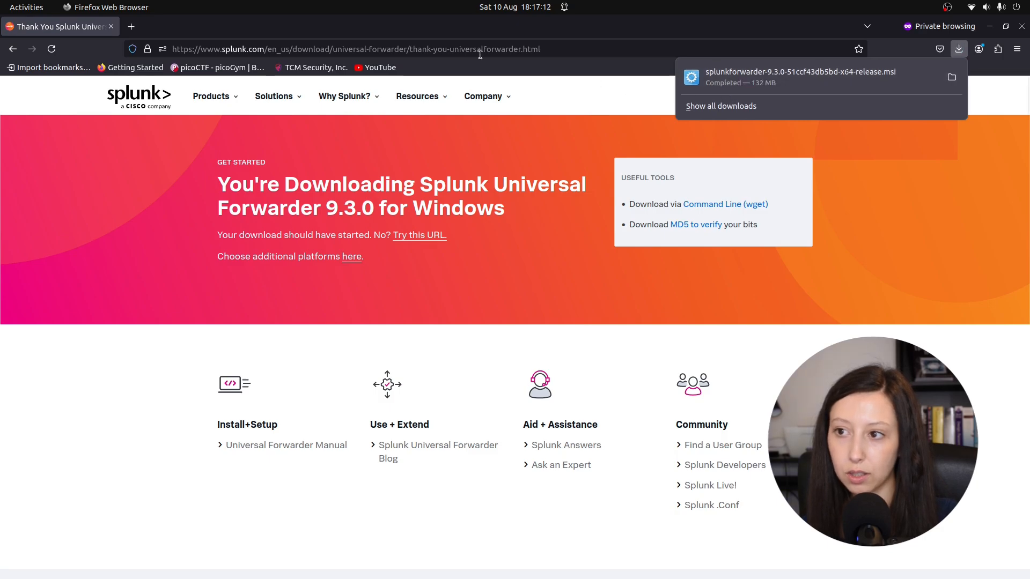
Step: Switch to VirtualBox Manager and open the advanced general settings of the Windows Server 2019 virtual machine
click(417, 32)
drag(418, 32, 479, 127)
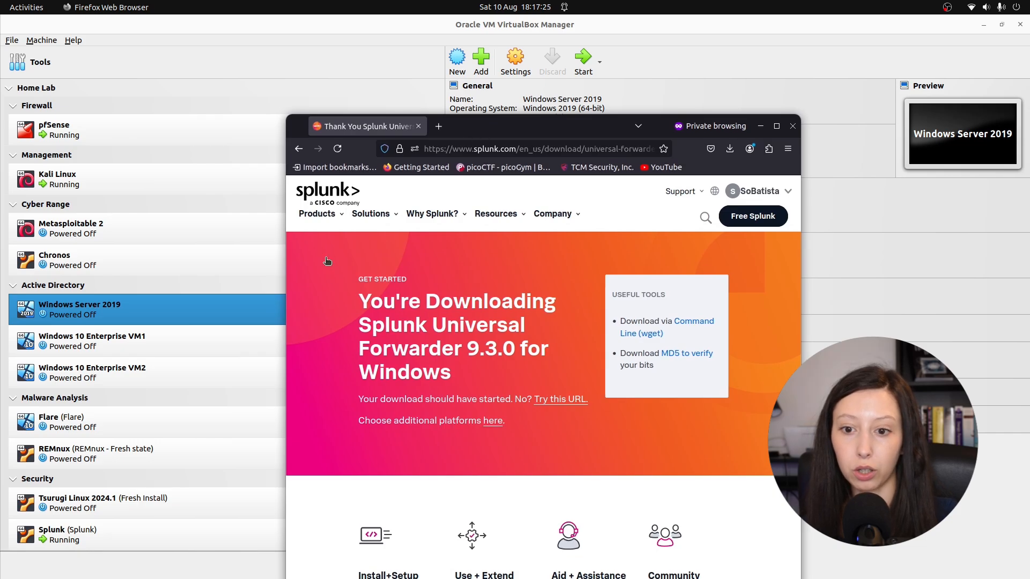
click(133, 314)
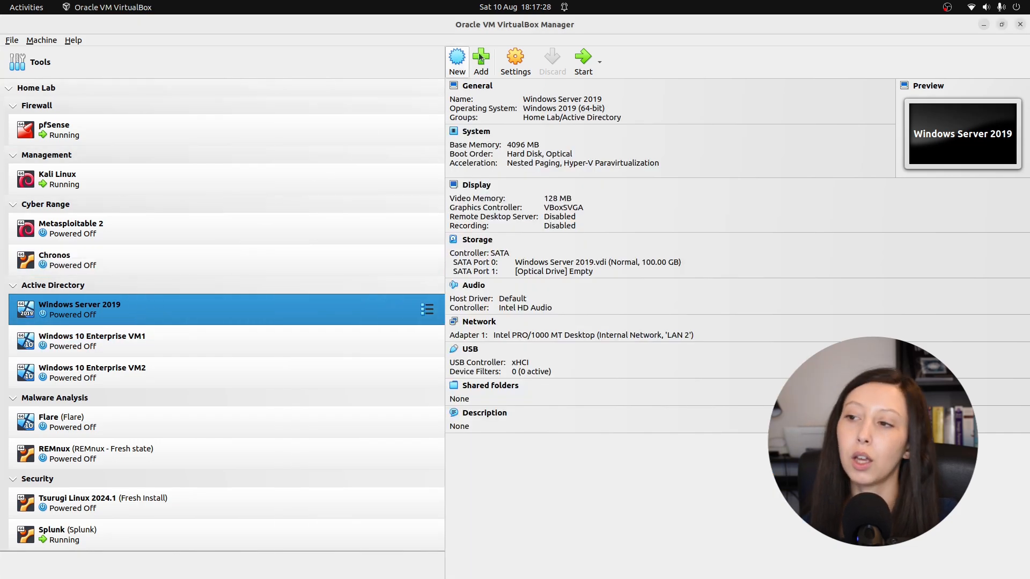
click(515, 65)
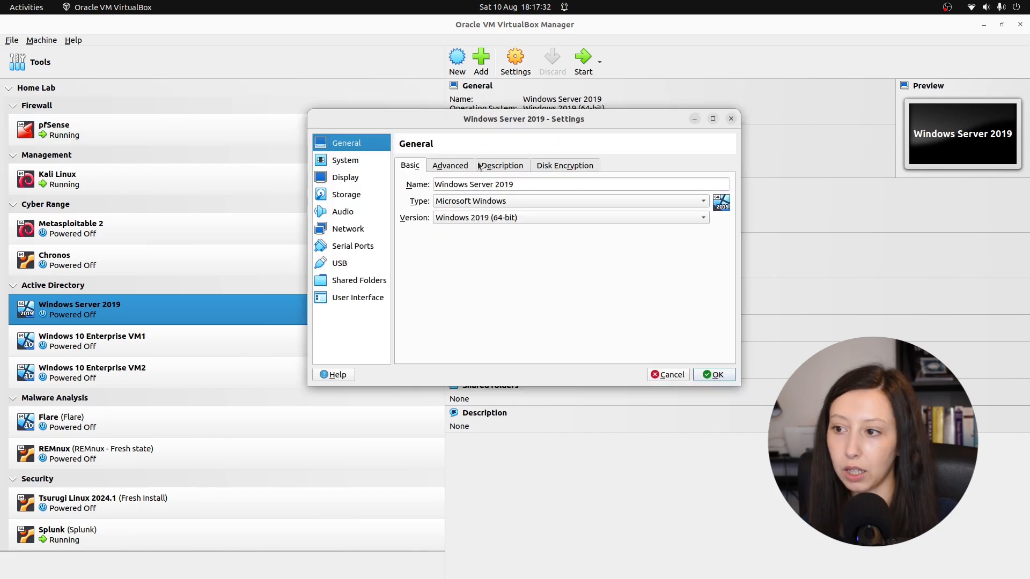
click(437, 167)
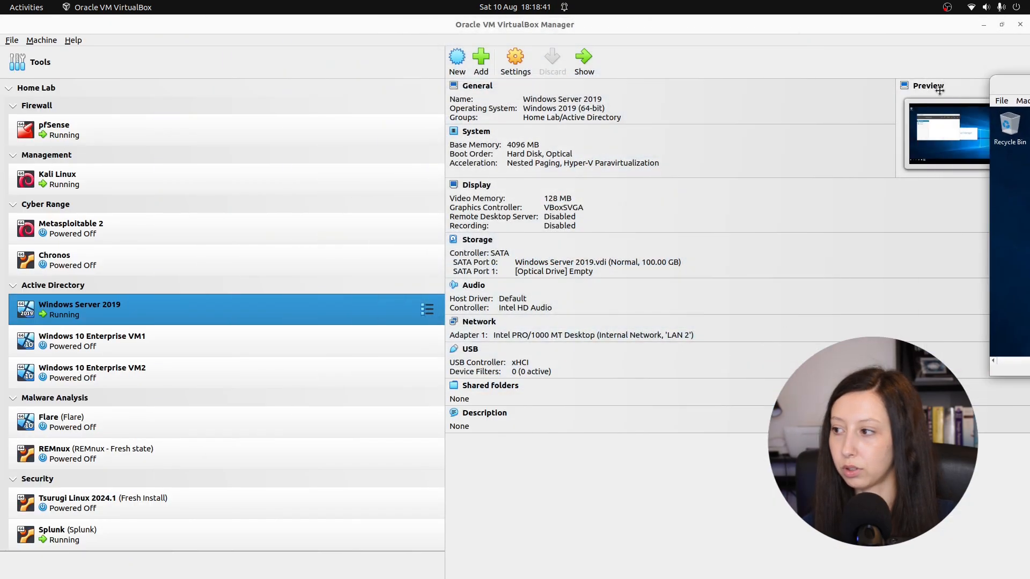
Step: Place the Windows Server 2019 window beside the host's Downloads folder and copy the splunkforwarder-9.3.0 MSI into the server's Downloads folder
drag(939, 90, 1027, 91)
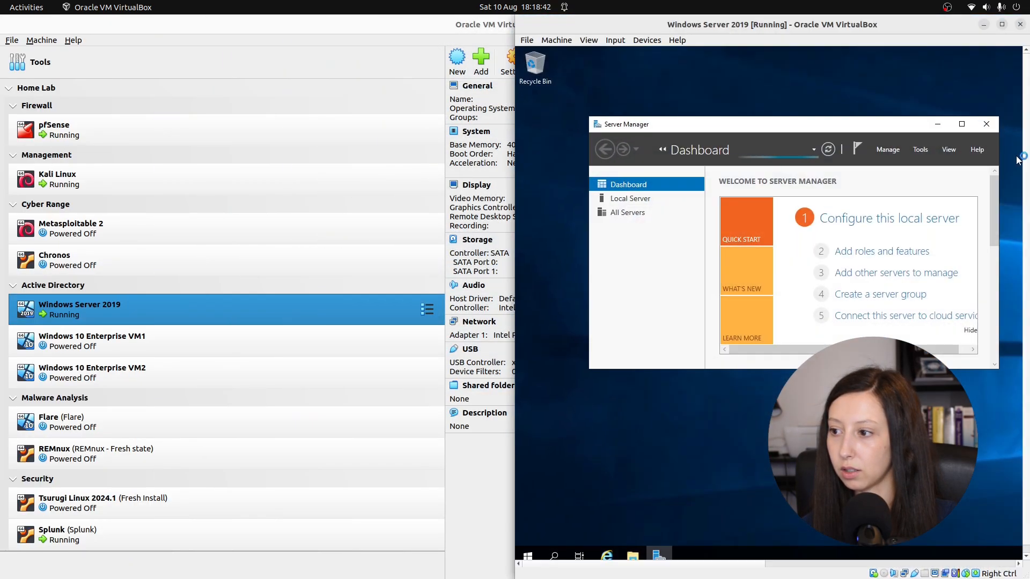
click(346, 562)
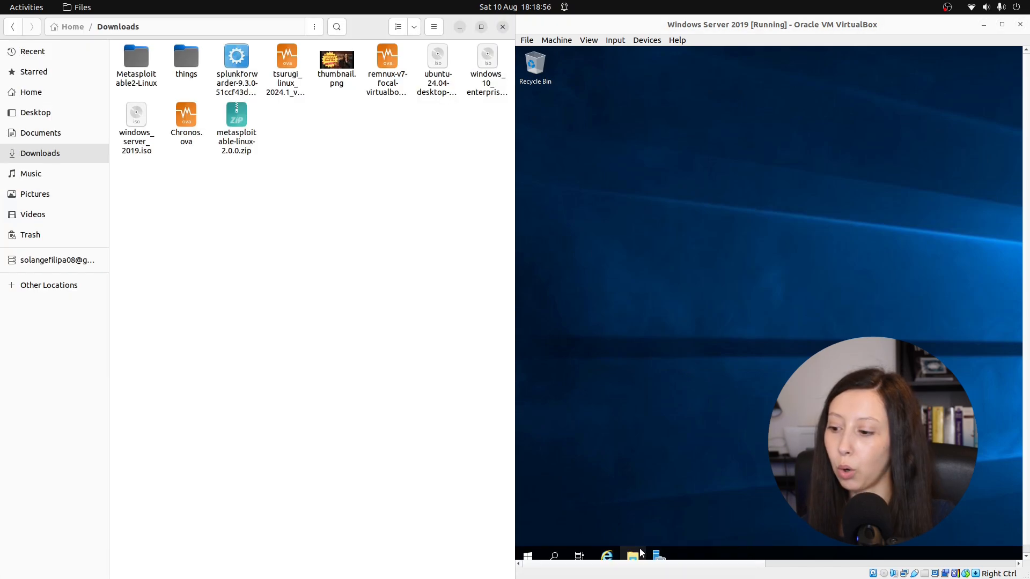
click(639, 554)
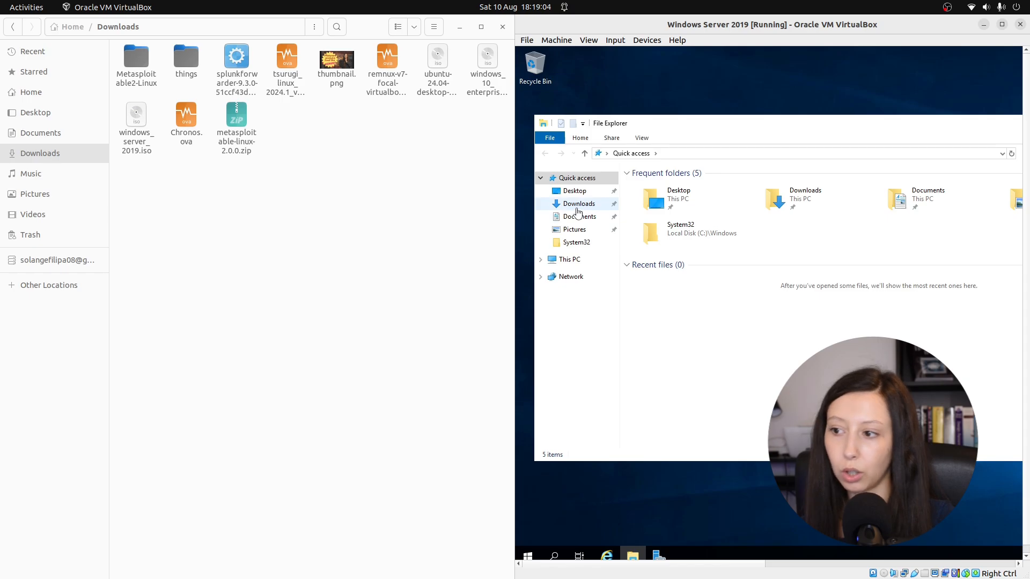
click(578, 210)
click(216, 201)
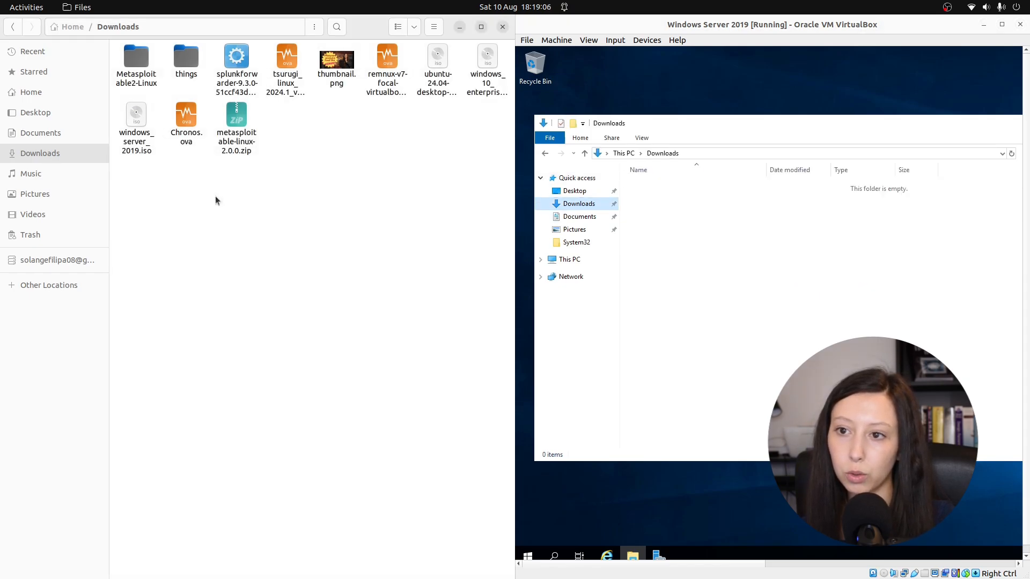
click(237, 59)
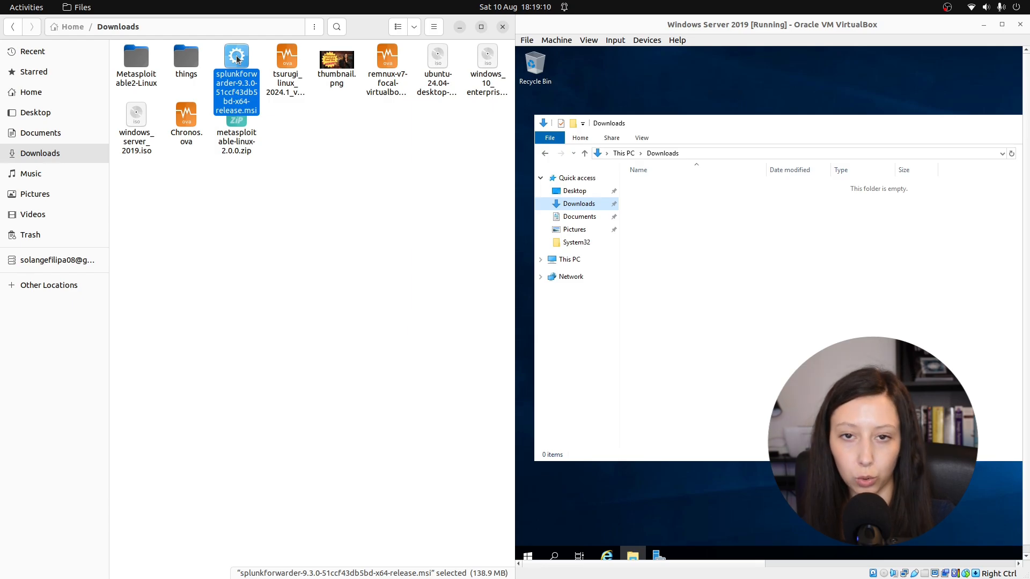
drag(237, 59, 702, 238)
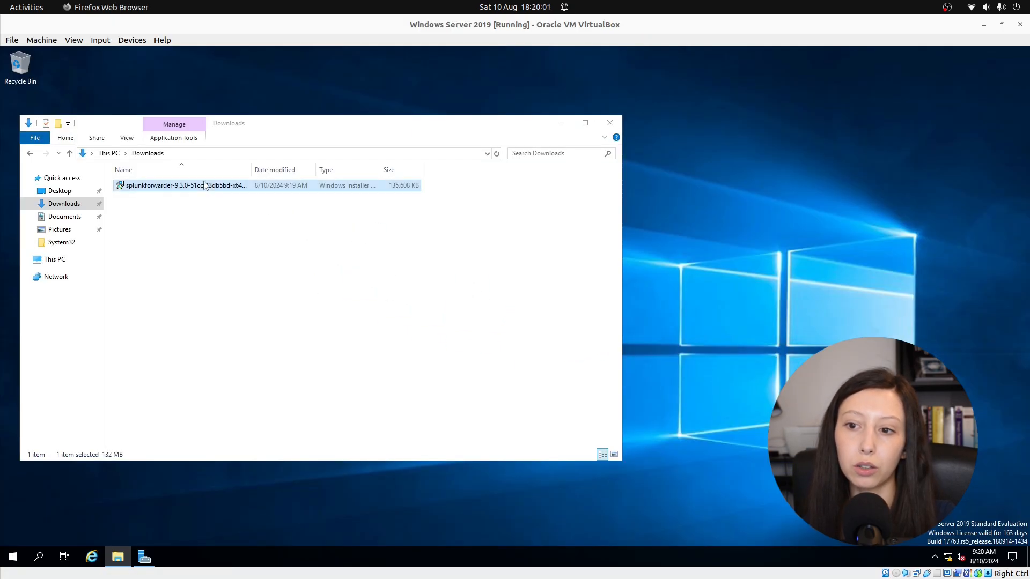
Step: Launch the splunkforwarder installer, accept the license agreement and continue with the on-premises Splunk Enterprise instance option
double_click(199, 188)
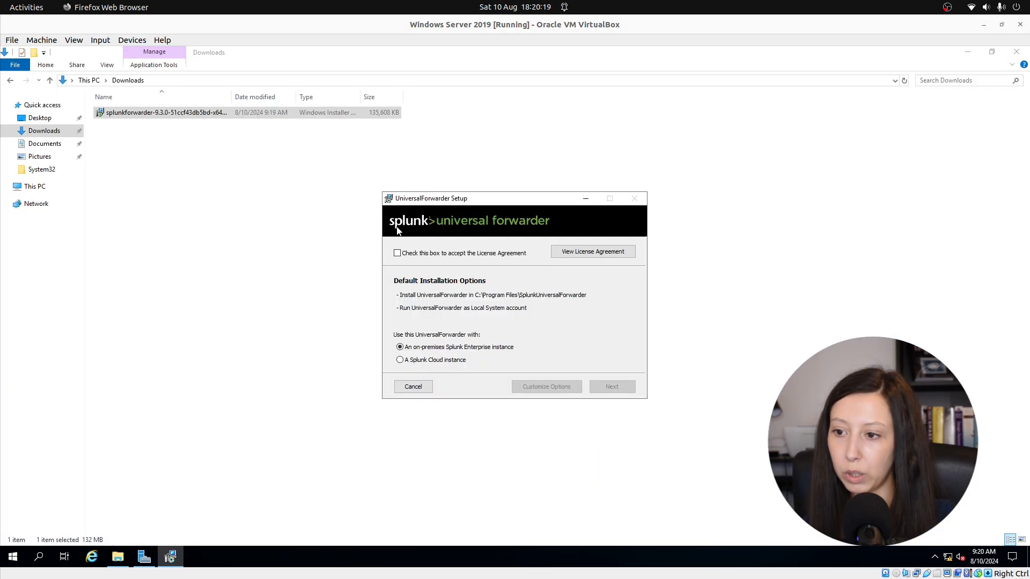
click(397, 254)
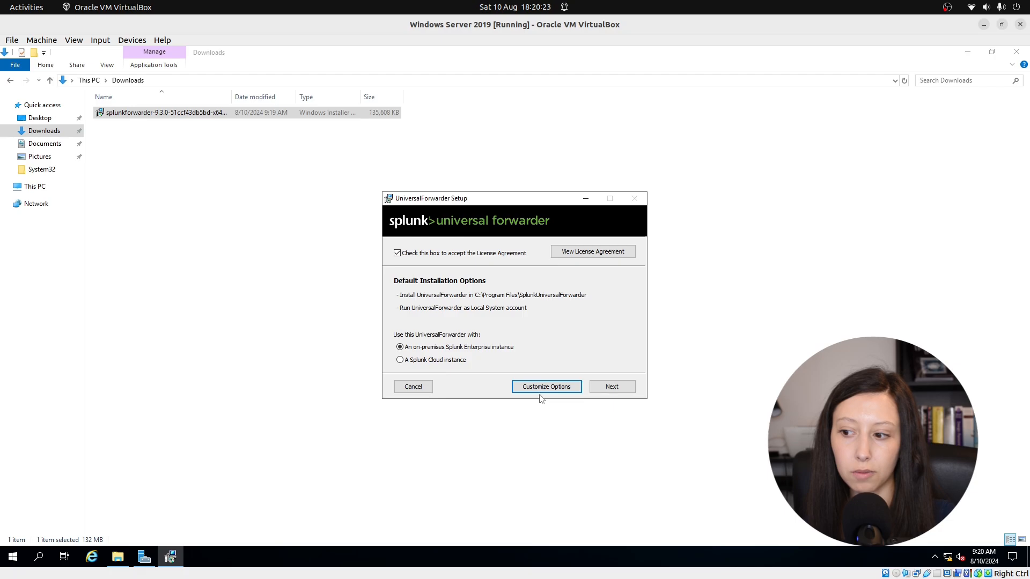
click(612, 387)
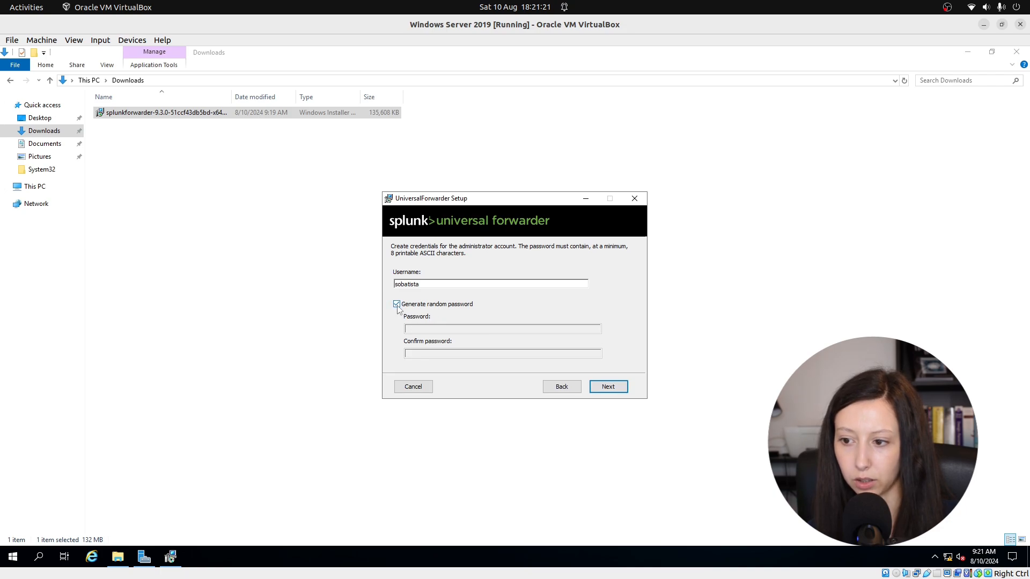
Step: Create the forwarder's administrator credentials with a username and a self-chosen password instead of a random one, and continue
click(396, 304)
click(414, 328)
text(•)
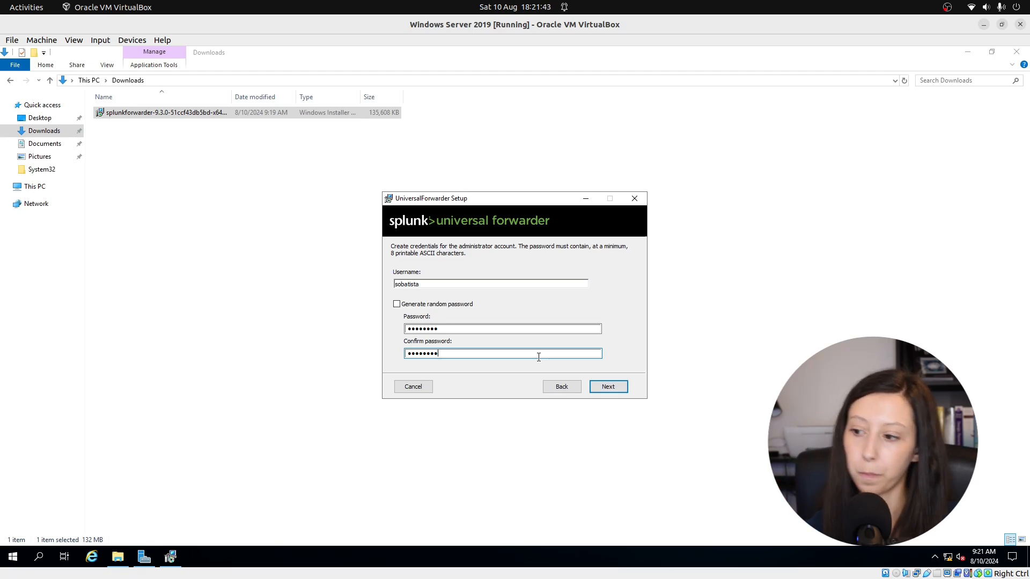
click(608, 387)
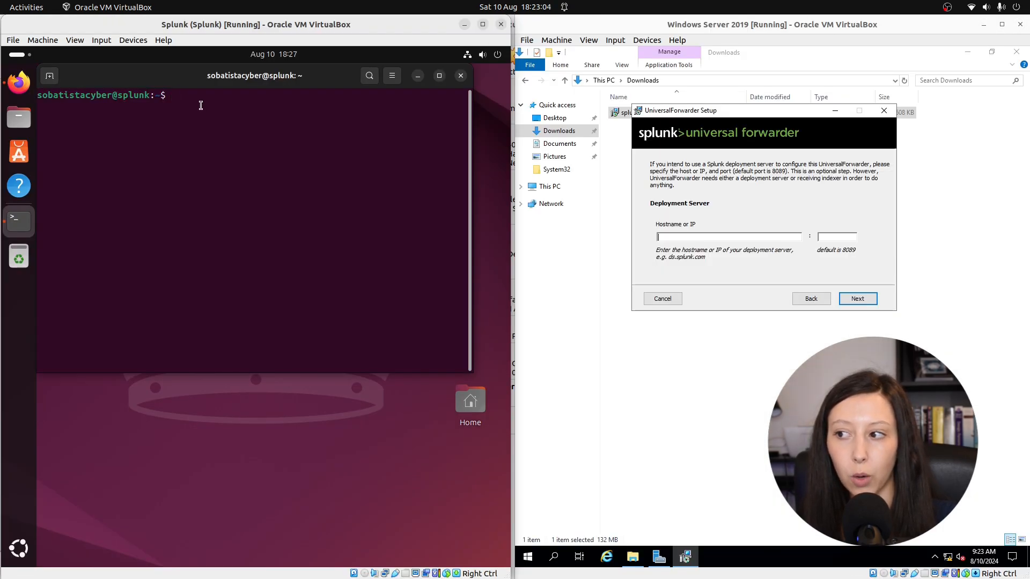
Step: Look up the Splunk machine's IP address by running ip a in its terminal
text(ip a)
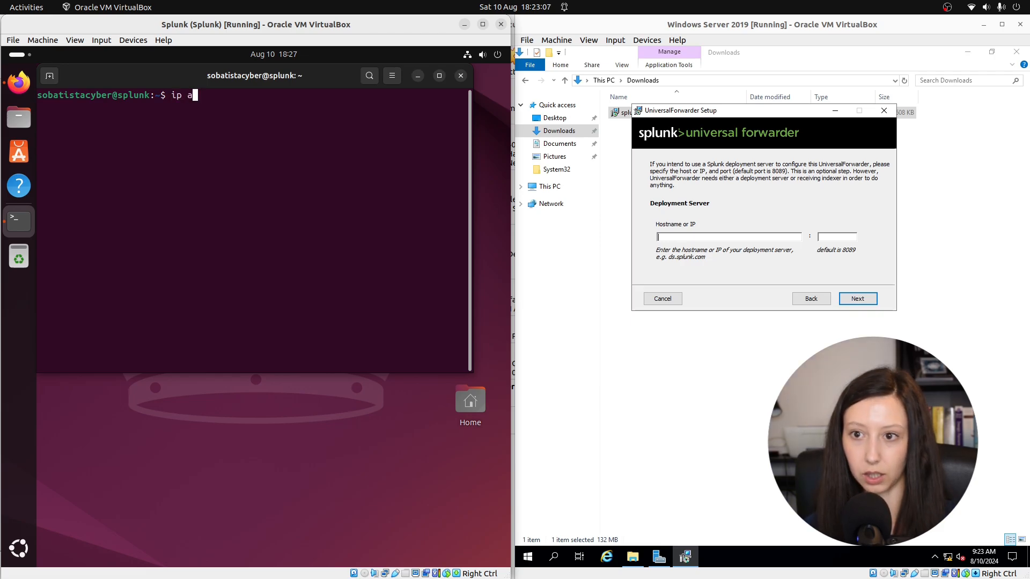
key(Return)
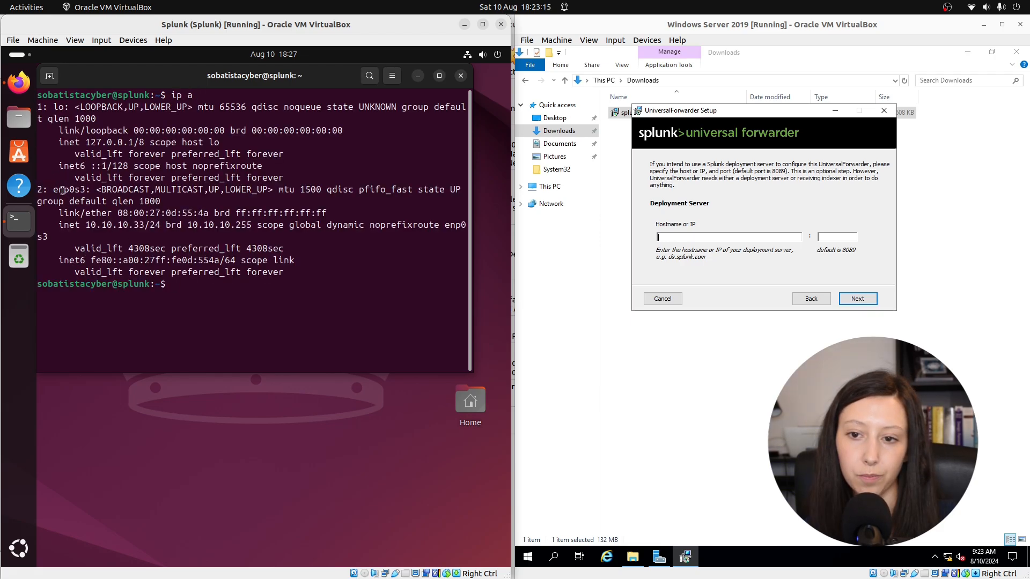
double_click(117, 225)
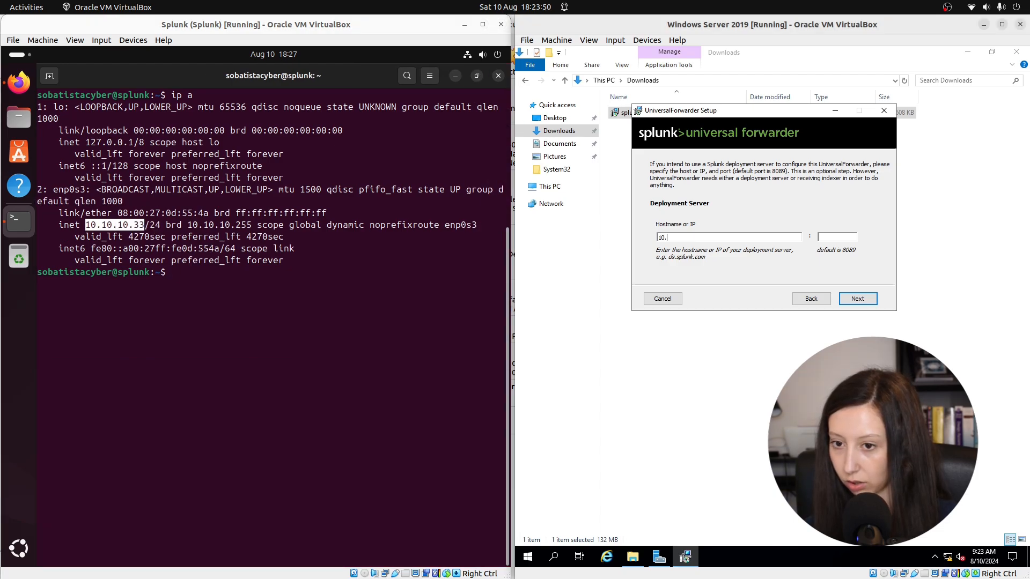
Step: Set the forwarder's deployment server to 10.10.10.33 on port 8089 and continue
text(10.10.10.3)
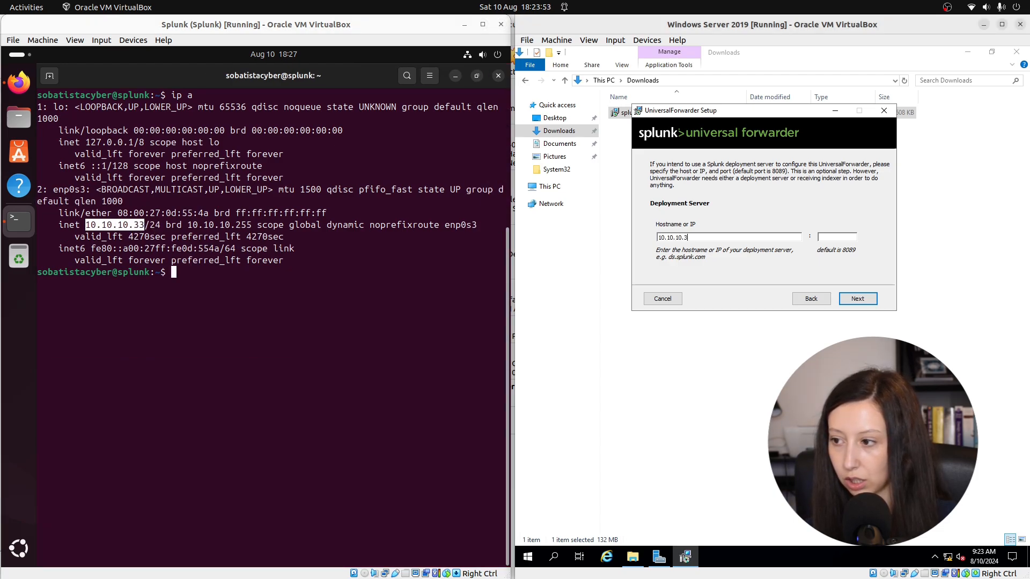
text(3)
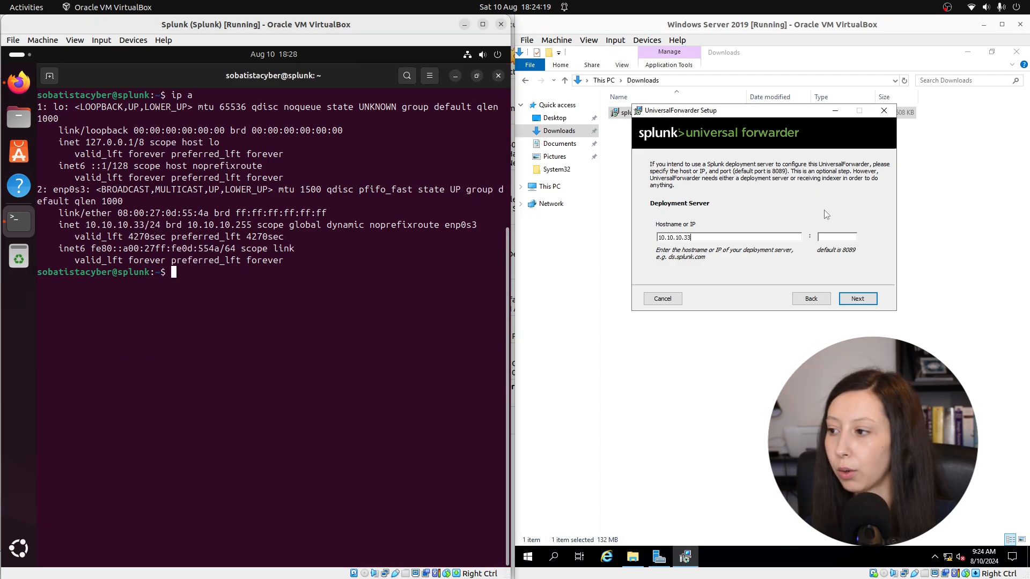
click(837, 237)
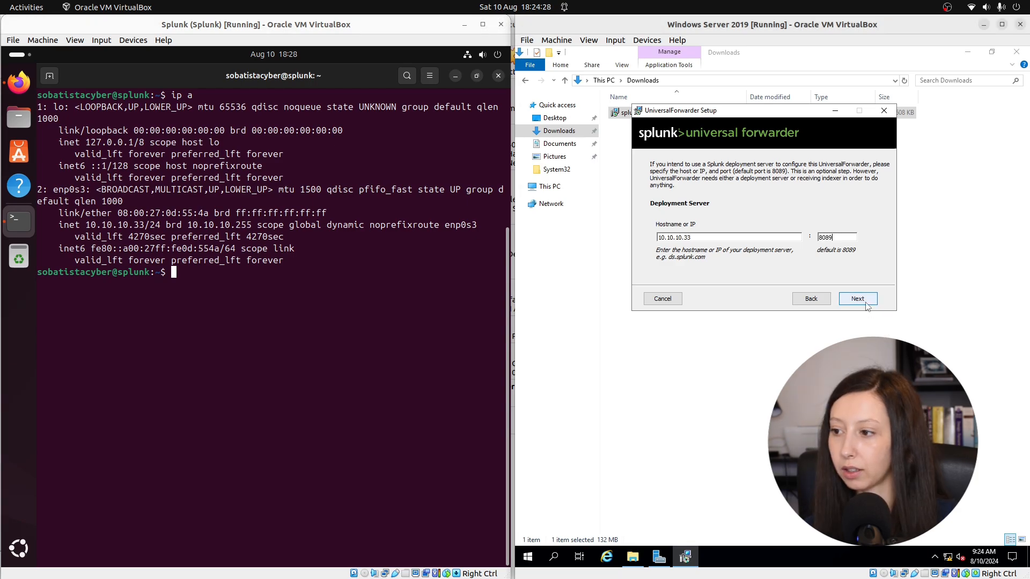
click(857, 299)
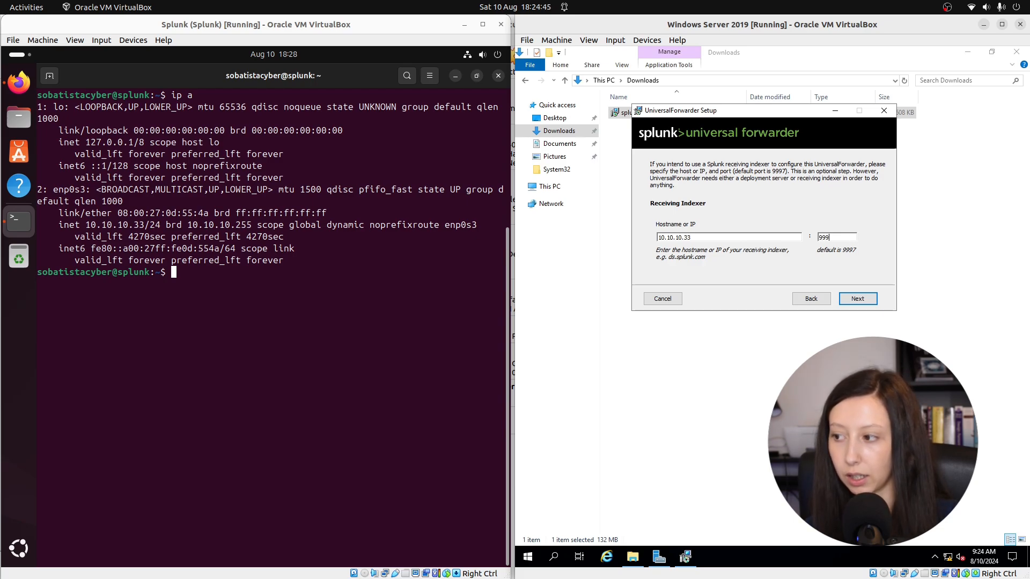
Step: Set the receiving indexer to 10.10.10.33 on port 9997, then install the universal forwarder and finish its setup
click(867, 301)
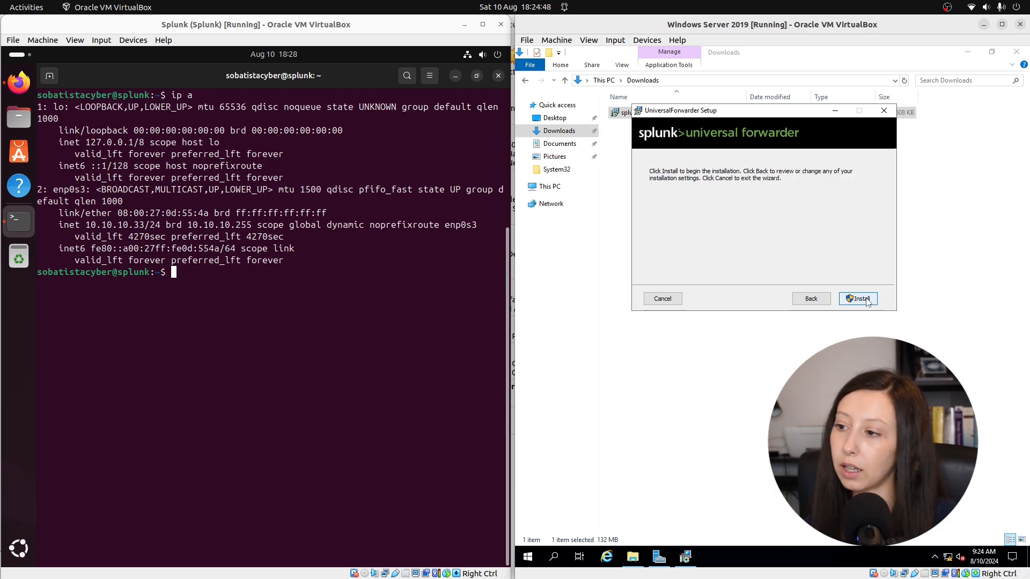
click(867, 302)
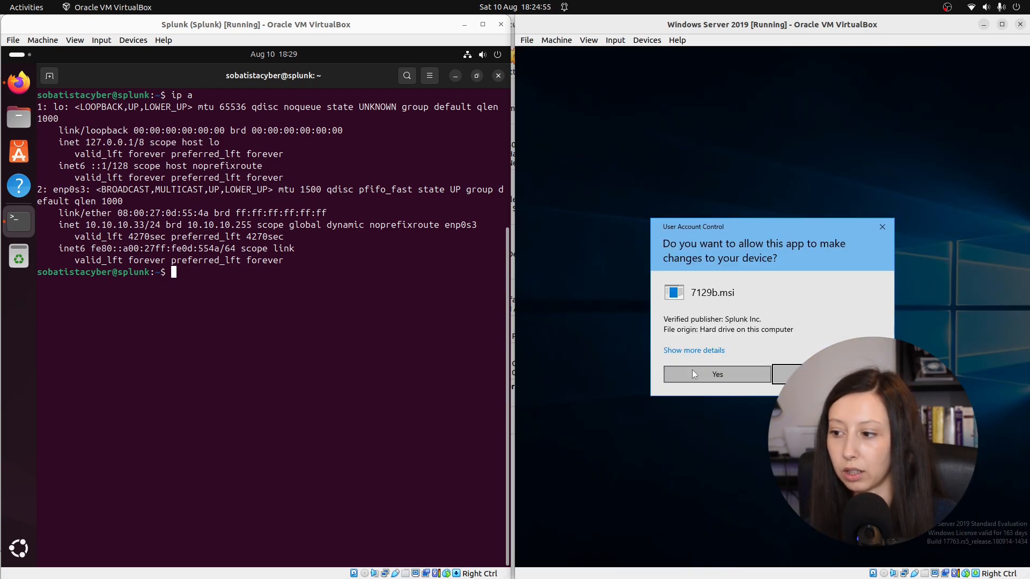
click(692, 370)
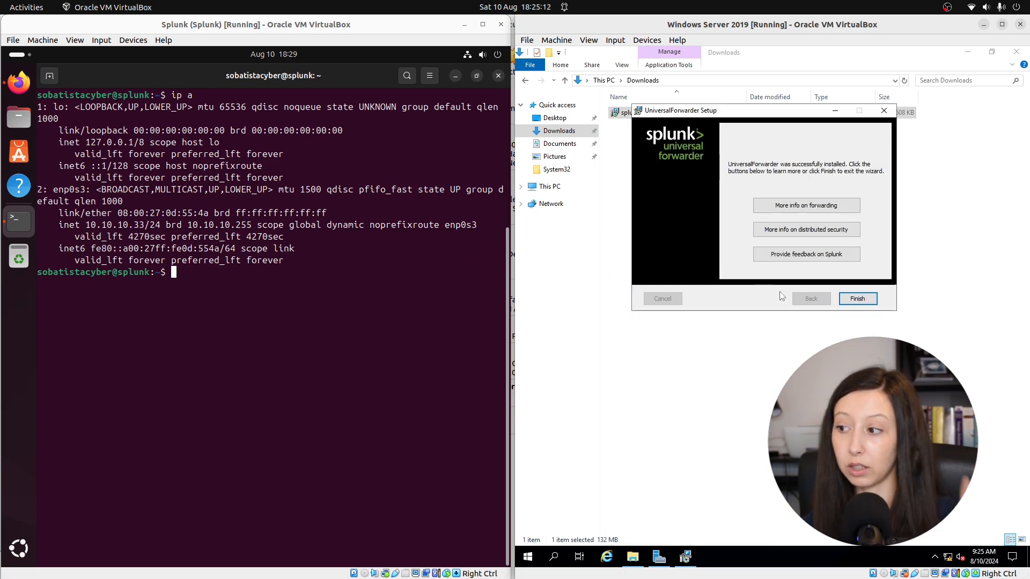
click(864, 301)
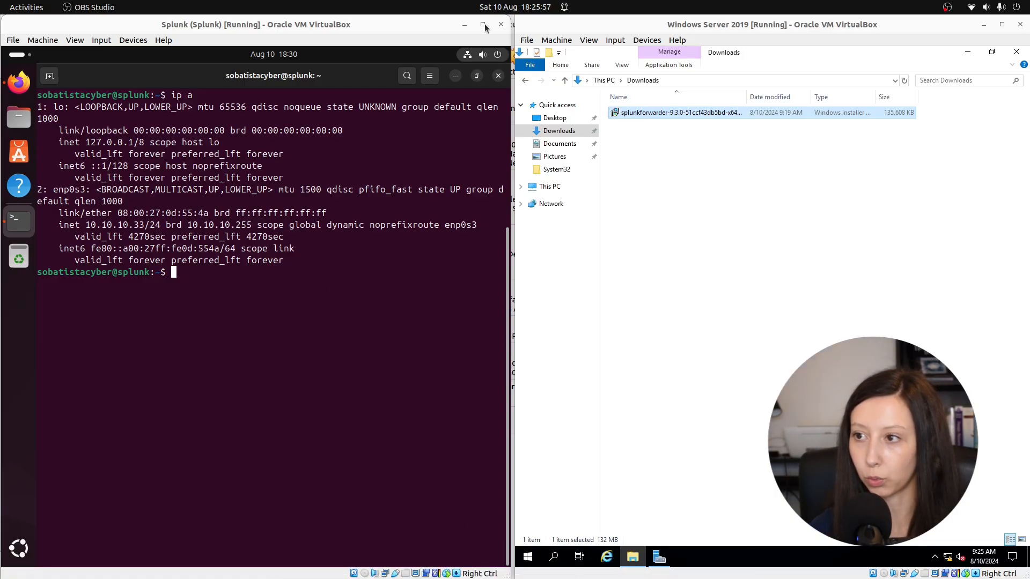
Step: Return to the Splunk web interface in the maximized Splunk virtual machine and start adding data with the Forward method
click(485, 25)
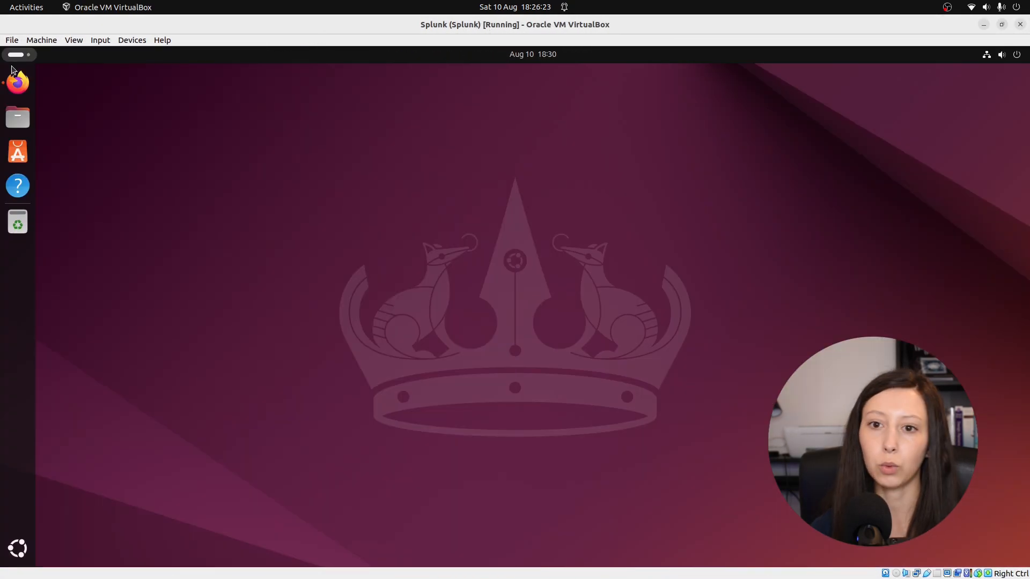
click(15, 84)
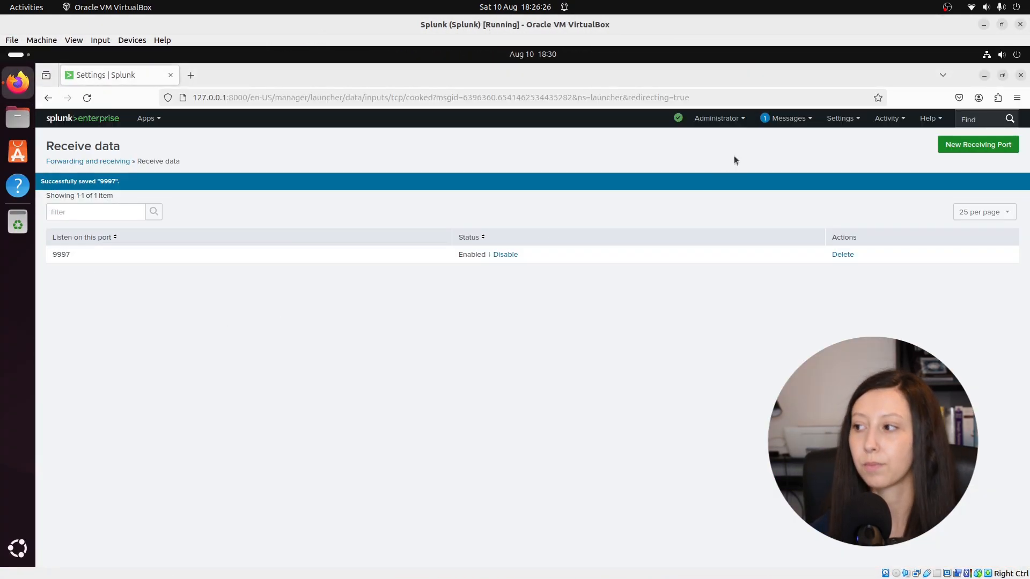
click(853, 123)
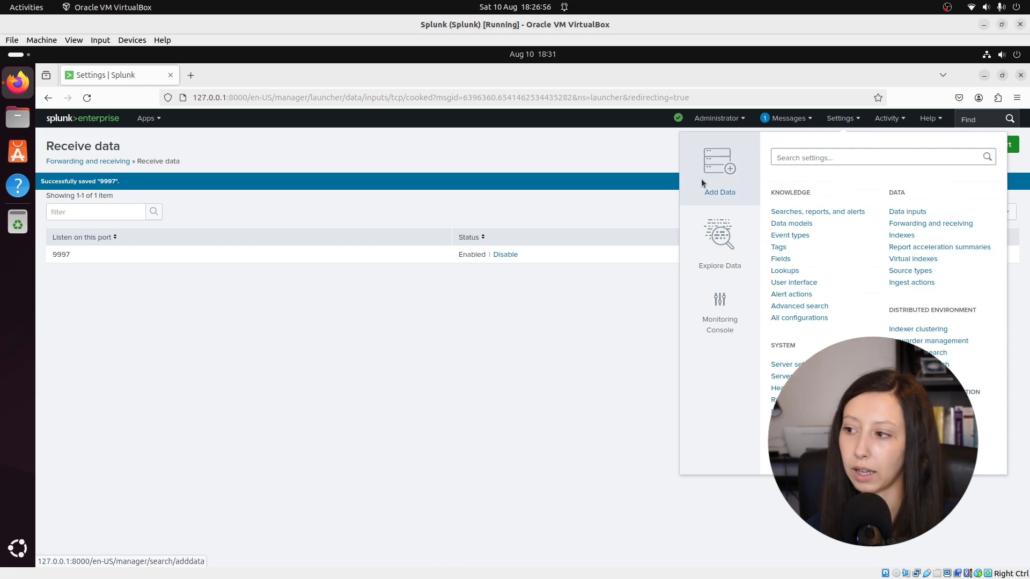
click(700, 178)
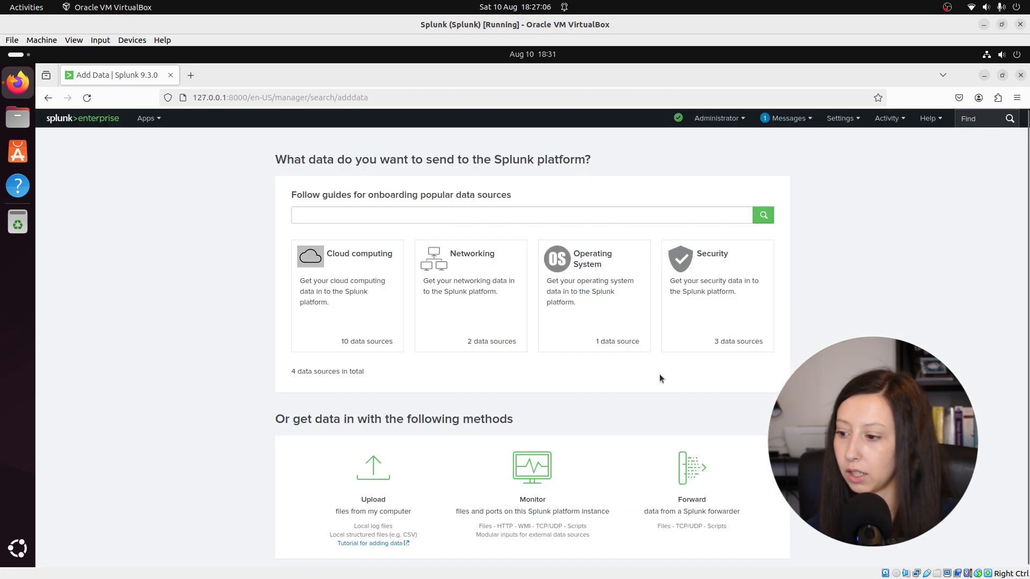
click(718, 491)
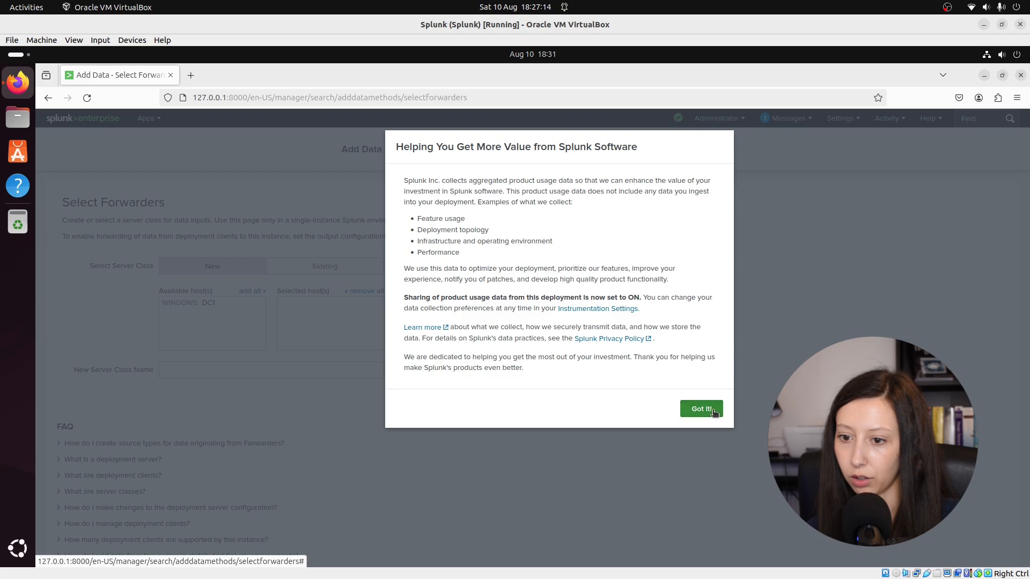
click(702, 409)
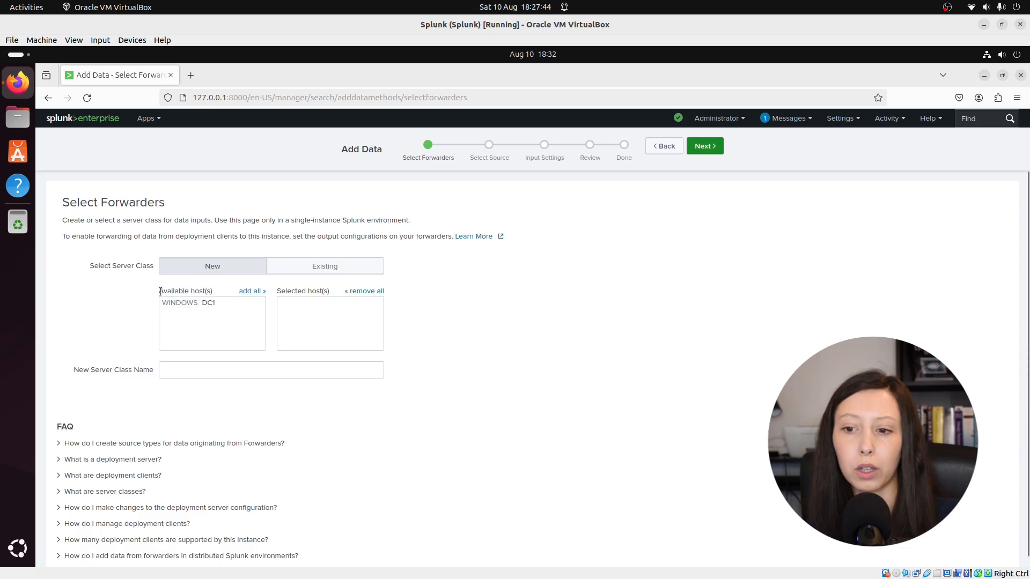
Step: Add the Windows host DC1 to a new server class named Domain Controller and continue to source selection
click(247, 293)
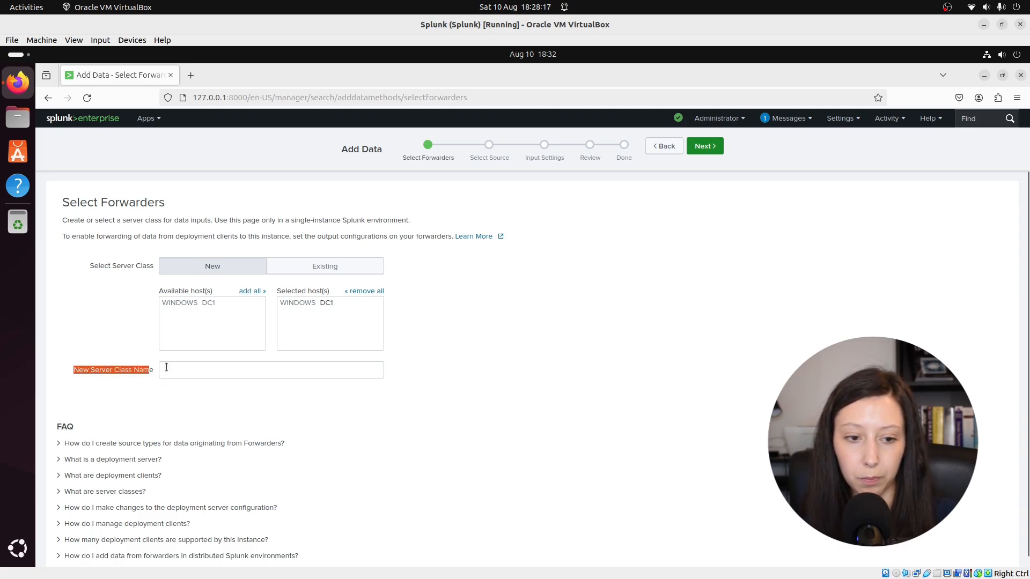
click(182, 375)
text(Domain )
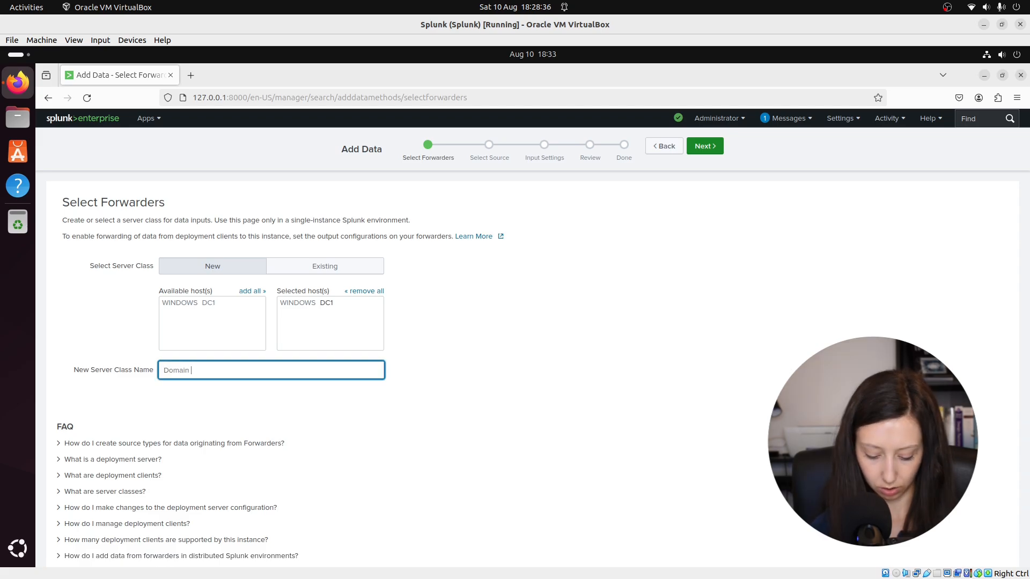
text(Controller)
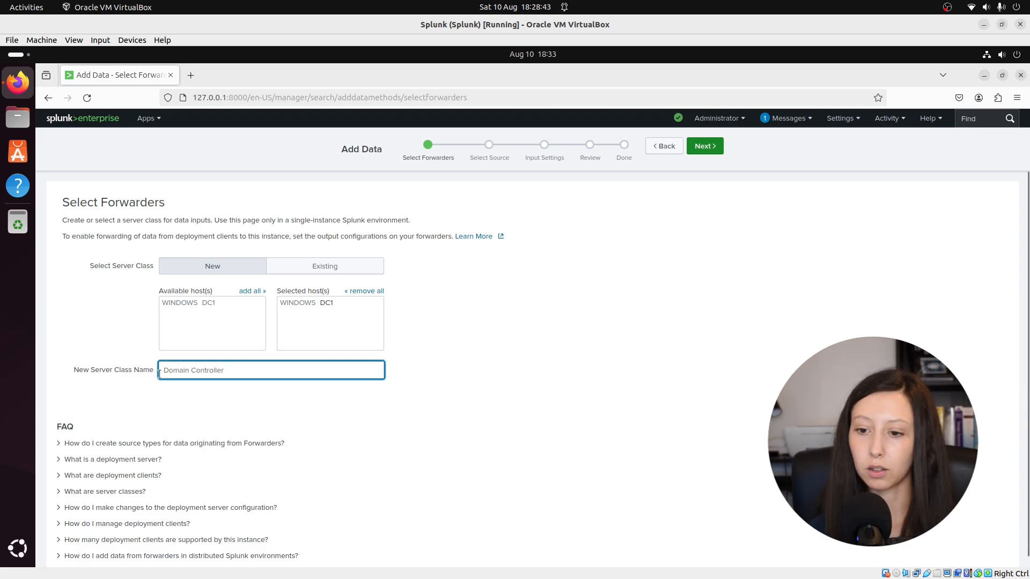
scroll(483, 398, down, 1)
scroll(485, 398, up, 1)
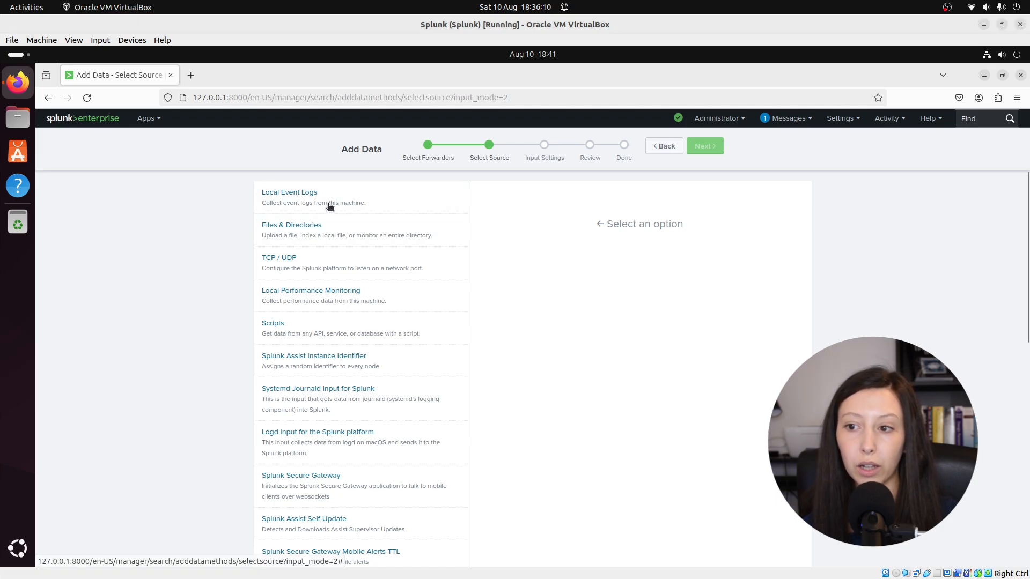
Step: Choose Local Event Logs as the source, include all available event logs, and continue to the input settings
click(330, 206)
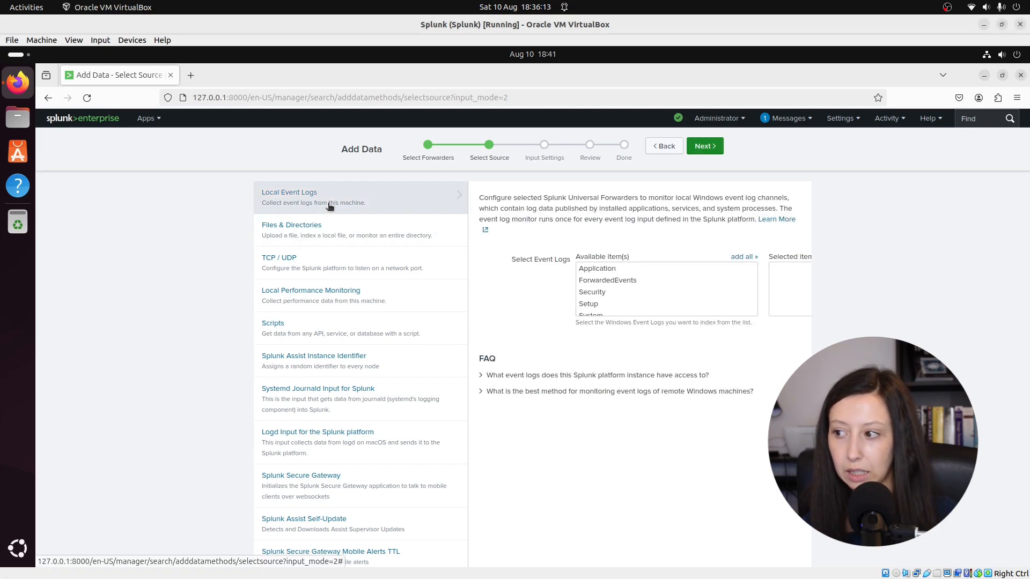
click(747, 258)
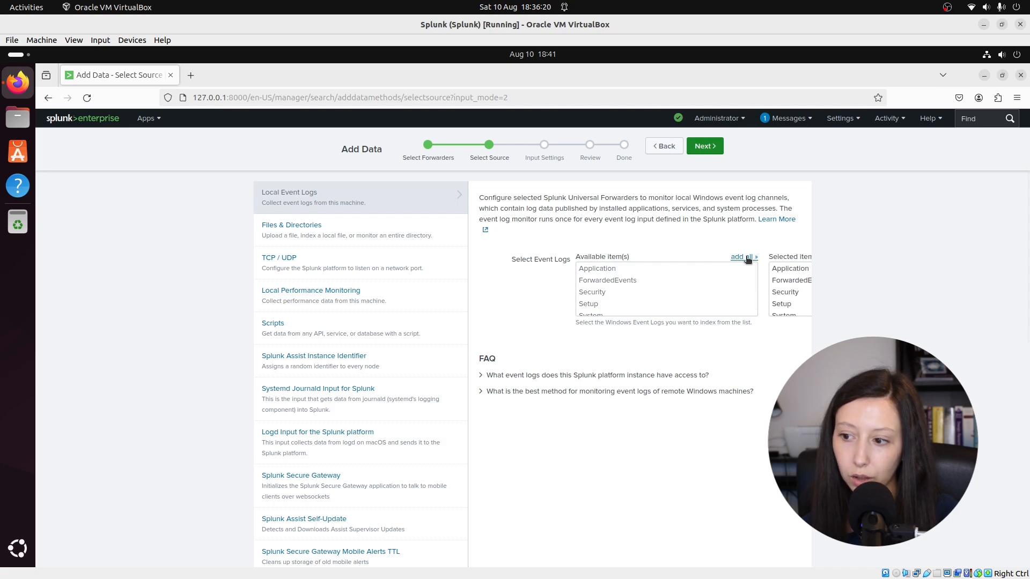
click(712, 148)
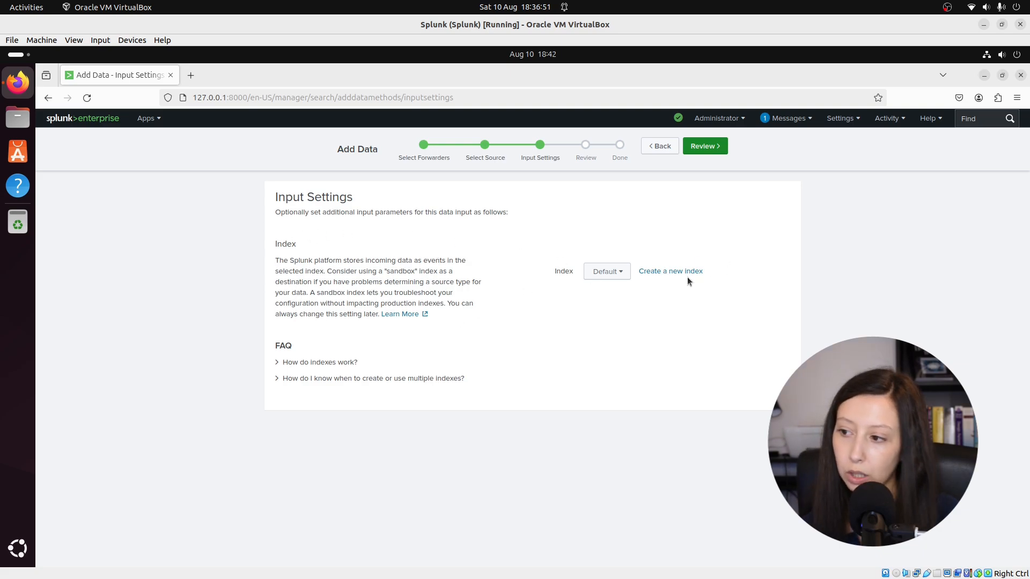
Step: Create a new index named windows for the event logs, then review and submit the data input
click(684, 274)
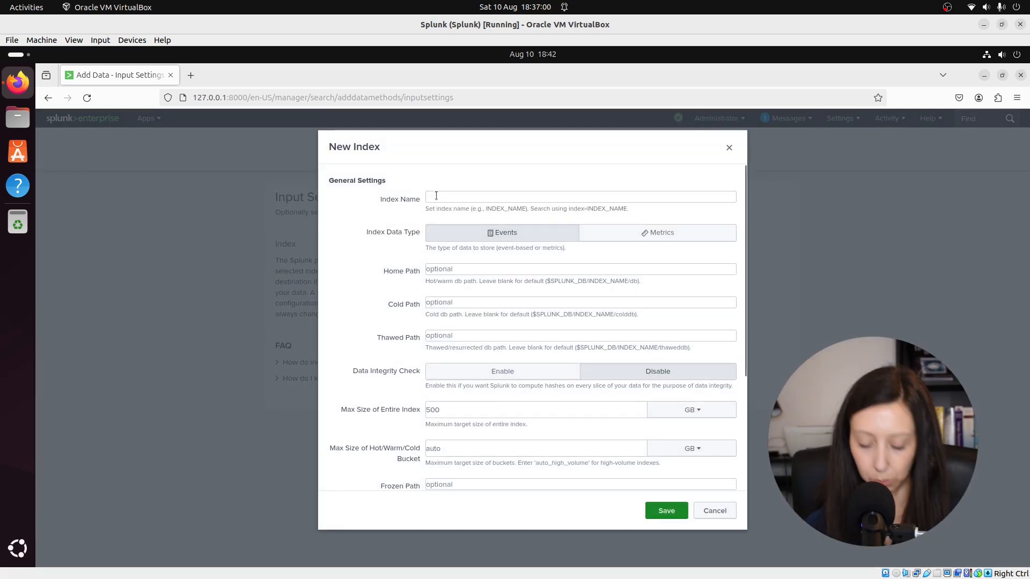
text(windows)
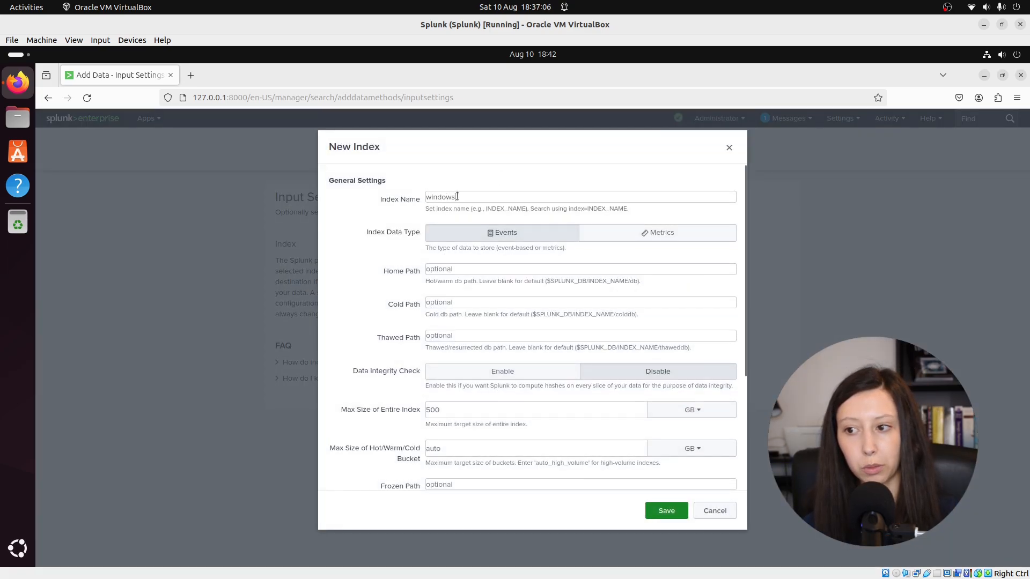
drag(457, 197, 433, 198)
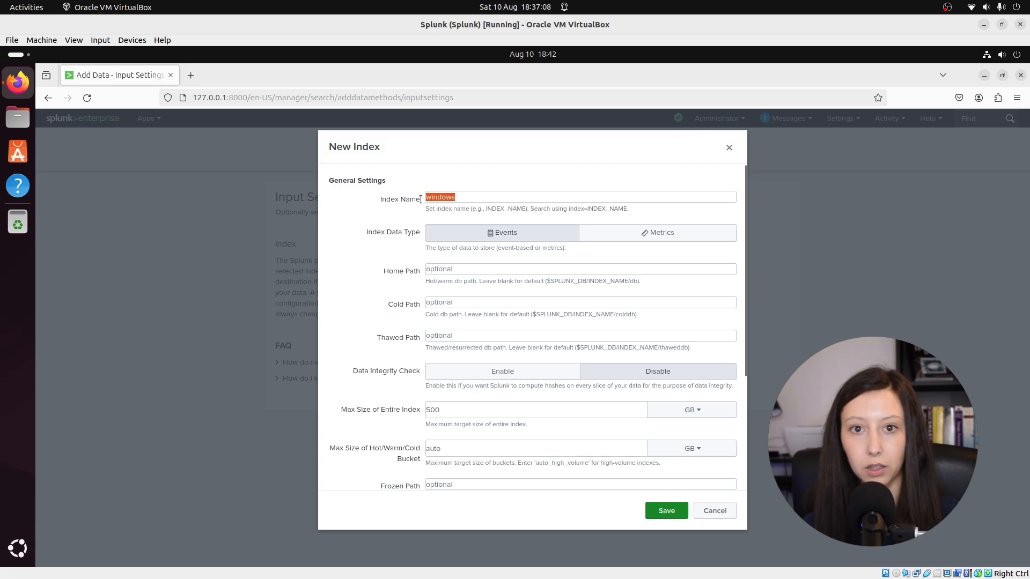
click(676, 512)
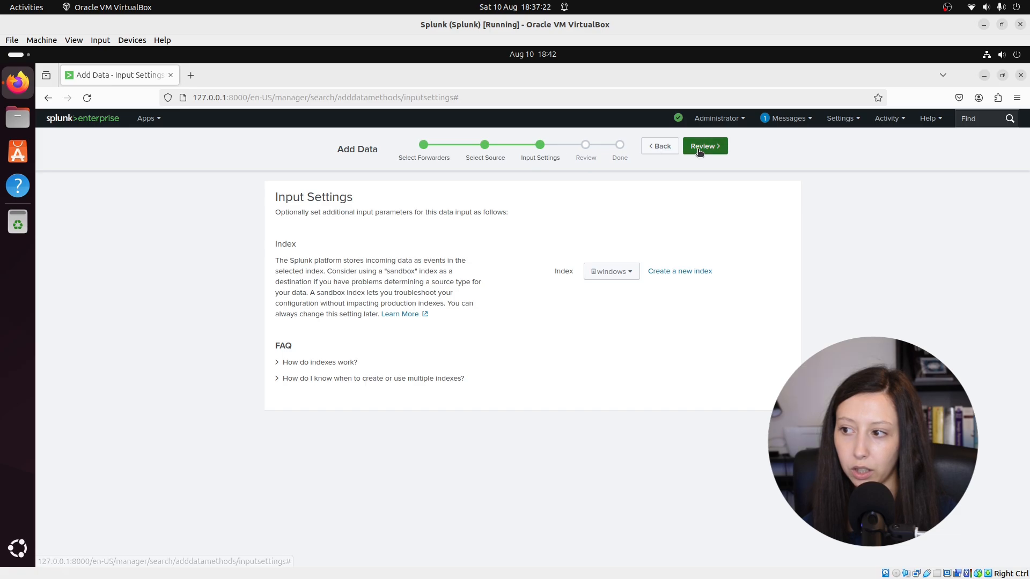
click(698, 151)
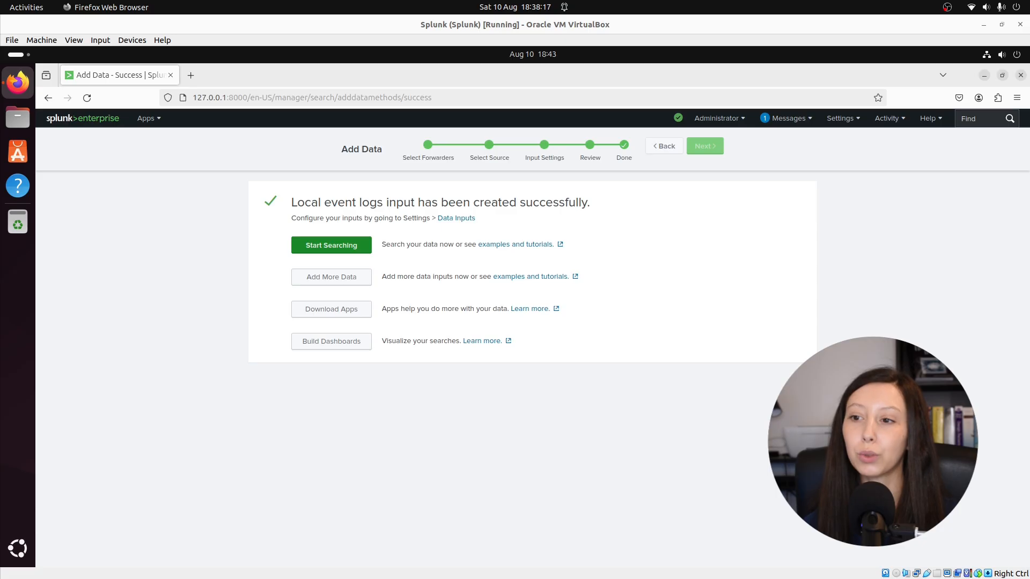
Step: Open the Search & Reporting app and skip its introductory tour
click(160, 119)
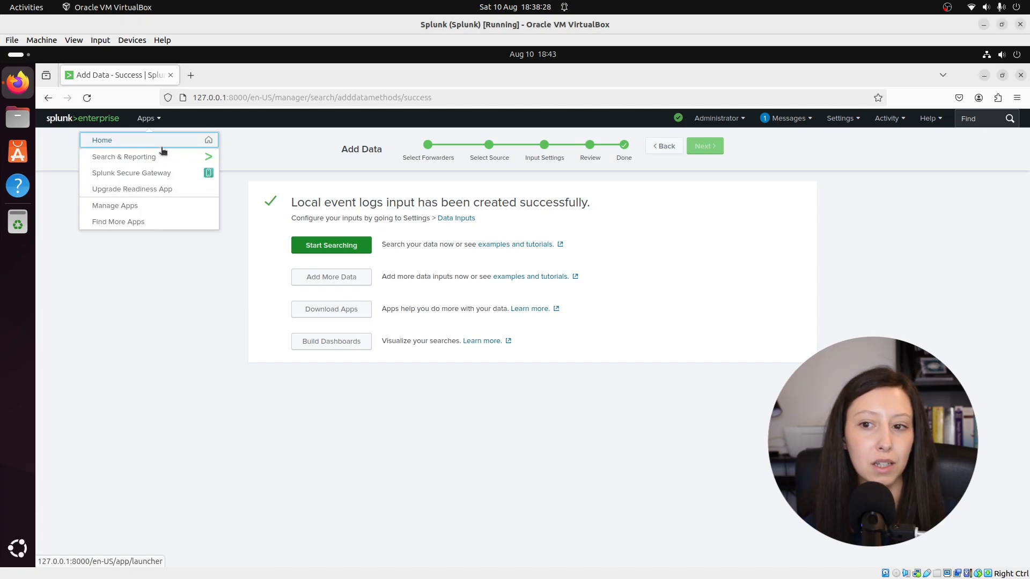
click(163, 157)
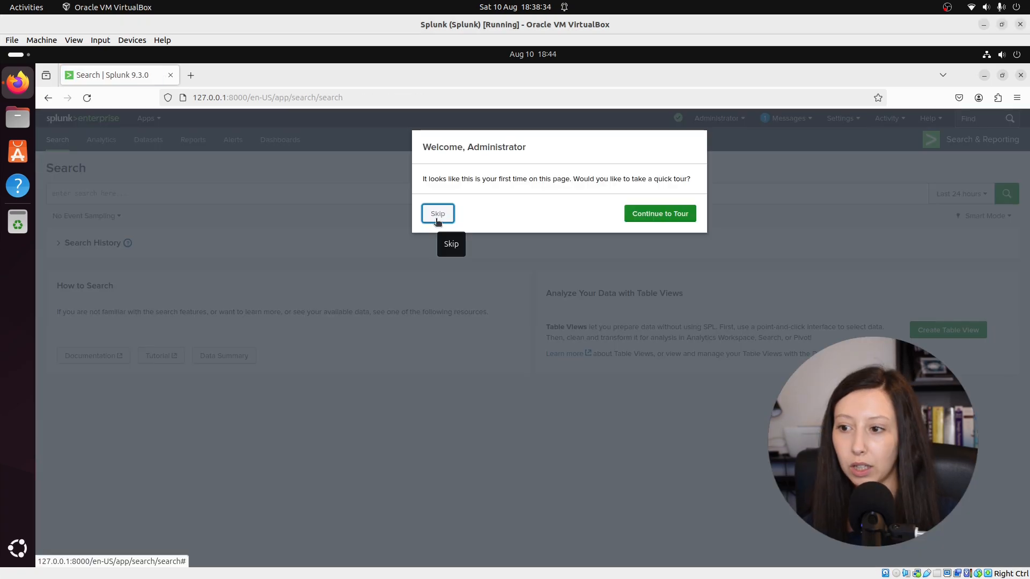
click(438, 214)
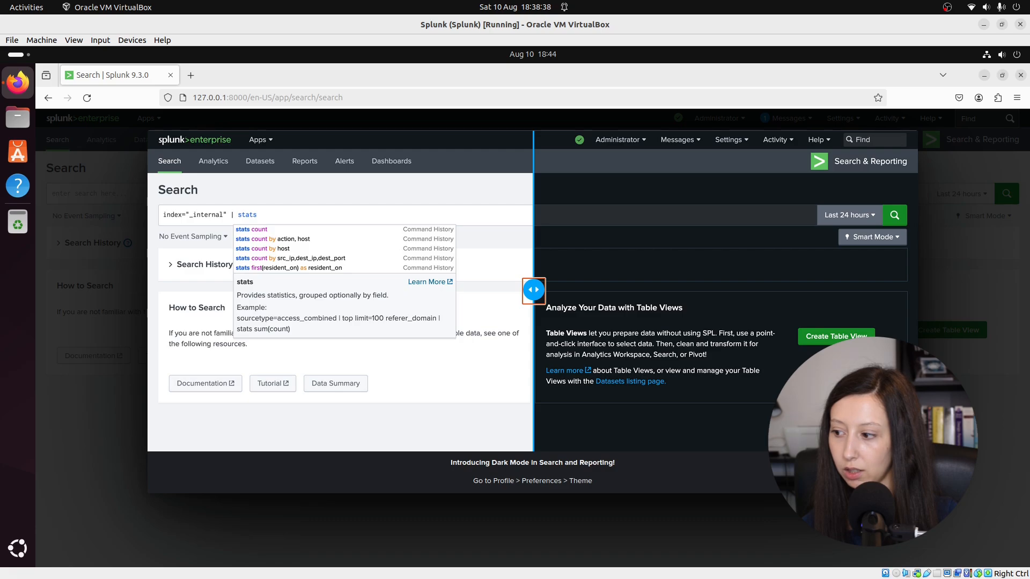
Step: Search the forwarded events with the query index="windows"
click(115, 193)
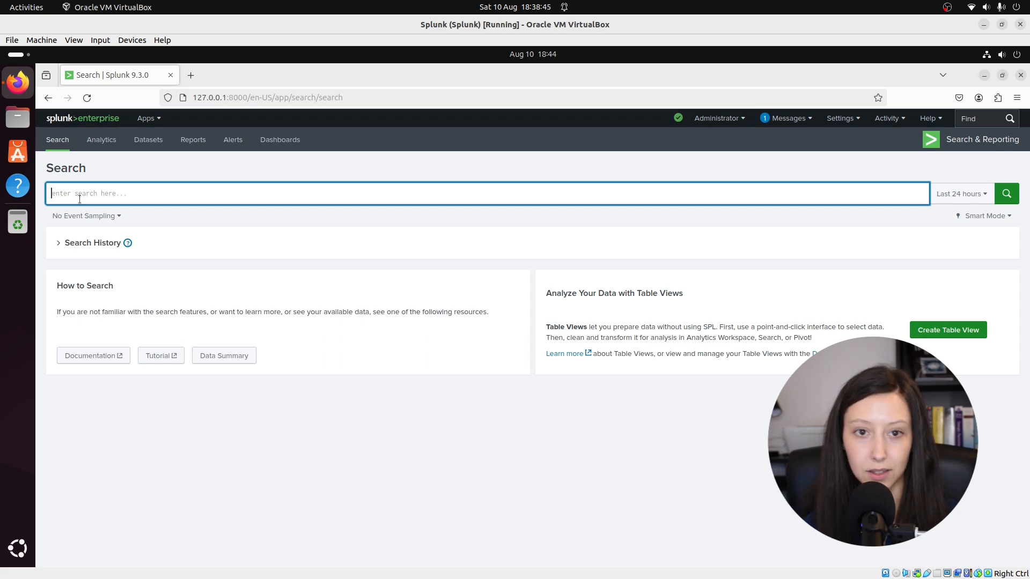
text(inde)
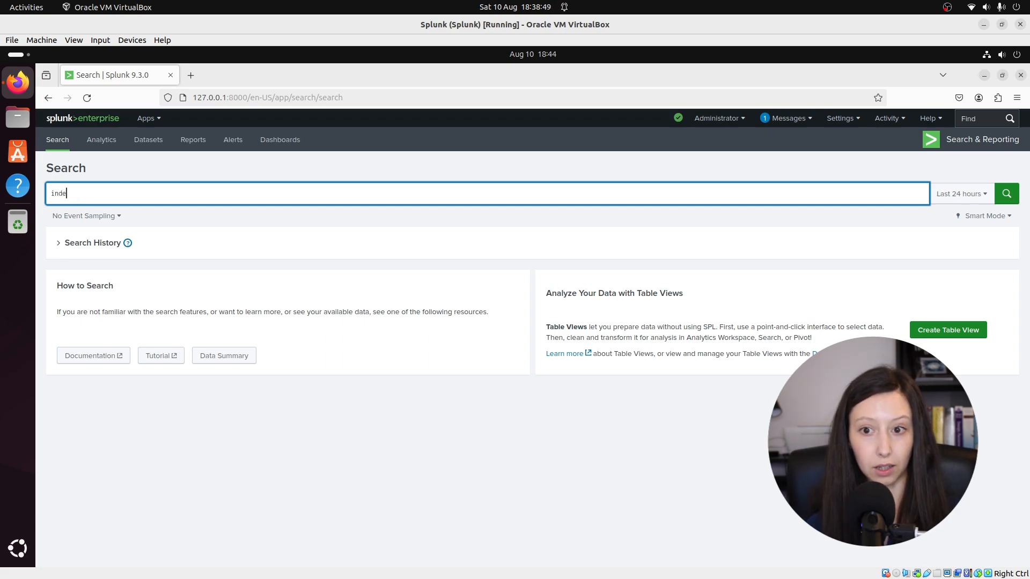
text(x=)
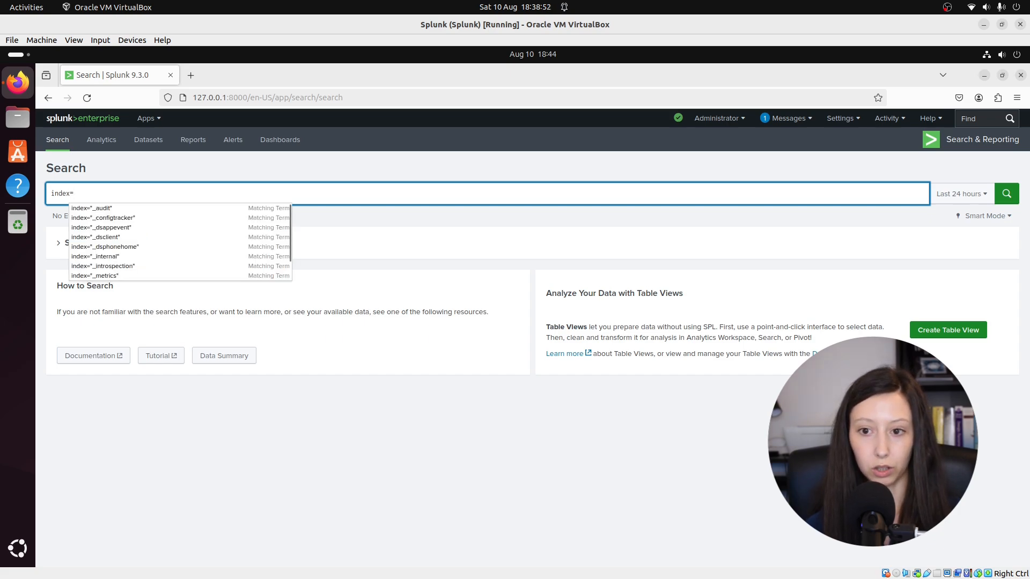
text(")
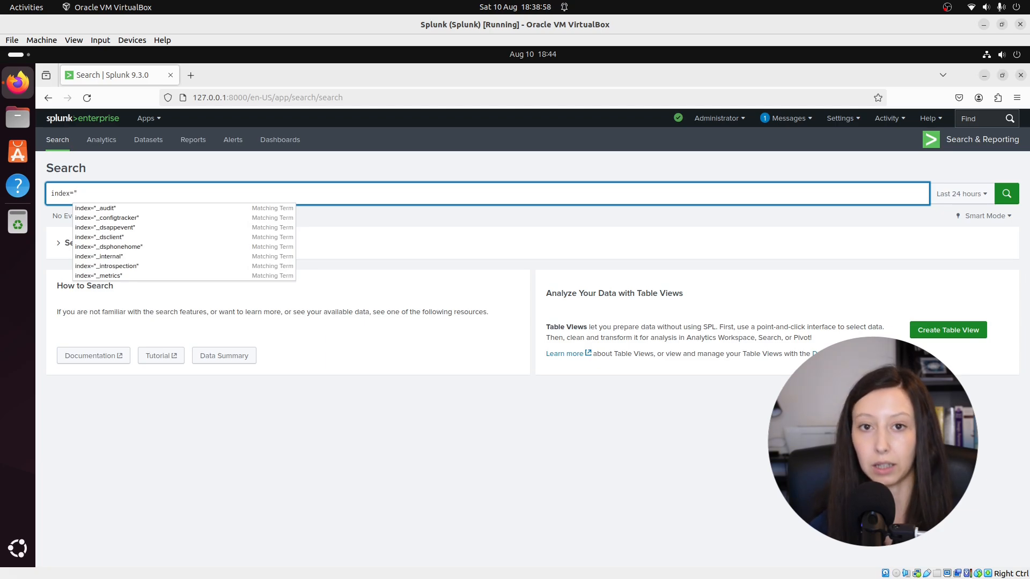
text(windows")
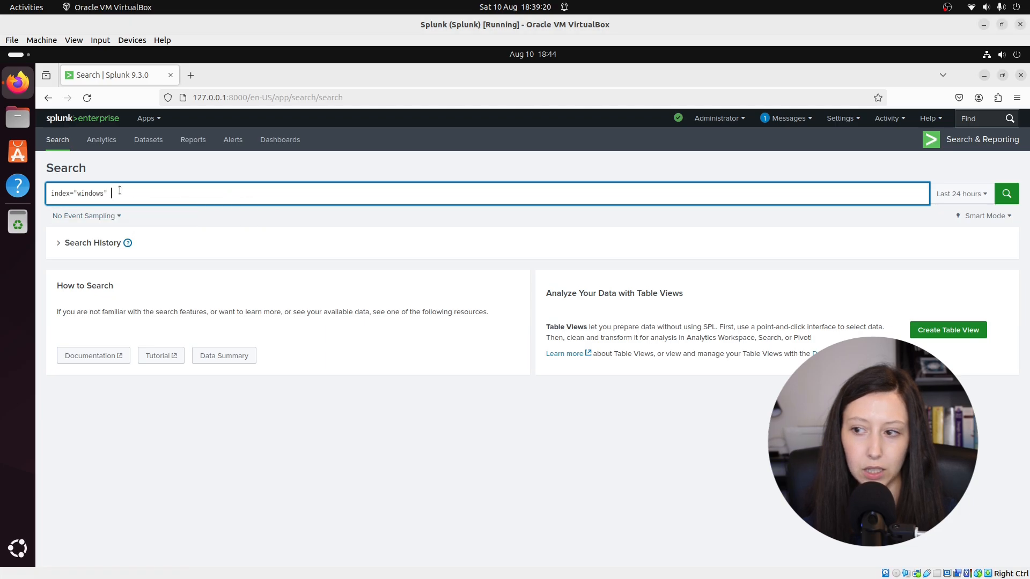
key(Return)
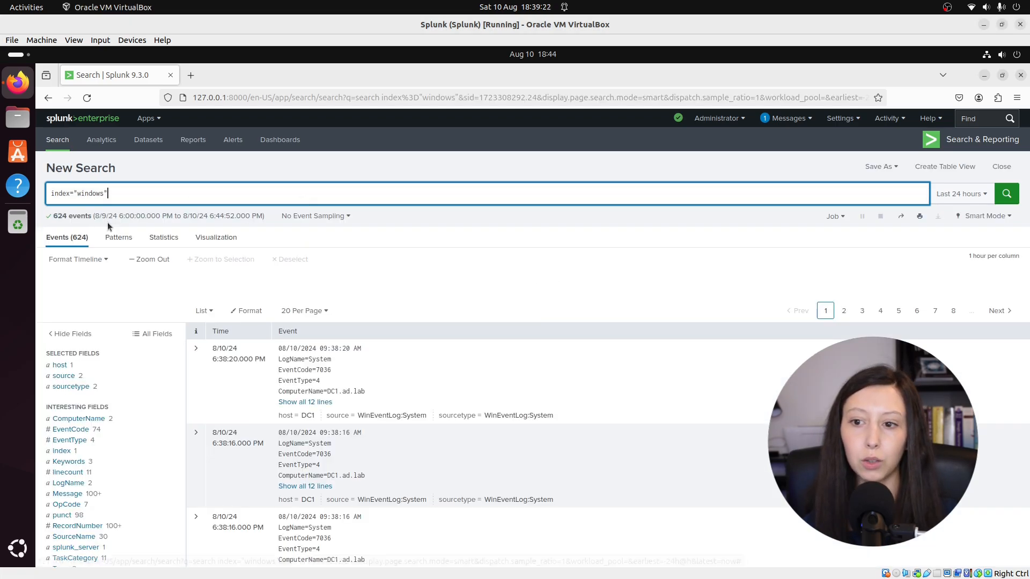